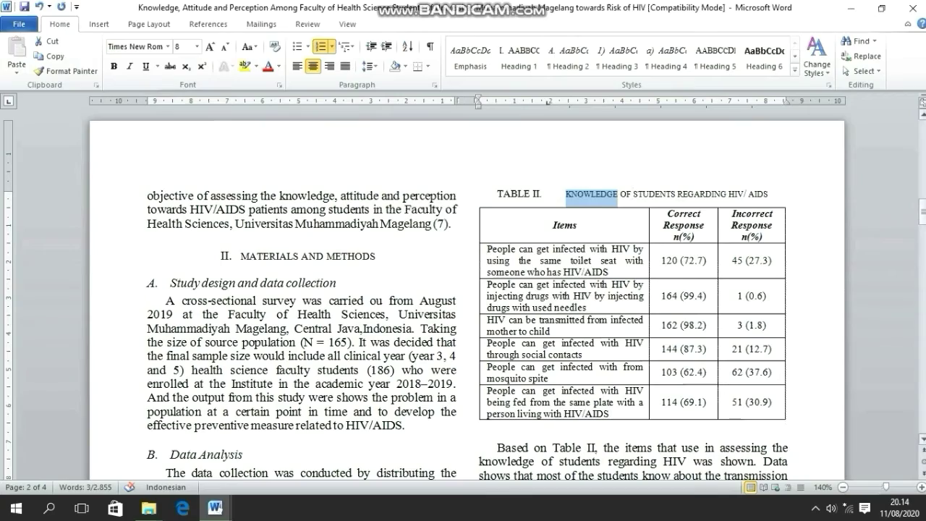
- Highlight the words KNOWLEDGE, ATTITUDE and PERCEPTION in yellow in the titles of Tables II, IV and VI
left_click(243, 68)
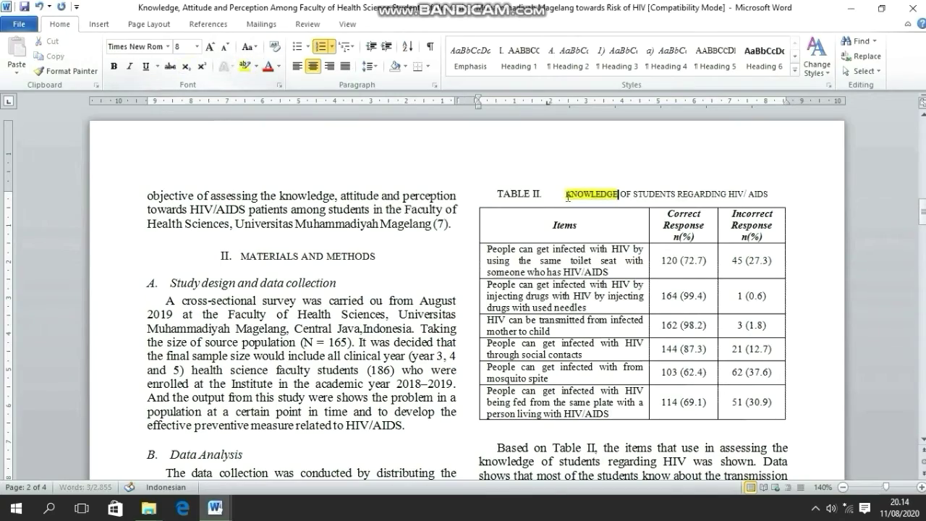
left_click_drag(922, 212, 922, 288)
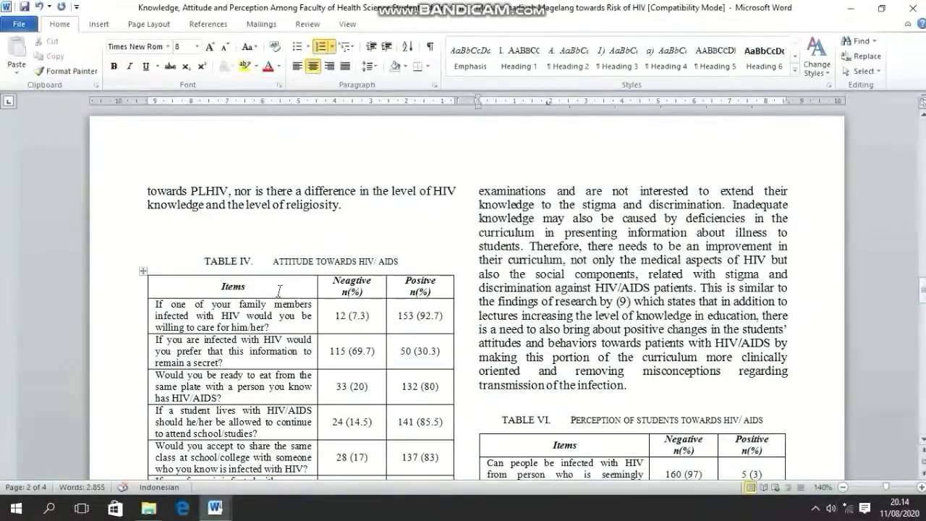
left_click_drag(273, 262, 315, 268)
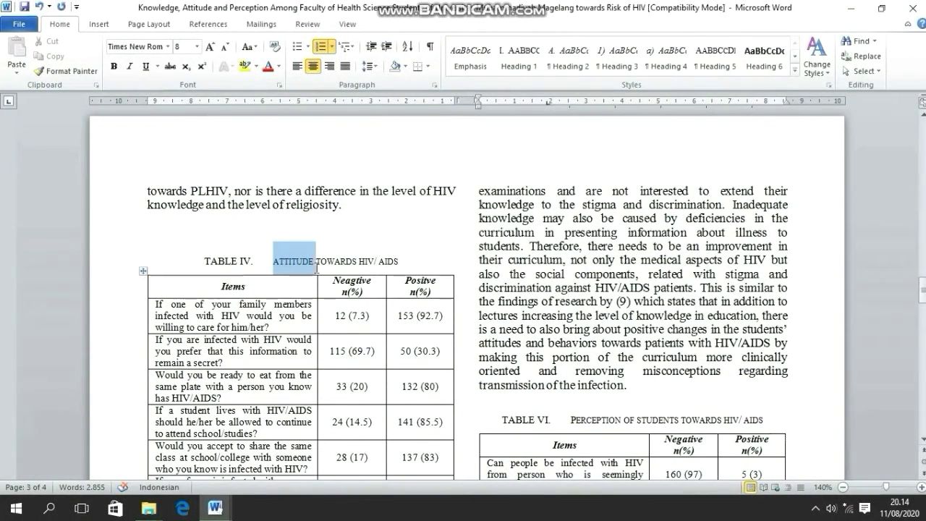
left_click(243, 66)
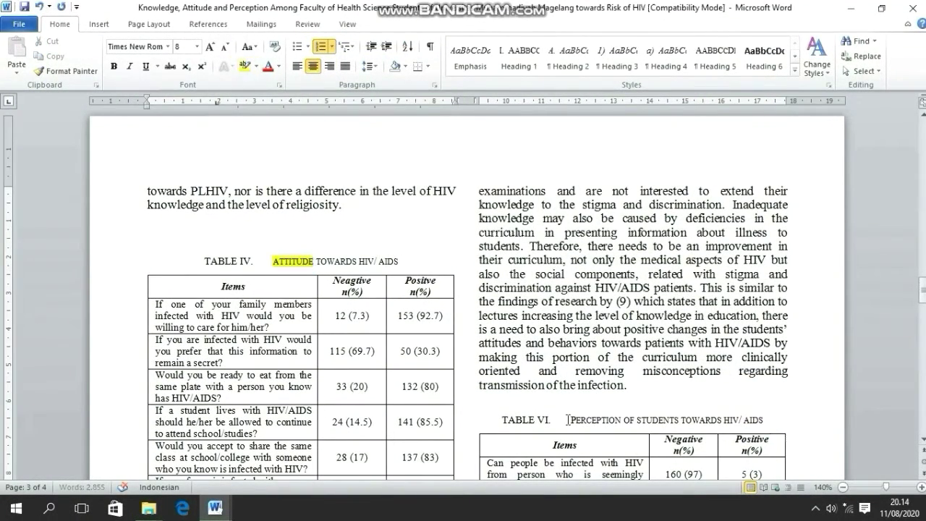
left_click_drag(922, 291, 922, 307)
left_click_drag(570, 194, 622, 194)
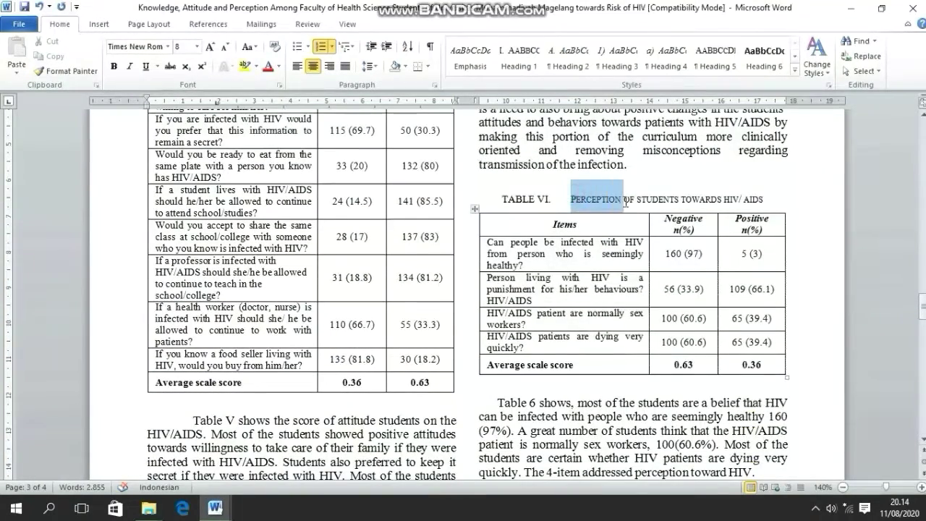
left_click(245, 66)
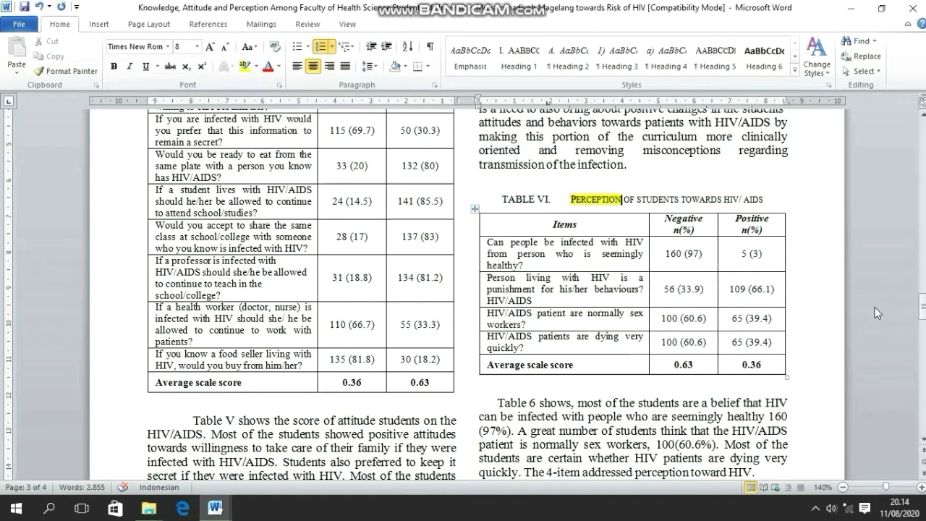
- Switch to the kuesioner resiko HIV AIDS document and view its form link, title and introduction
left_click_drag(922, 307, 923, 304)
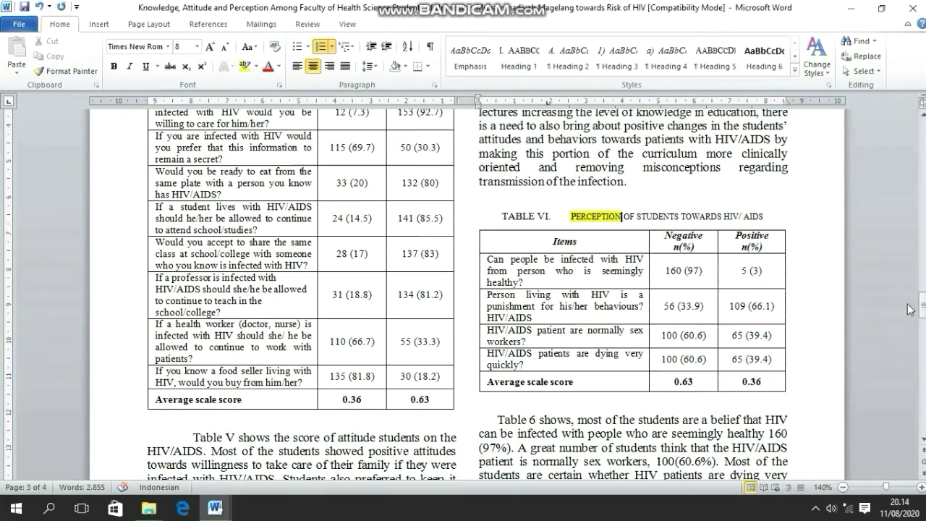
left_click_drag(922, 309, 922, 226)
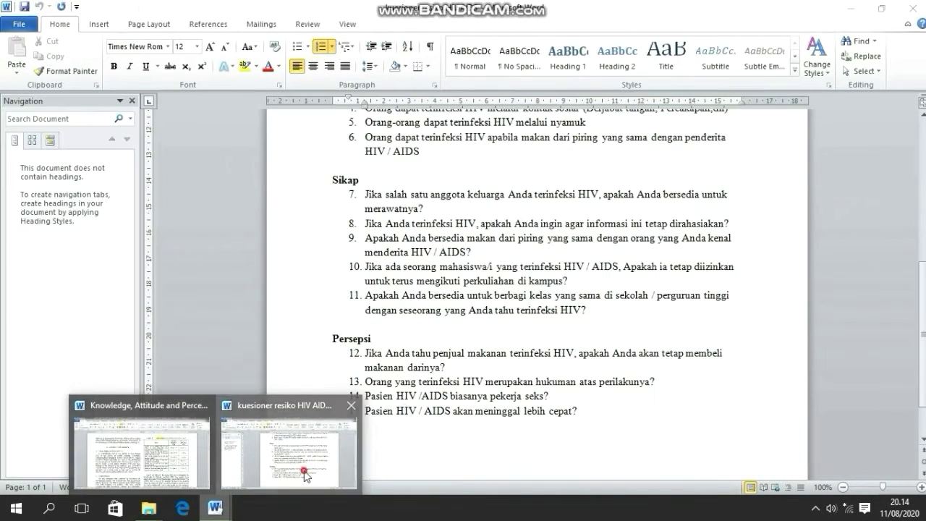
left_click(278, 483)
scroll(487, 205, "up", 10)
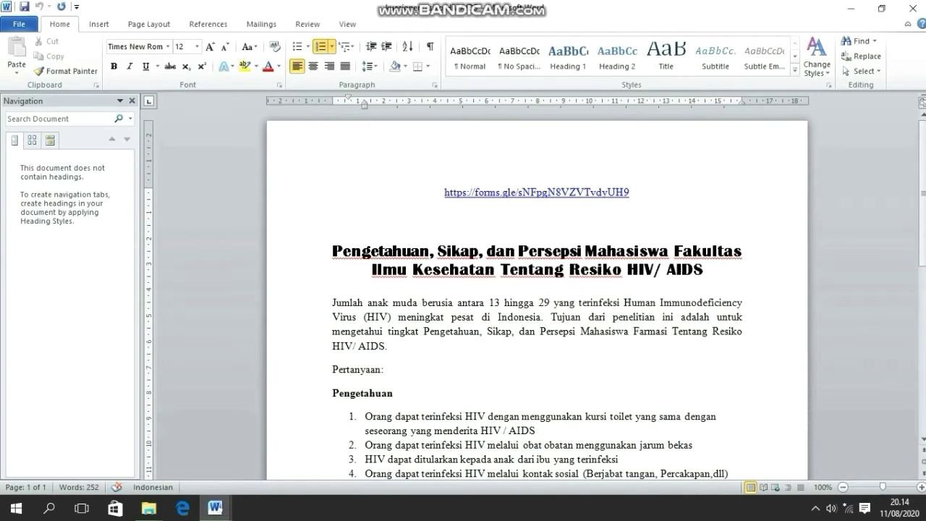
- Open Google Chrome from the desktop and switch to the other signed-in Google account
key("super+d")
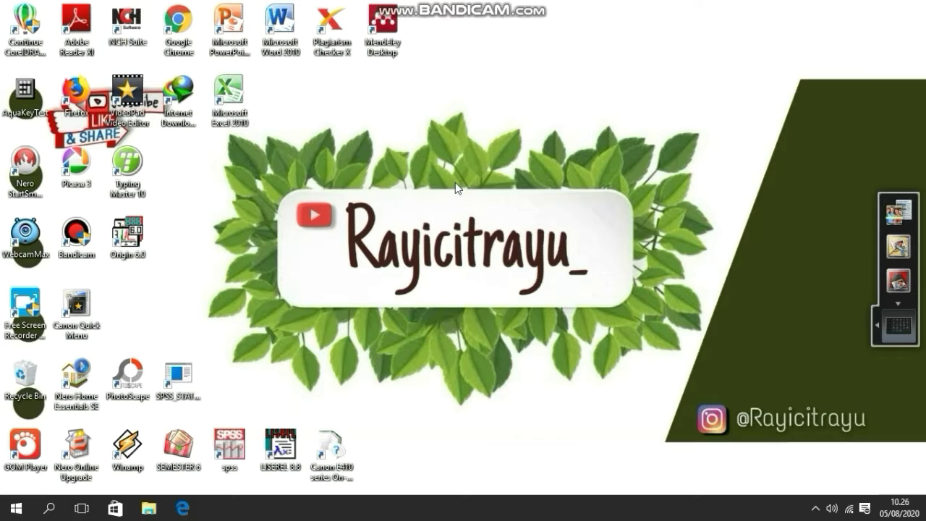
double_click(178, 21)
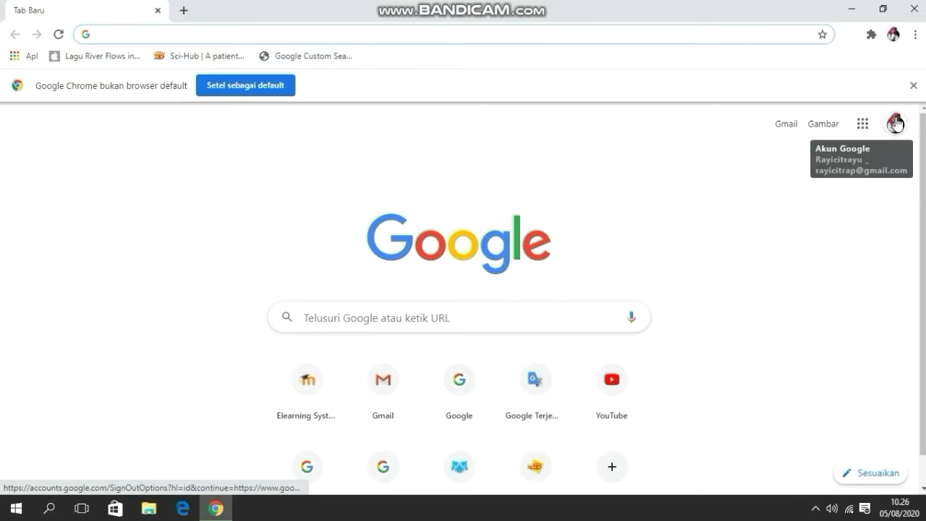
left_click(896, 124)
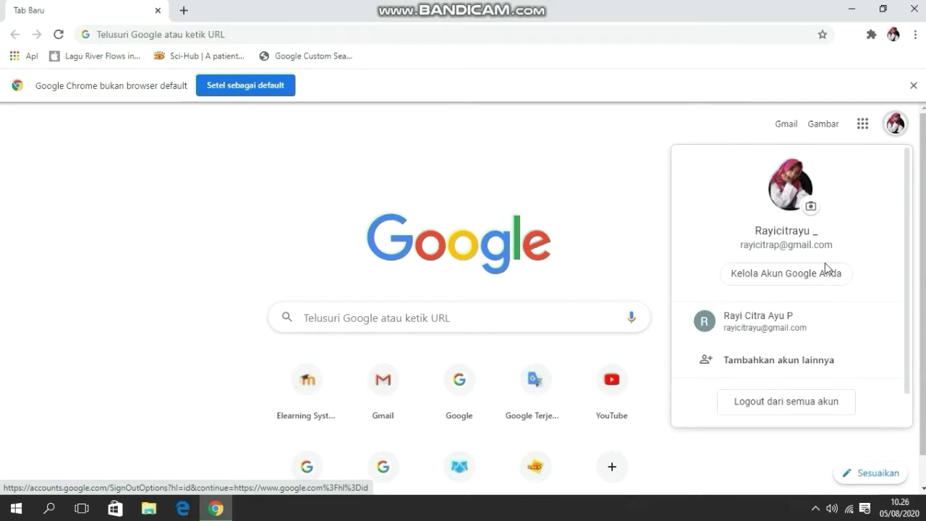
left_click(771, 327)
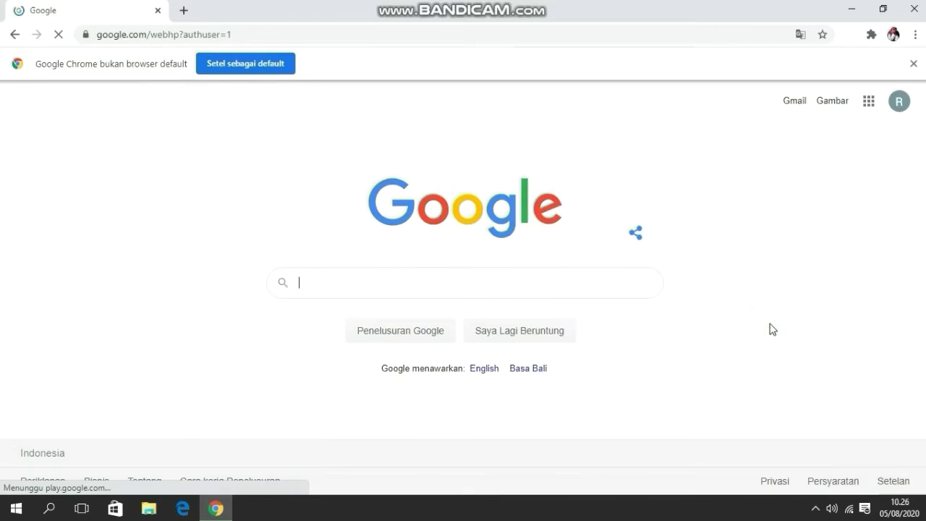
- Go to Google Drive and open the form on Pengetahuan, Sikap, dan Persepsi Mahasiswa Farmasi Tentang Resiko HIV/ AIDS
left_click(868, 108)
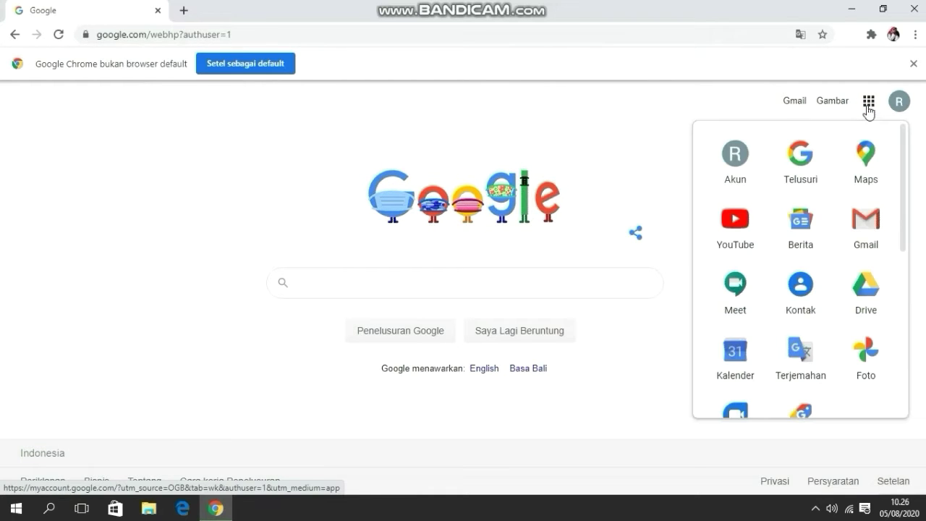
left_click(867, 295)
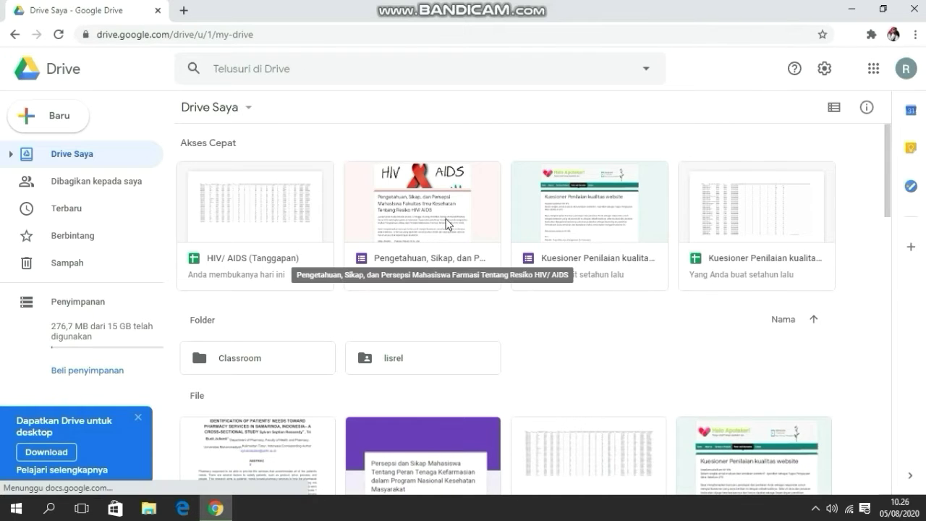
left_click(425, 262)
double_click(426, 262)
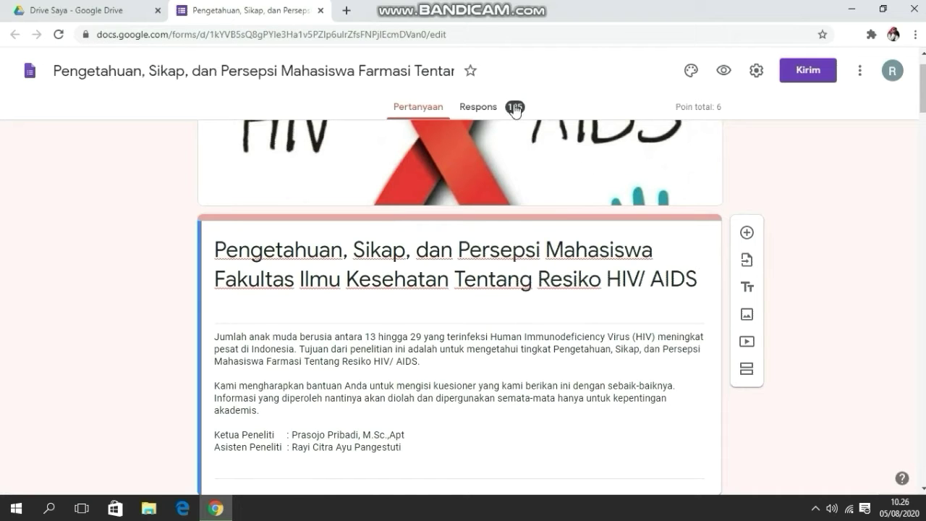
- Show the form's responses and look through the list of respondent names
left_click(512, 108)
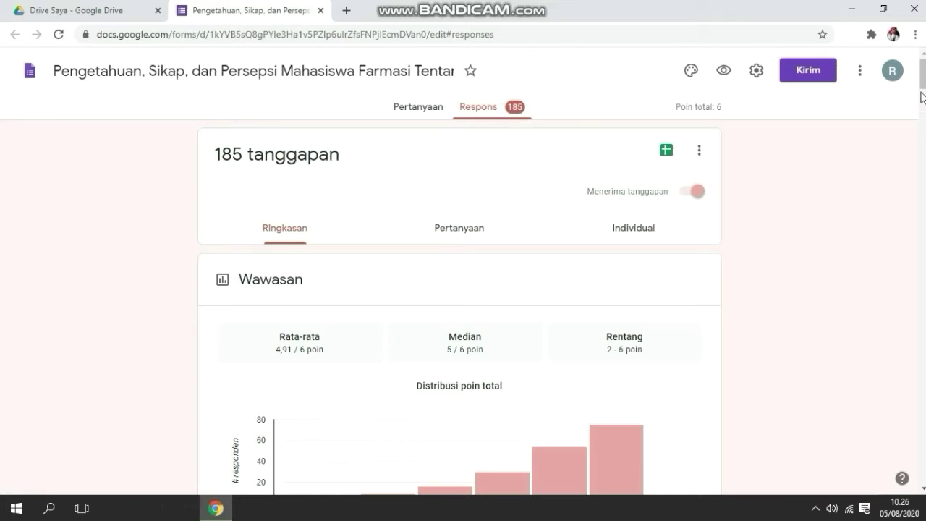
scroll(459, 304, "down", 2)
scroll(459, 304, "down", 7)
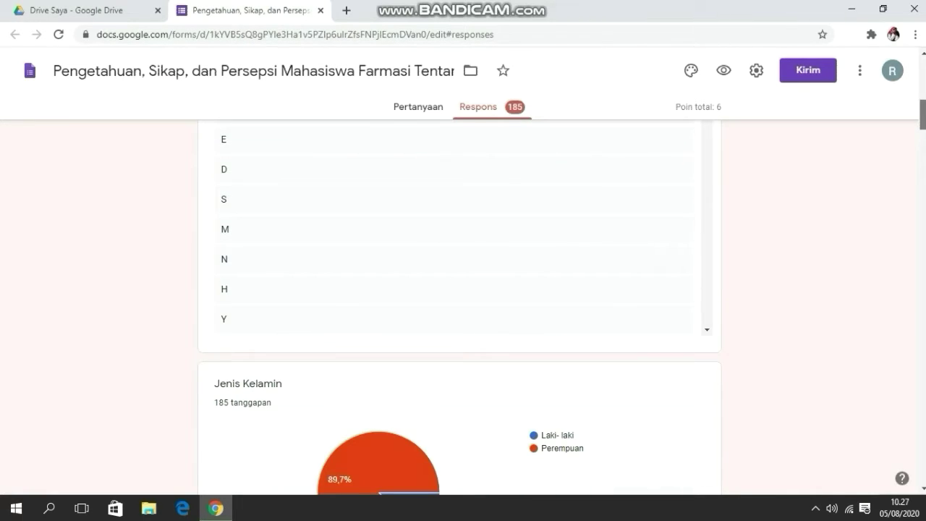
scroll(459, 304, "up", 2)
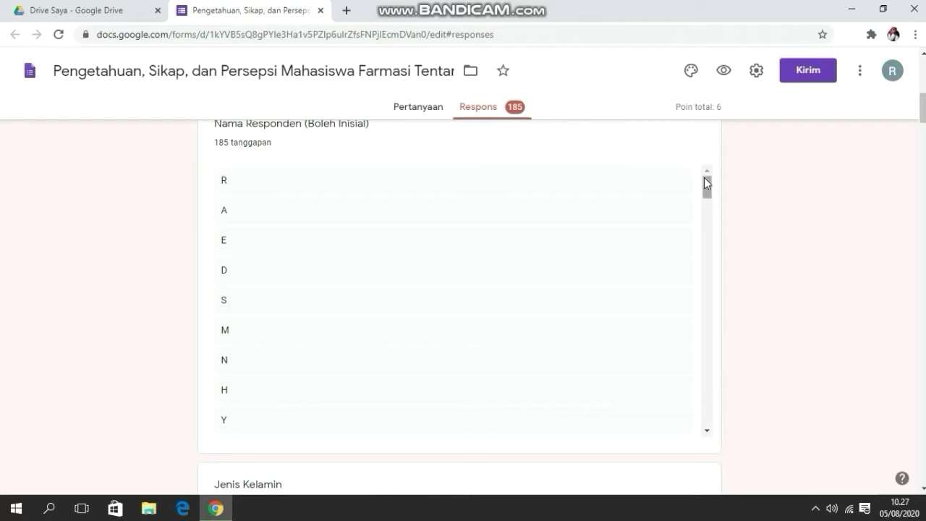
left_click_drag(704, 177, 716, 425)
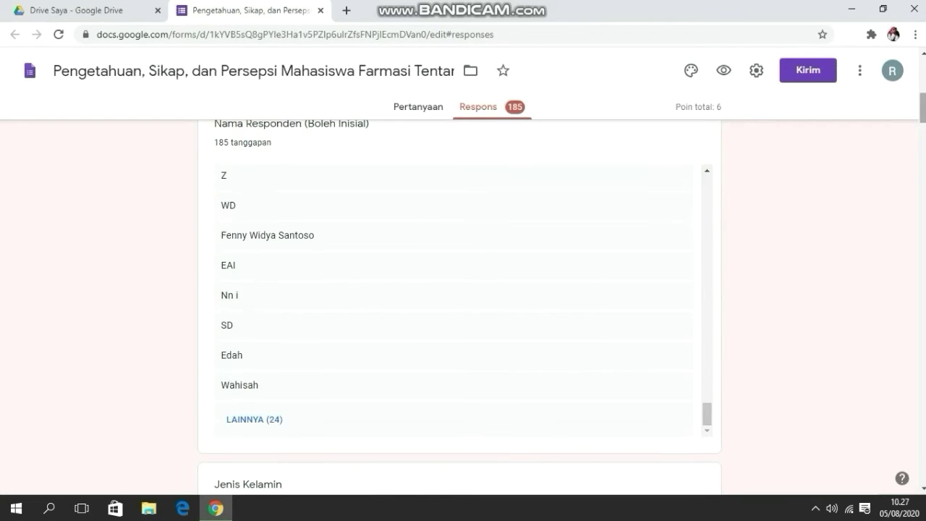
- Examine the response charts from Jenis Kelamin and Usia through the knowledge and attitude questions, and return to the summary's start
scroll(798, 153, "down", 5)
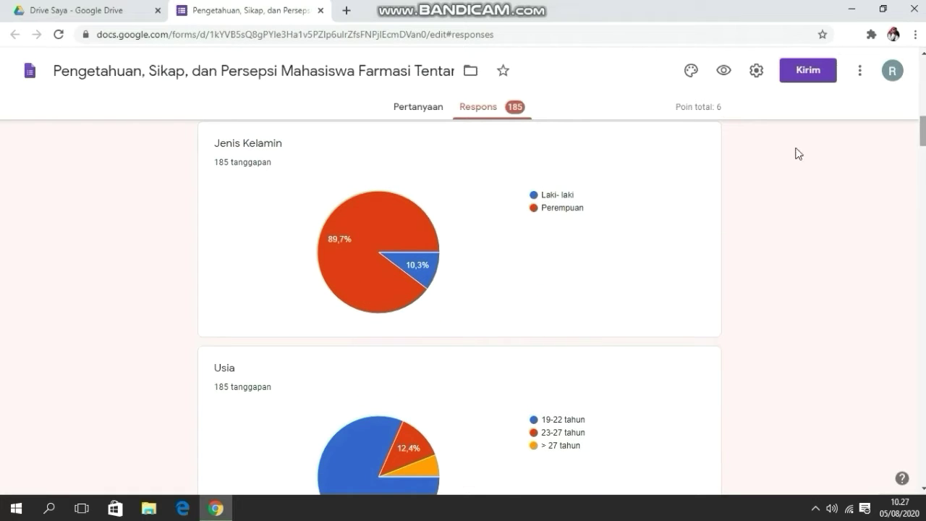
mouse_move(345, 252)
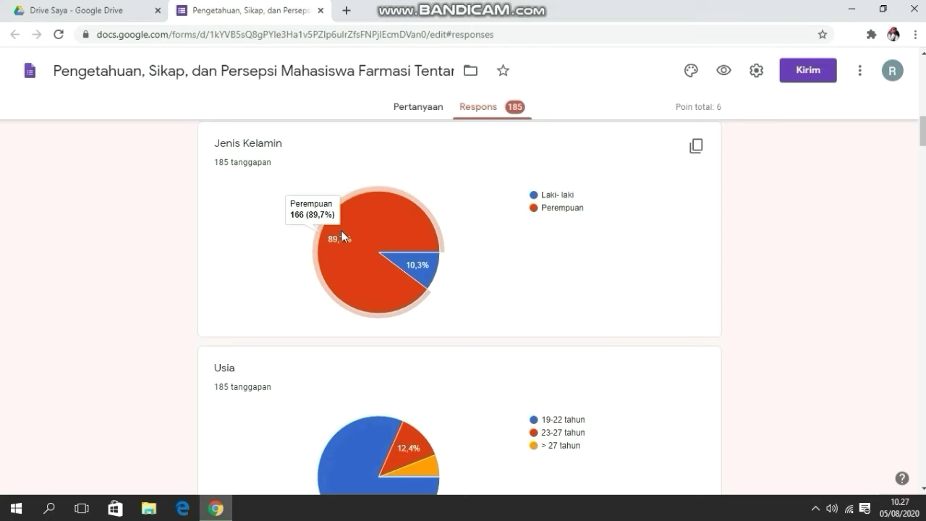
mouse_move(434, 273)
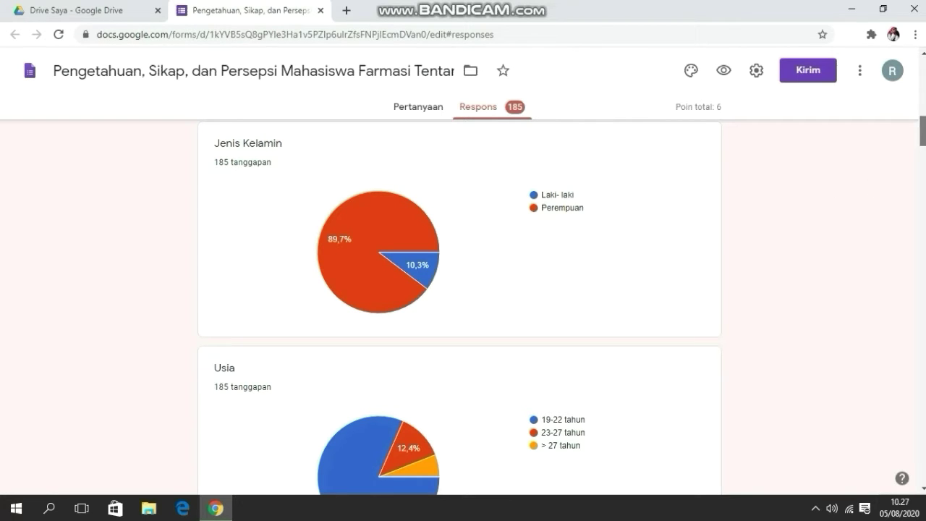
left_click_drag(923, 131, 923, 191)
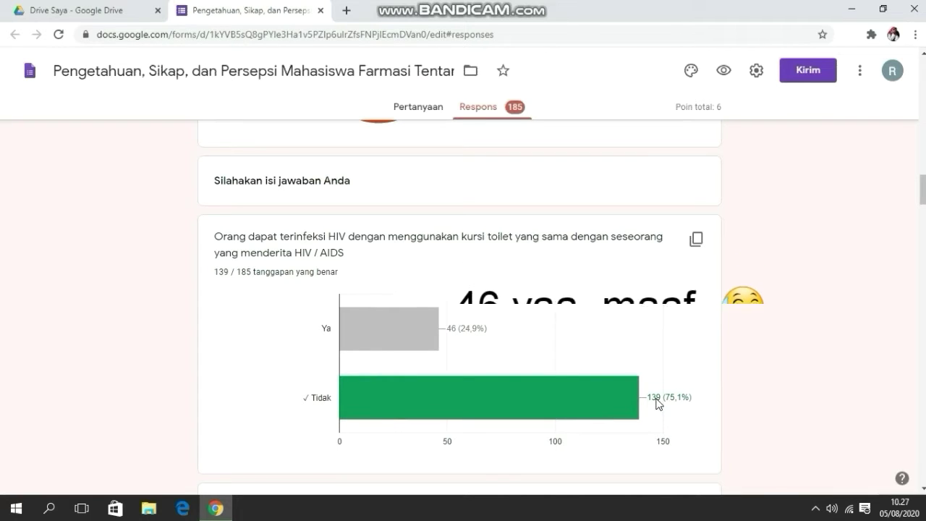
left_click_drag(923, 195, 923, 391)
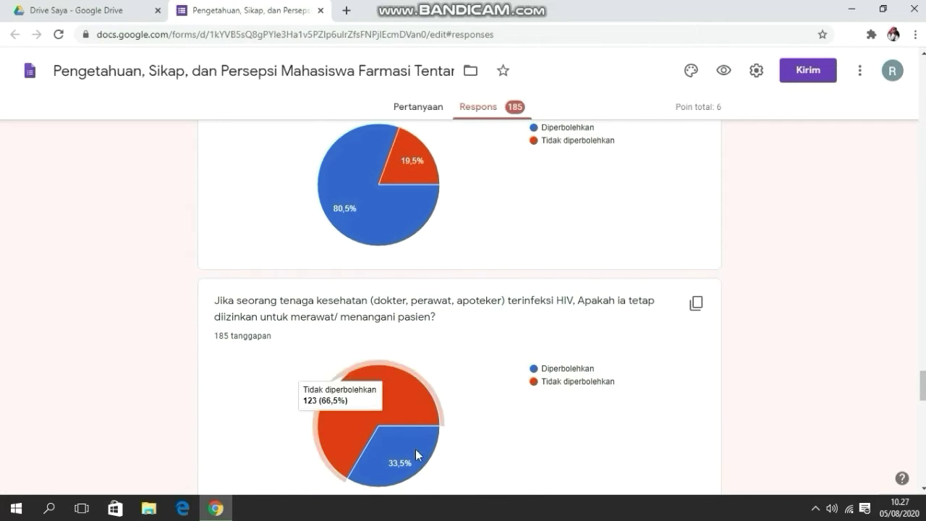
left_click_drag(923, 383, 923, 74)
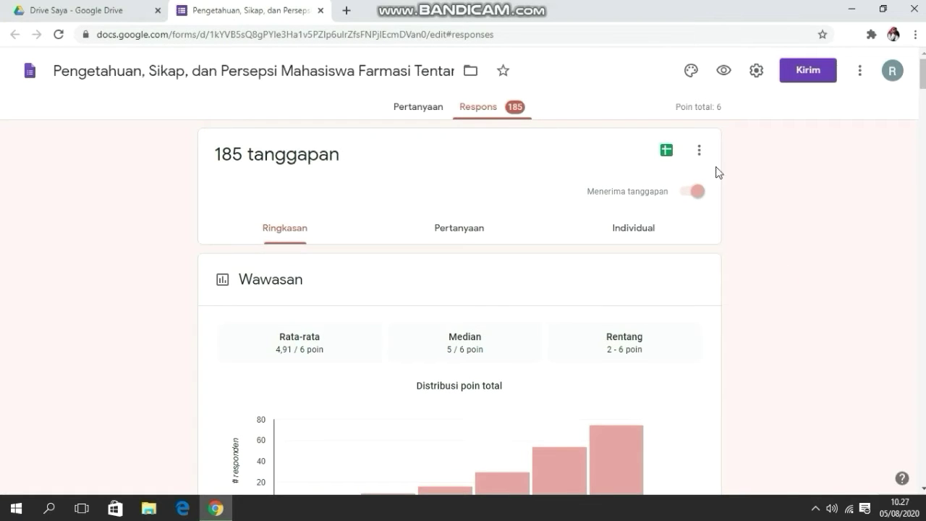
- Open the form's linked response spreadsheet and download it in Microsoft Excel (.xlsx) format
left_click(666, 152)
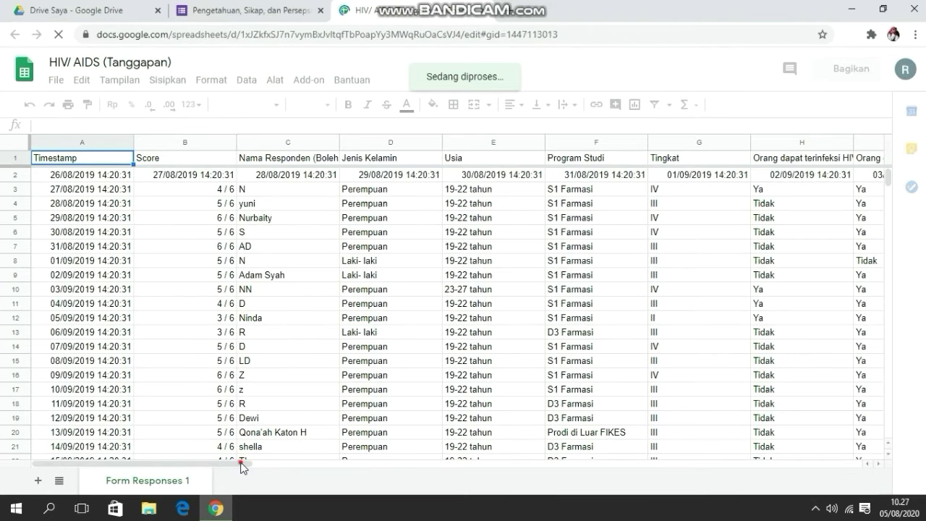
left_click_drag(241, 465, 98, 463)
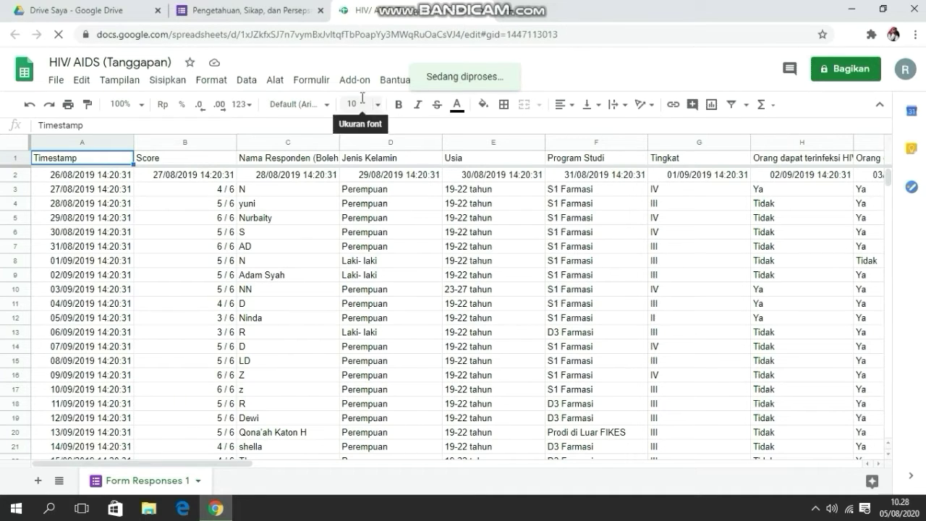
left_click(57, 82)
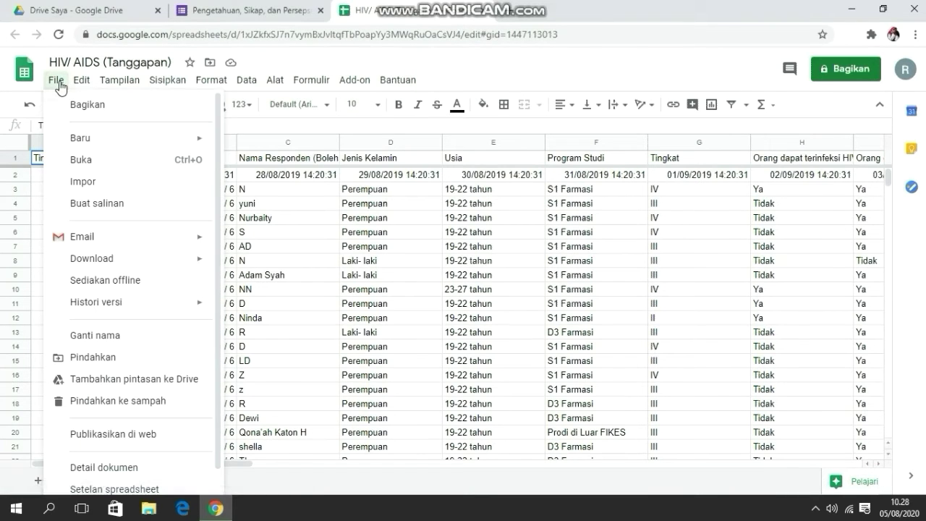
mouse_move(187, 260)
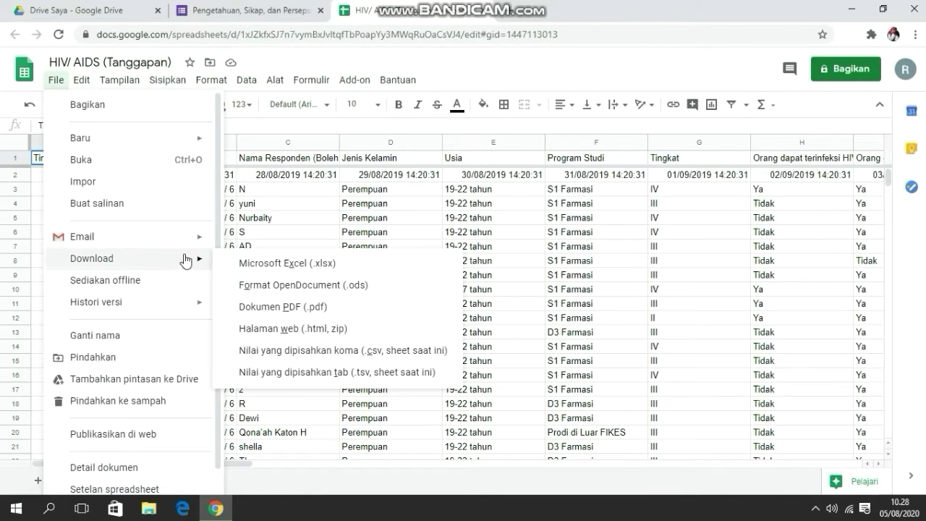
left_click(246, 262)
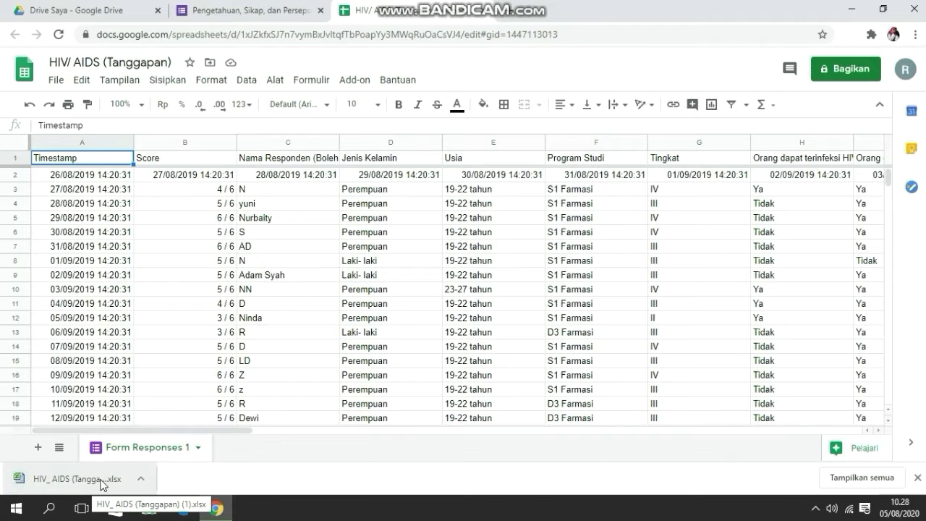
- Open the downloaded HIV_ AIDS (Tanggapan) workbook in Excel and enable editing
left_click(102, 485)
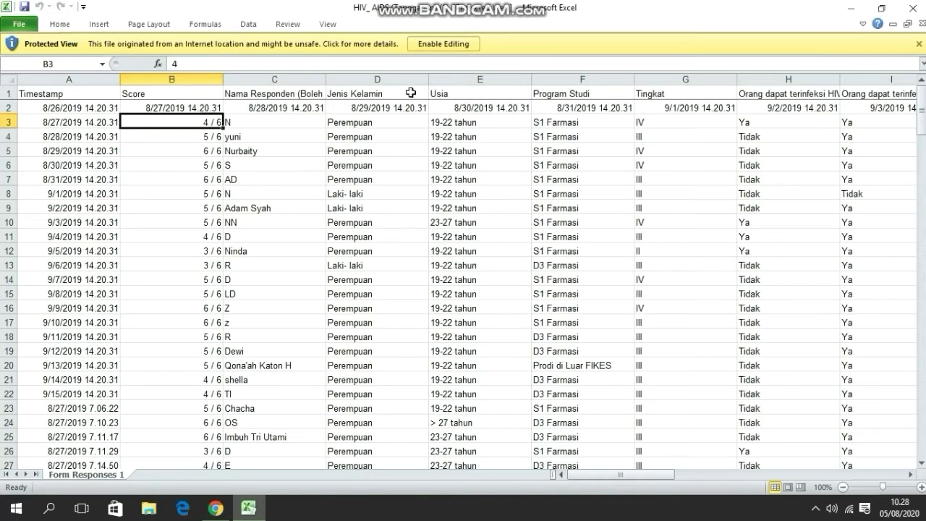
left_click(449, 47)
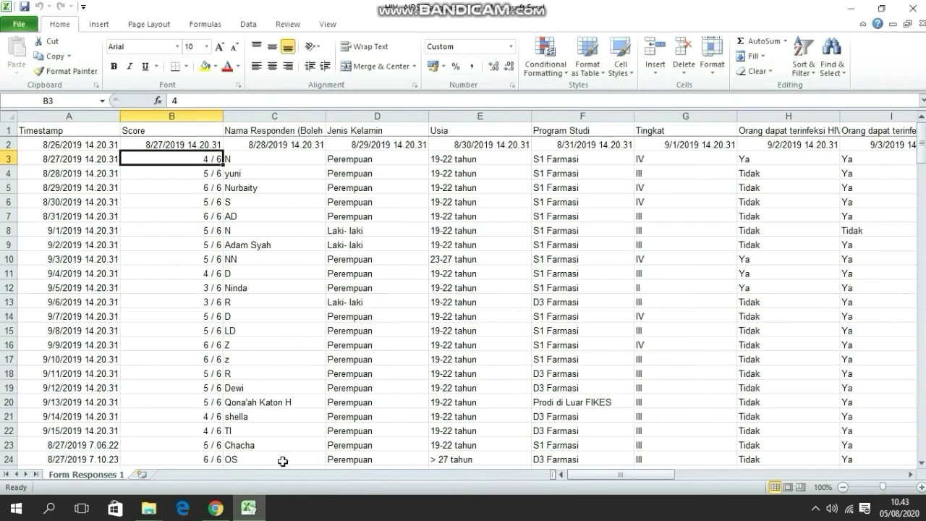
- Switch to the Google Forms questionnaire in Chrome and stop it from accepting responses
left_click(224, 506)
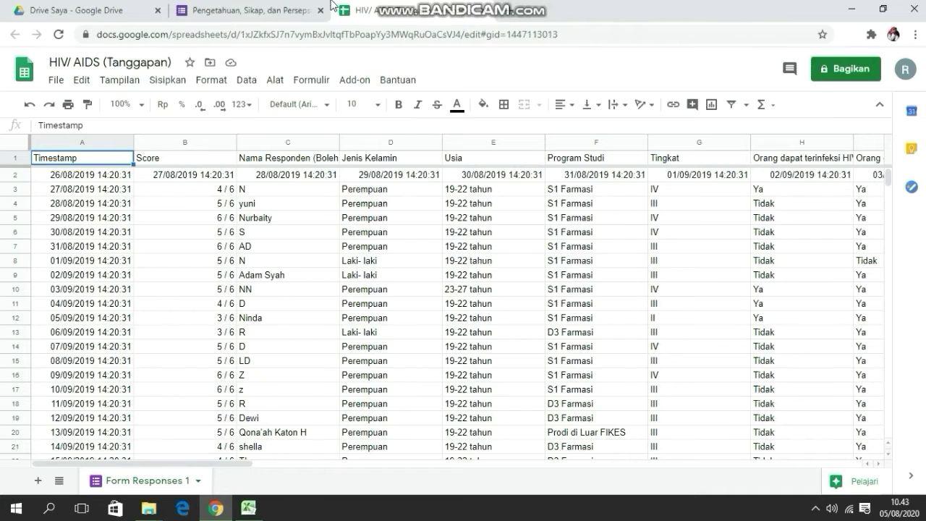
left_click(266, 7)
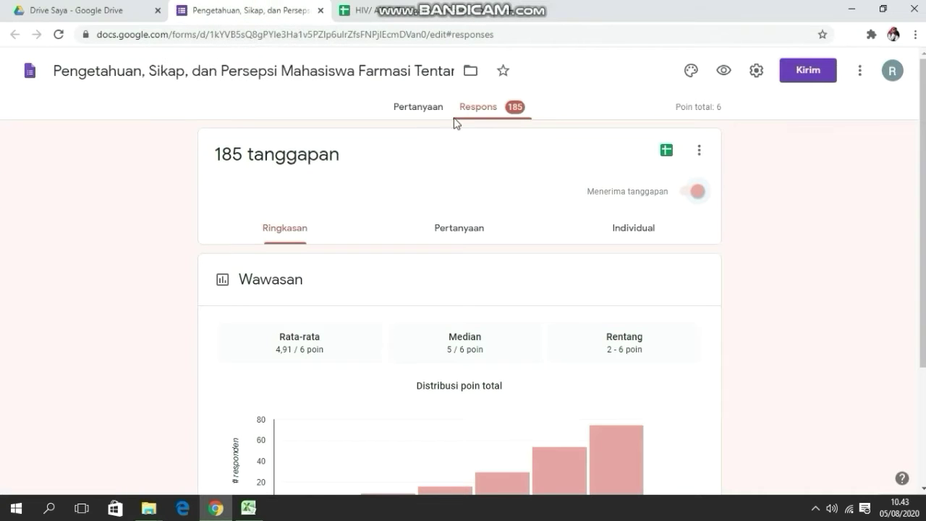
left_click(692, 199)
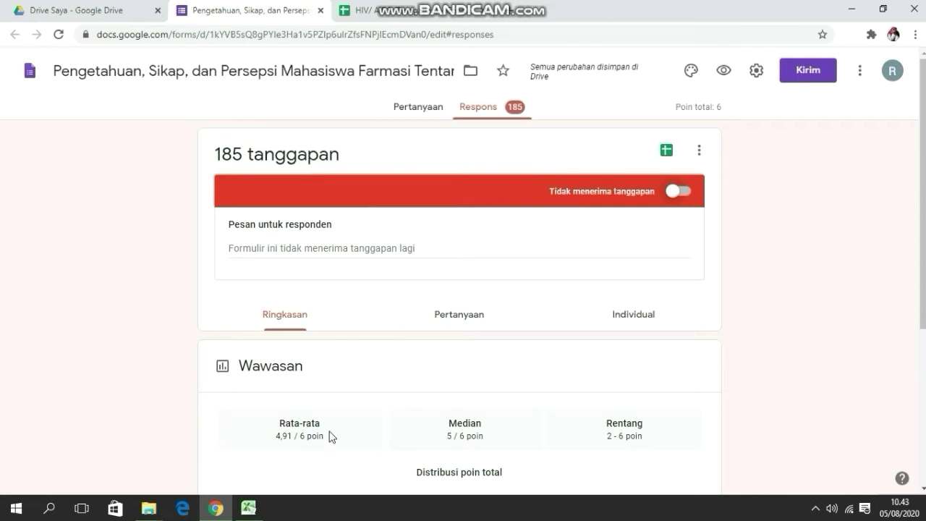
- Return to the Excel workbook and look through the response rows from first to last and the columns up to the HIV questions
left_click(248, 508)
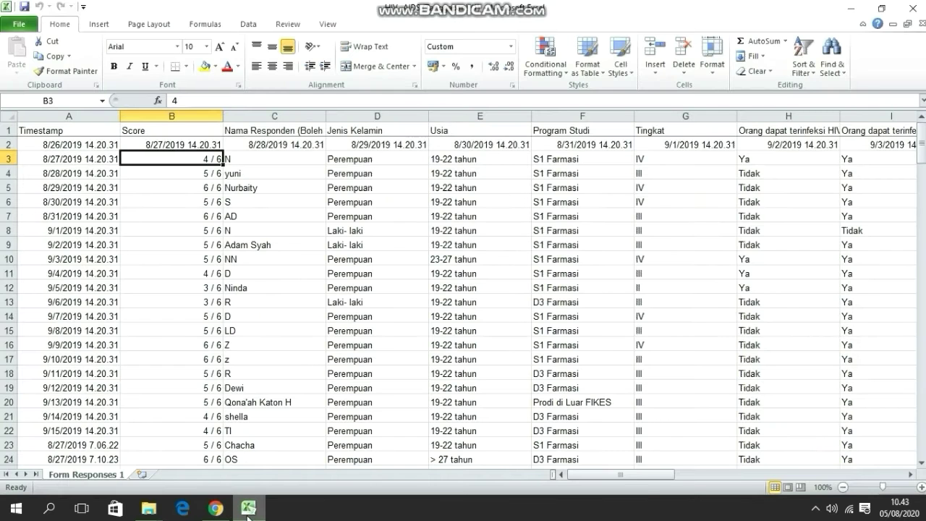
left_click_drag(921, 154, 923, 463)
left_click(922, 463)
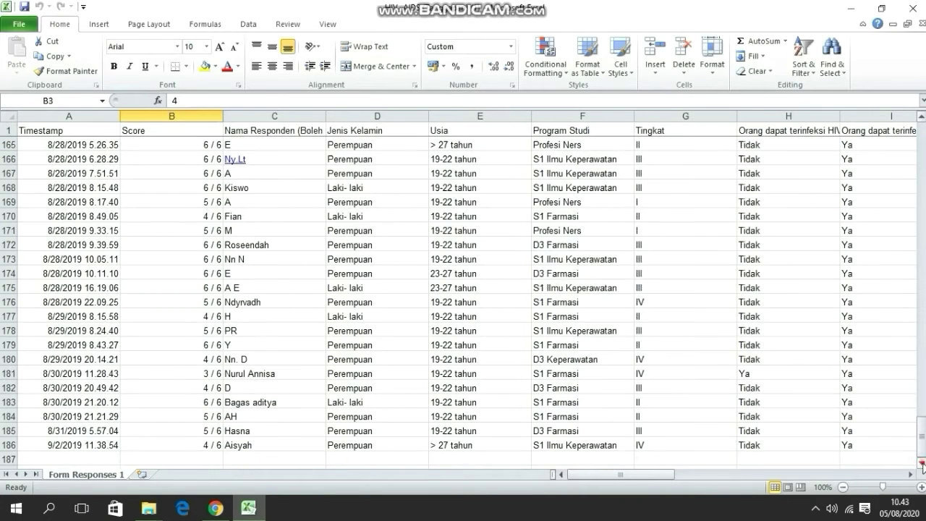
left_click(922, 463)
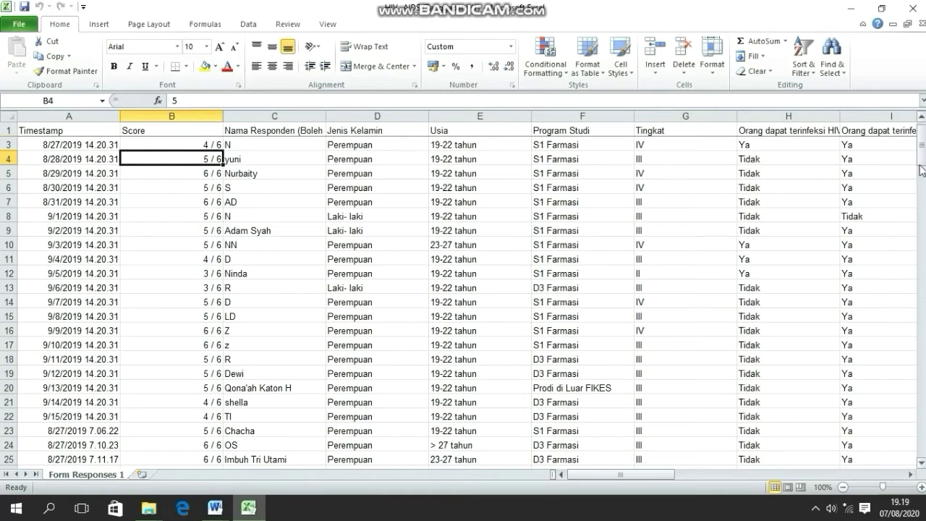
left_click_drag(921, 153, 921, 434)
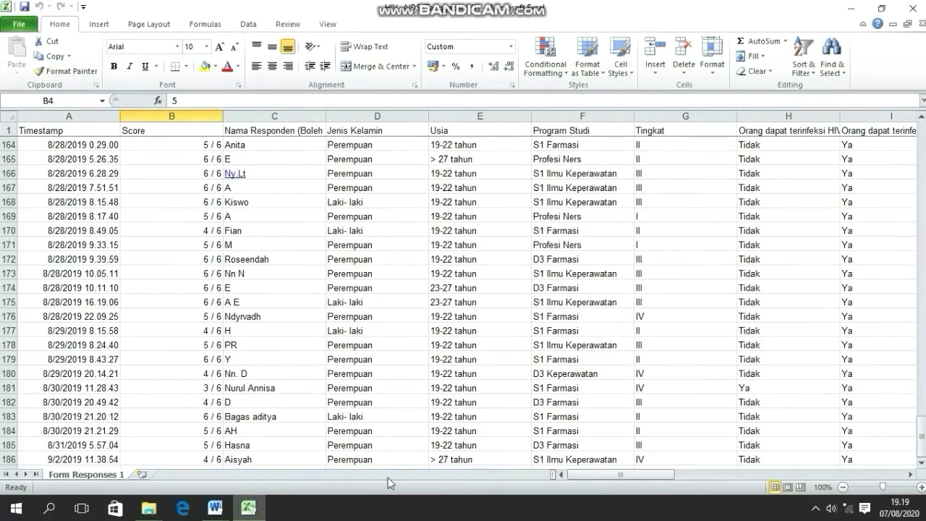
left_click_drag(604, 476, 629, 475)
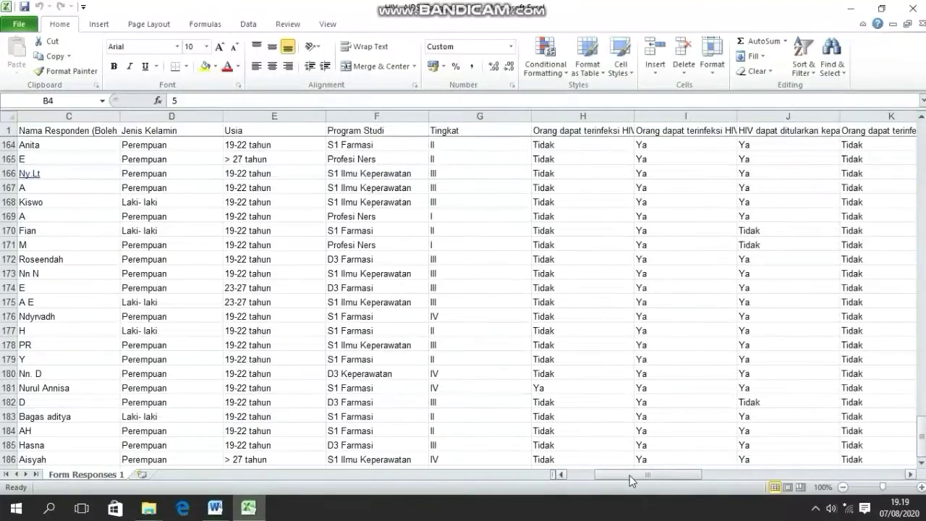
left_click_drag(921, 423, 924, 145)
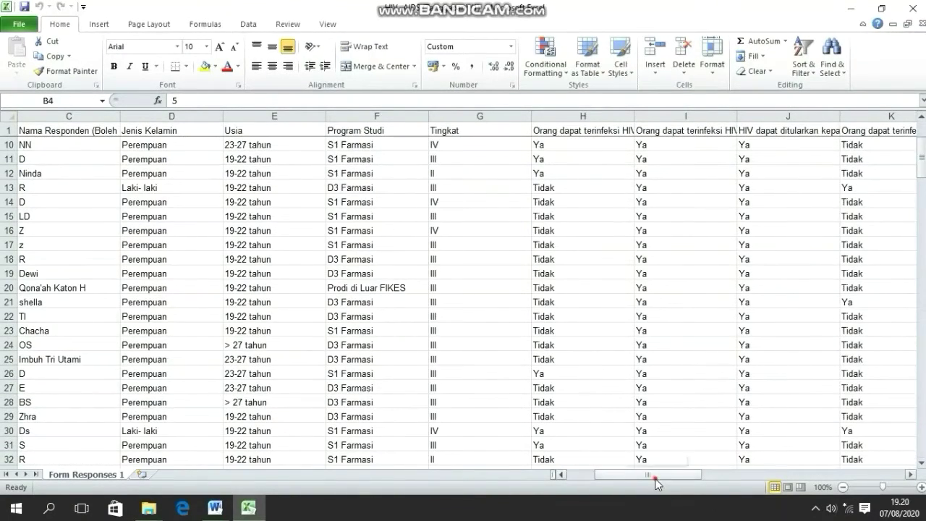
left_click_drag(656, 478, 633, 480)
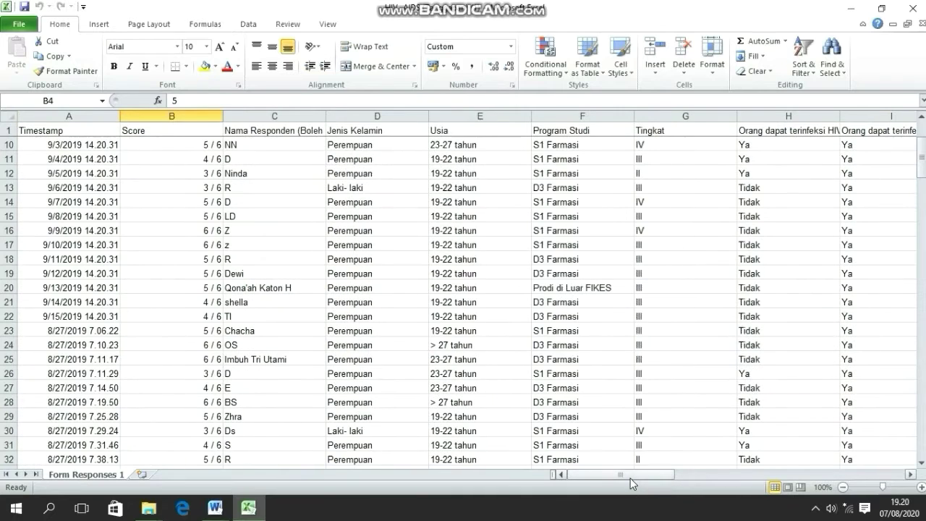
- Compare the Jenis Kelamin column with the Female and Male rows of Table I in the Word article
left_click(358, 152)
key("Down")
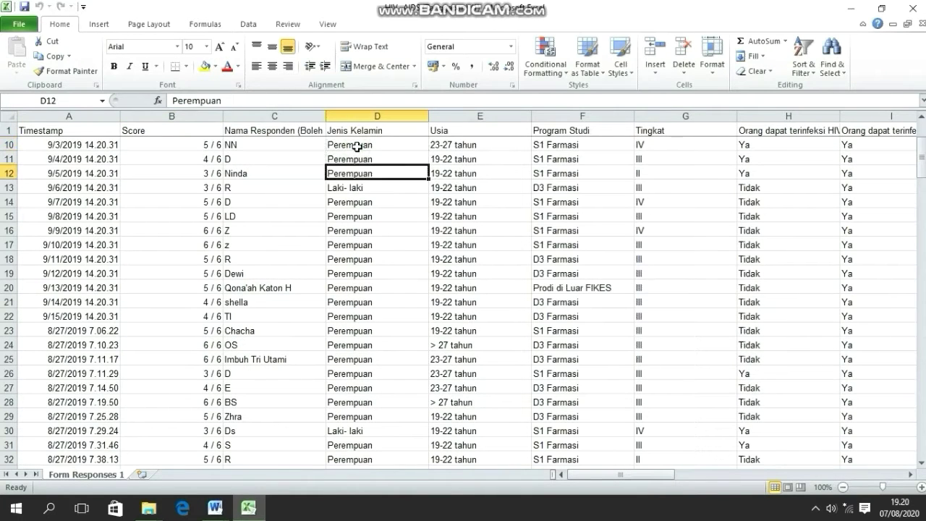
key("Down")
key("Down")
key("Down")
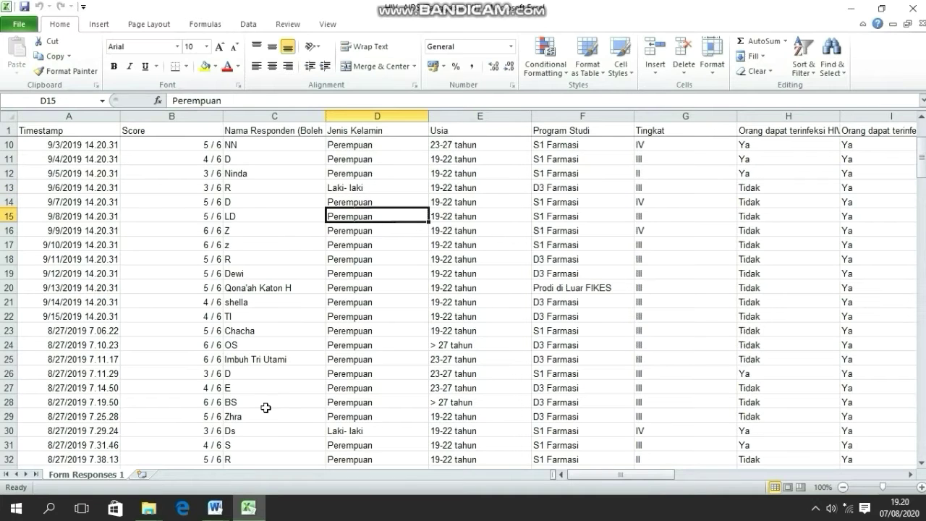
left_click(217, 510)
left_click(265, 481)
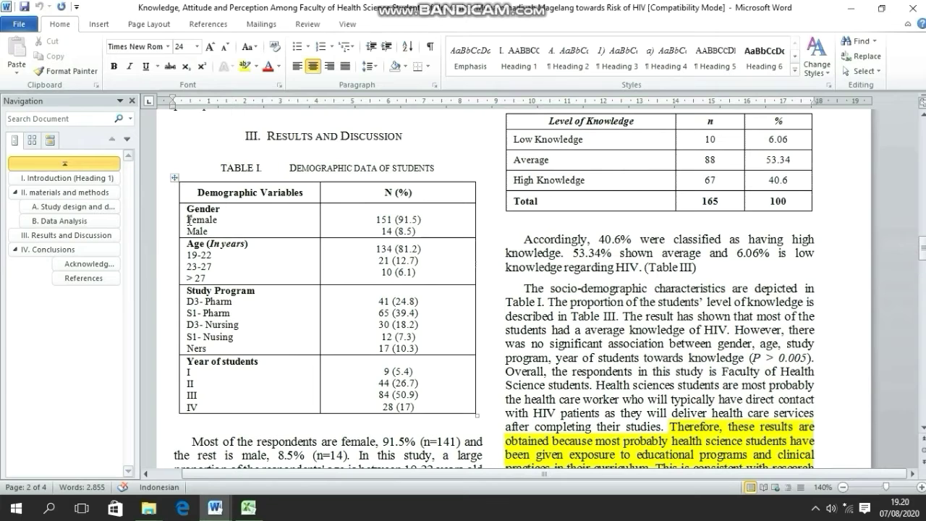
left_click_drag(182, 219, 220, 220)
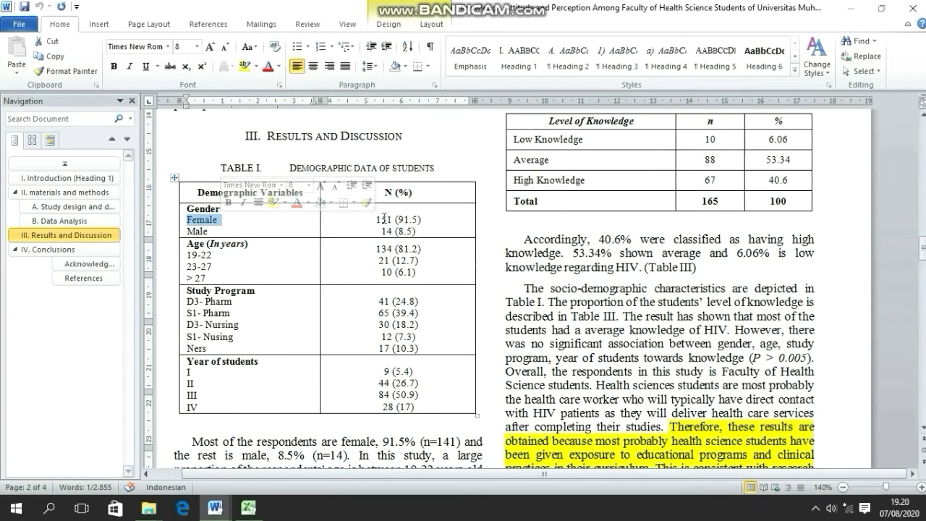
left_click(189, 232)
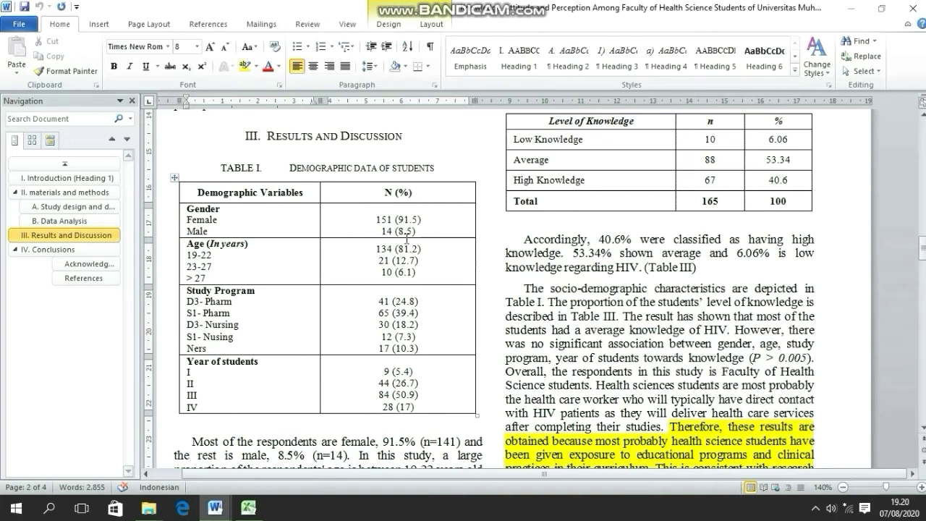
- Compare the Usia column in Excel with the age groups of Table I in the Word article, ending in Excel
key("alt+Tab")
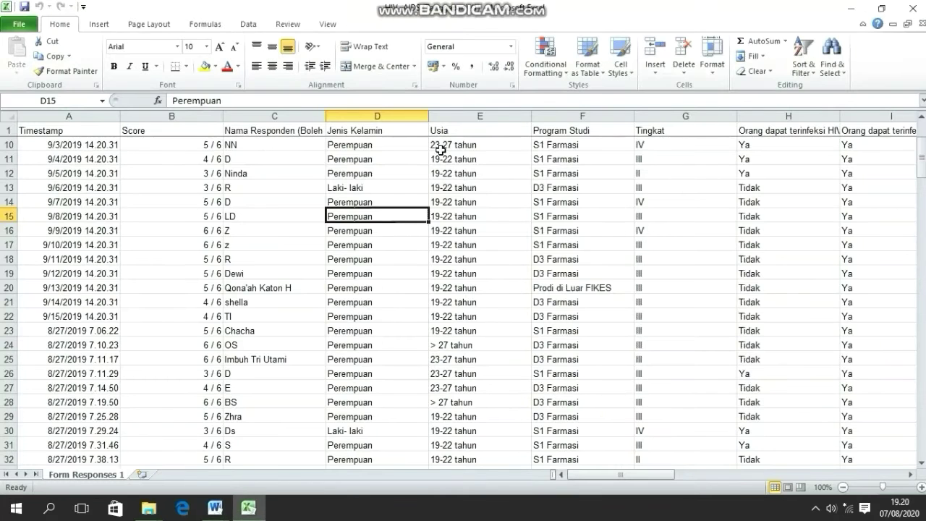
left_click(450, 156)
key("alt+Tab")
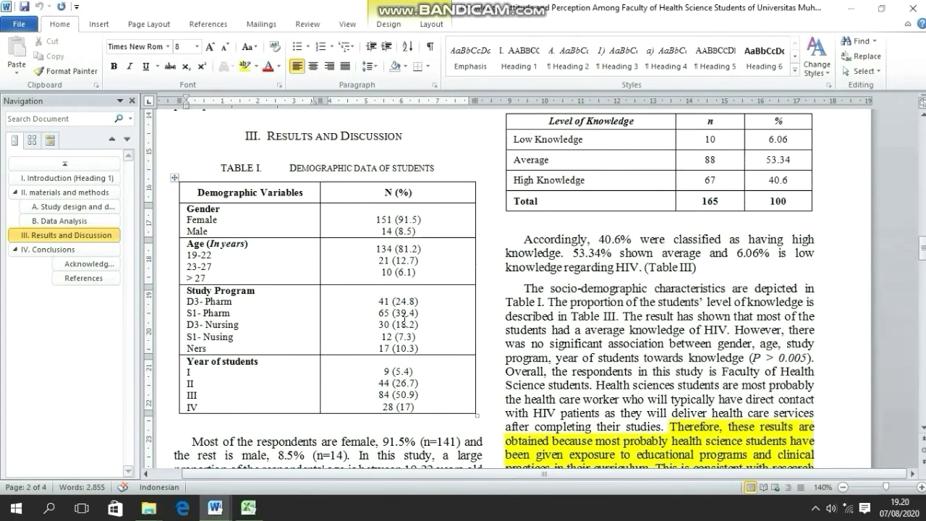
key("alt+Tab")
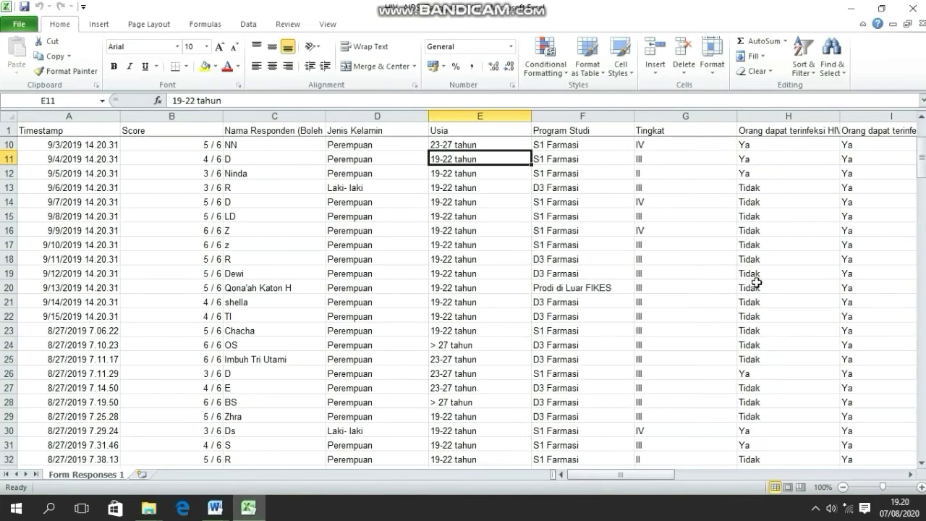
- Select the empty cell D187 directly below the last Jenis Kelamin response
left_click_drag(662, 474, 683, 473)
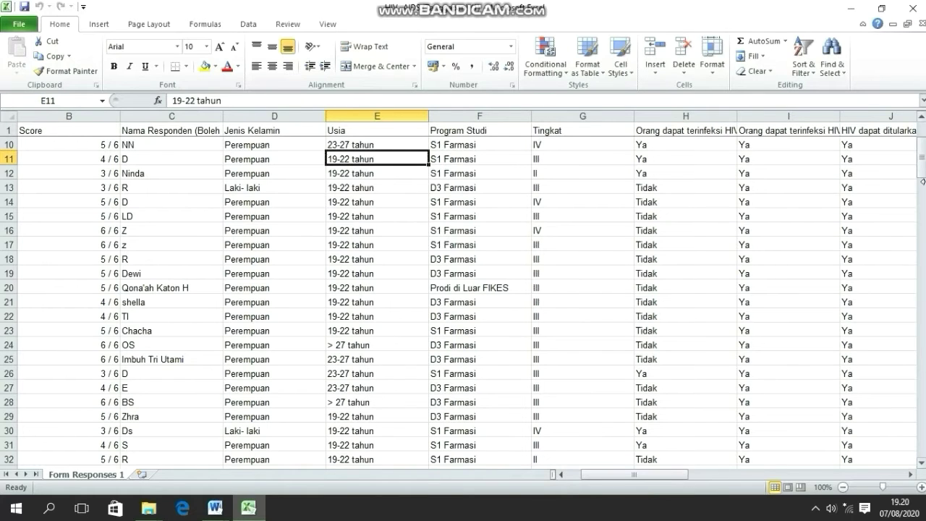
left_click_drag(922, 173, 919, 469)
left_click_drag(652, 478, 639, 477)
left_click(921, 463)
left_click(920, 463)
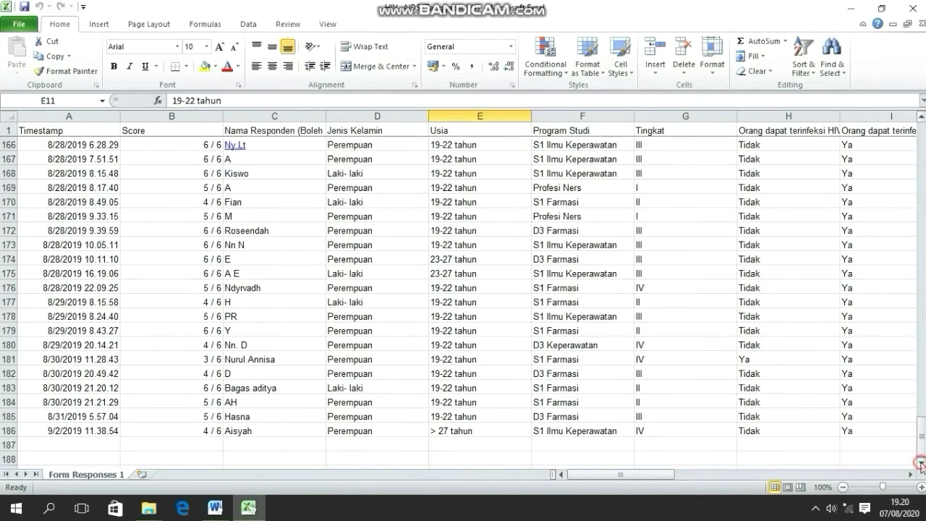
left_click(921, 463)
left_click(920, 463)
left_click(921, 463)
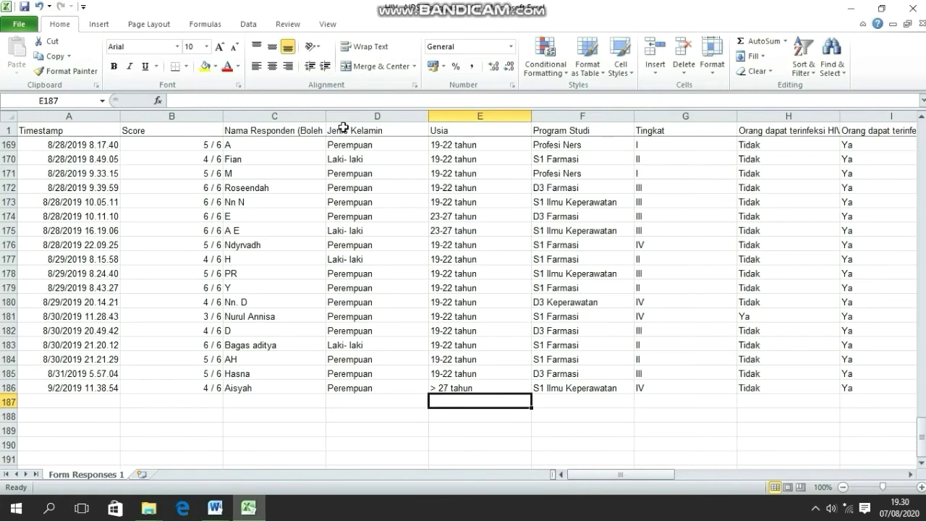
left_click(348, 130)
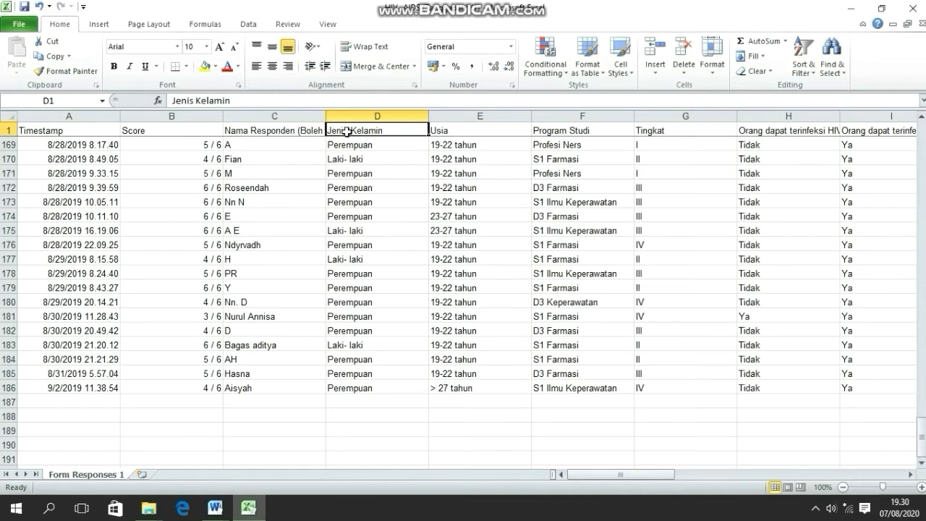
left_click(333, 403)
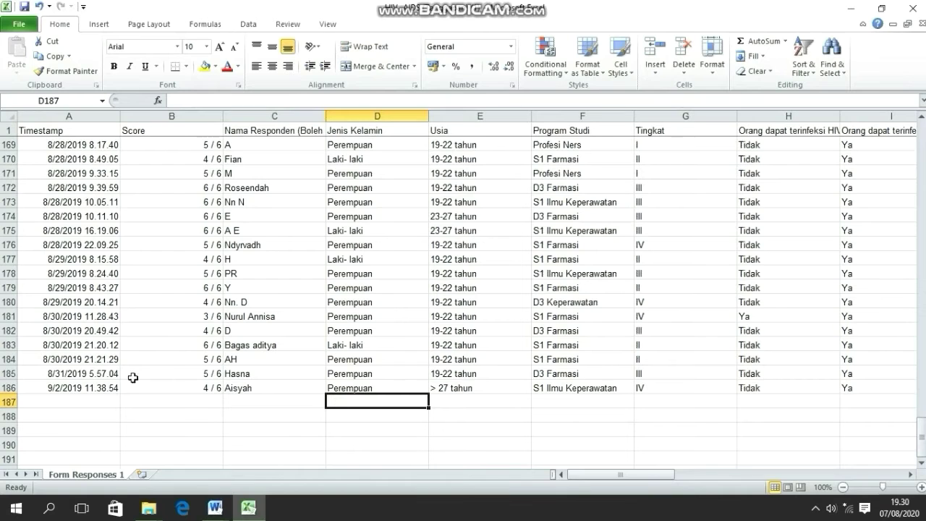
left_click(340, 387)
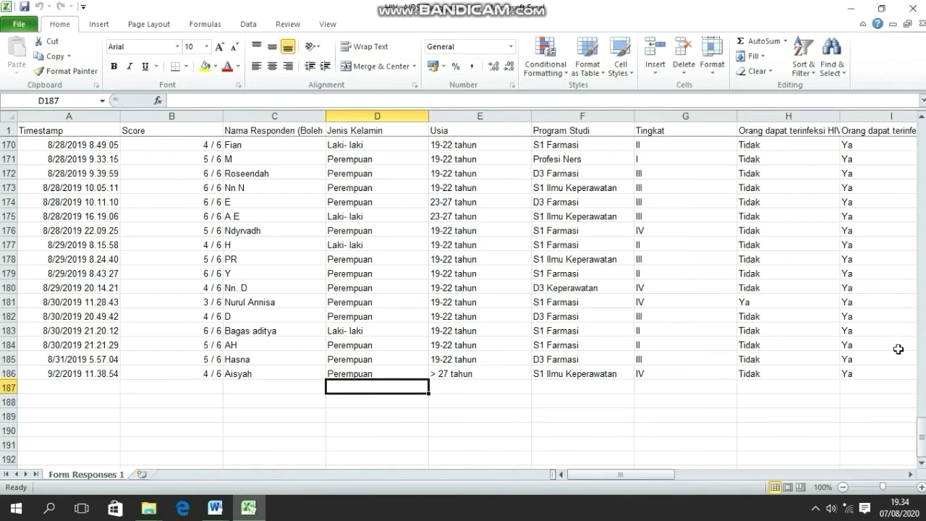
- Begin the formula =IF(COUNTIF( in cell D187 below the Jenis Kelamin responses
left_click_drag(921, 440, 921, 134)
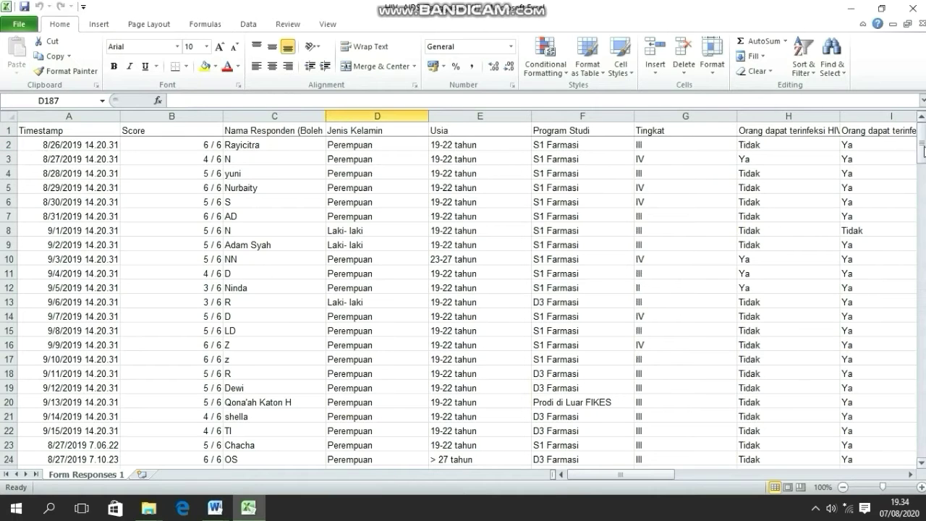
left_click_drag(921, 146, 922, 433)
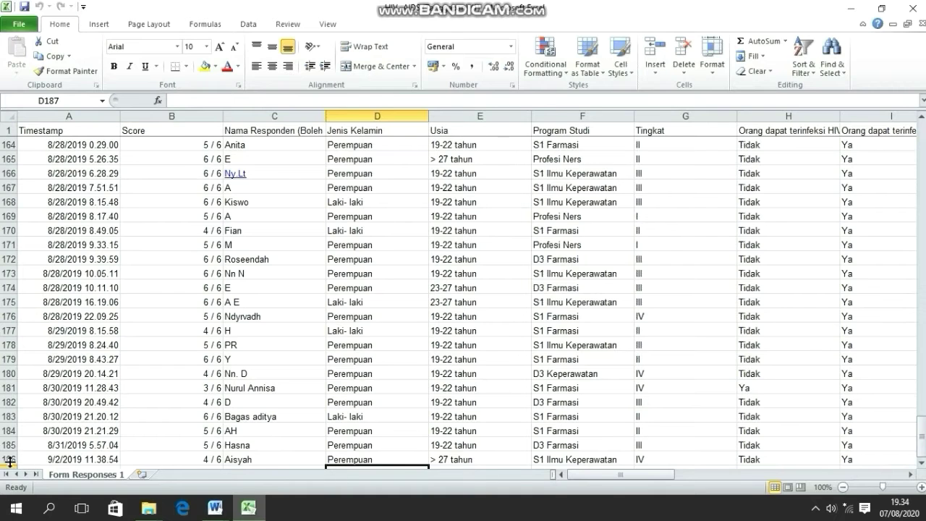
left_click(921, 463)
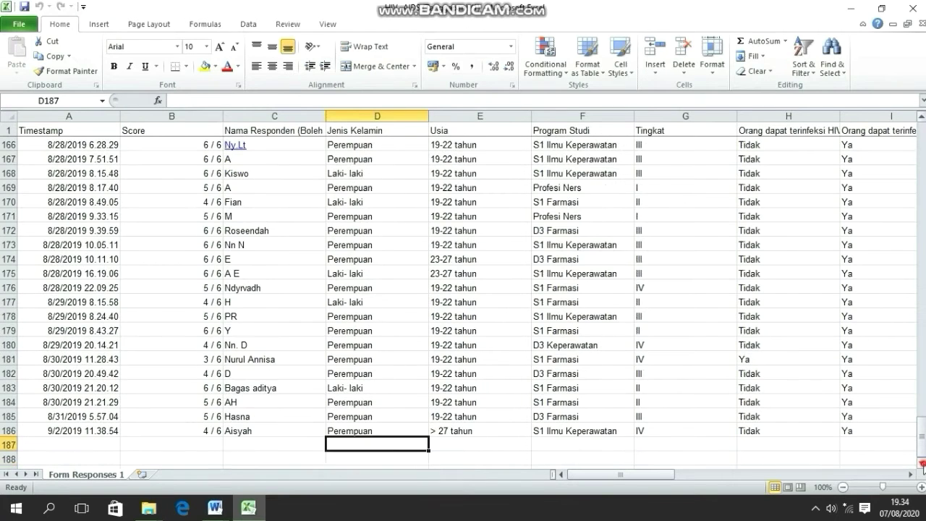
left_click(922, 462)
left_click(922, 463)
left_click(921, 462)
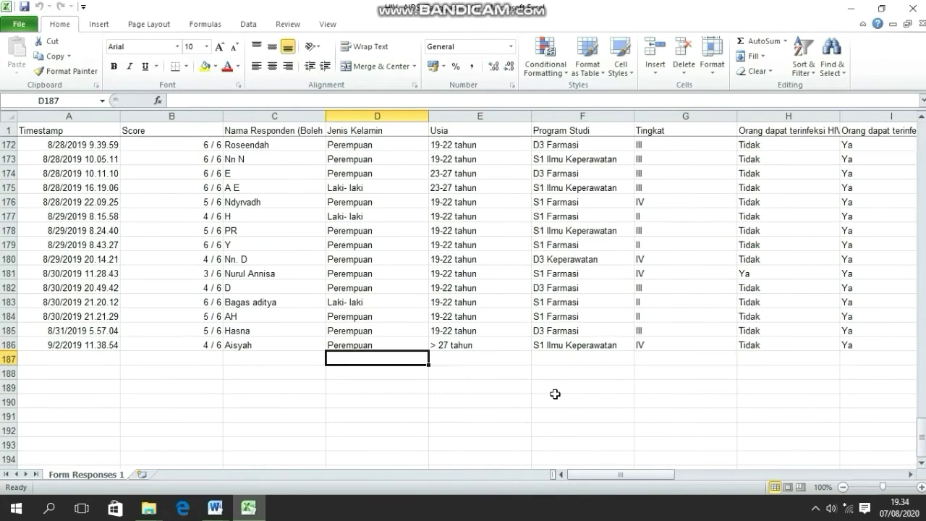
double_click(376, 354)
type("=I")
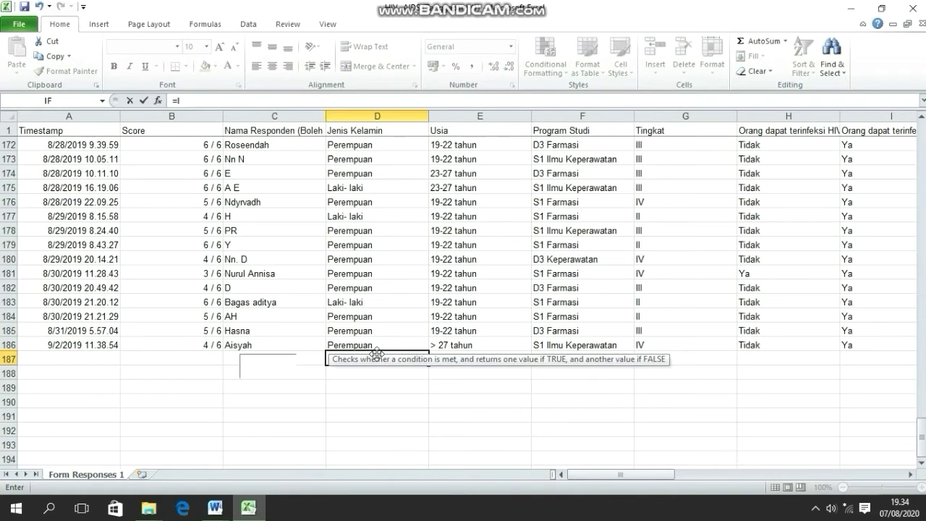
type("F(")
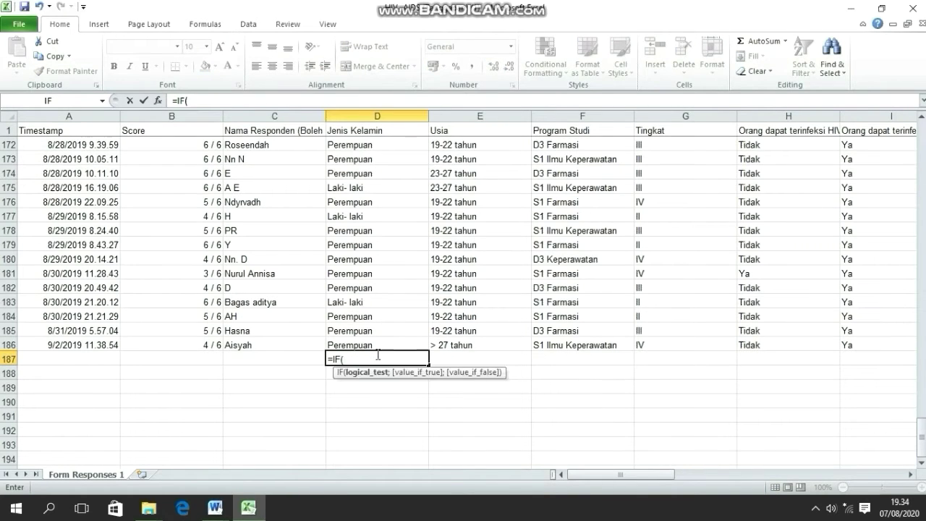
type("COUNTIF")
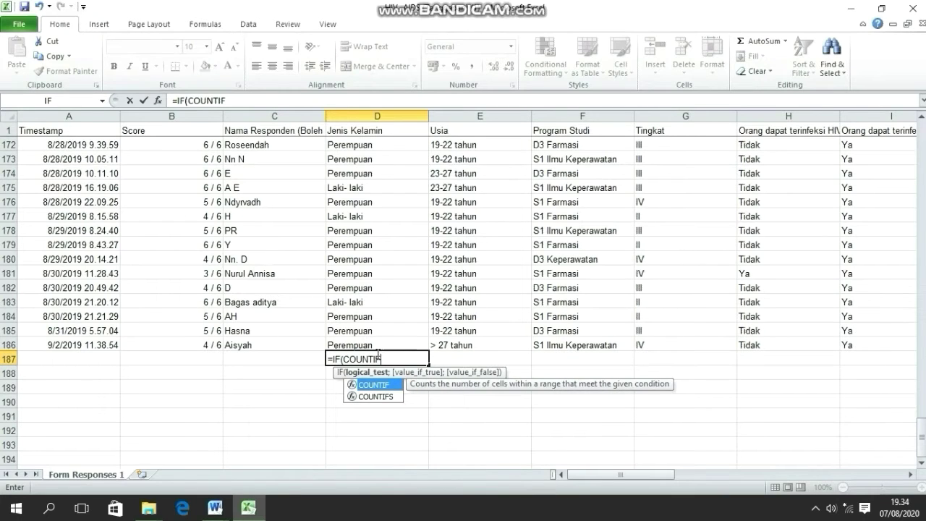
type("(c")
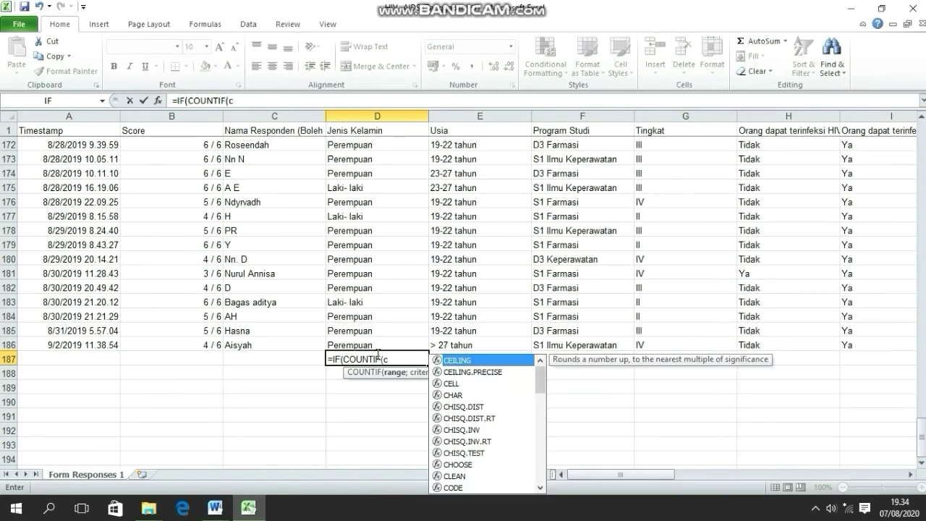
key("BackSpace")
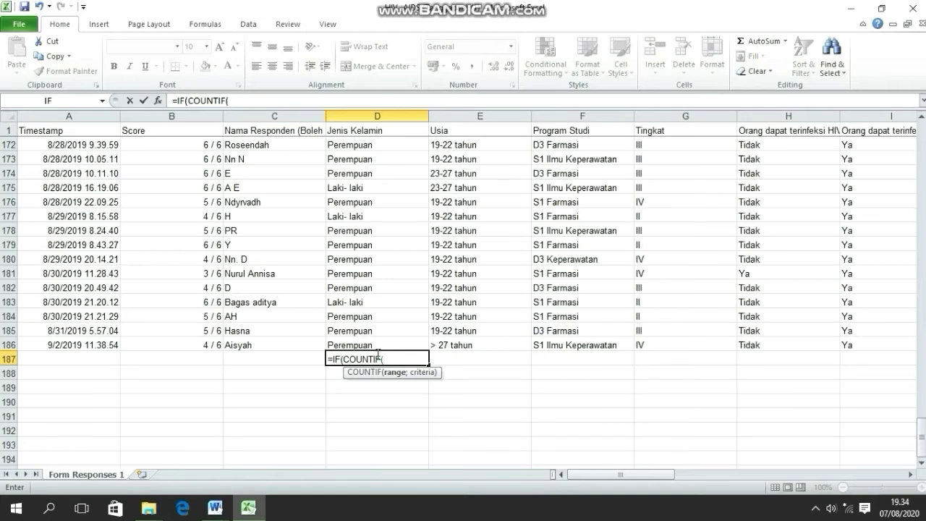
- Complete the IF condition in D187 as COUNTIF(D2:D186;"Perempuan")>0 over the Jenis Kelamin responses
type("D")
left_click_drag(921, 437, 921, 141)
left_click_drag(348, 148, 362, 439)
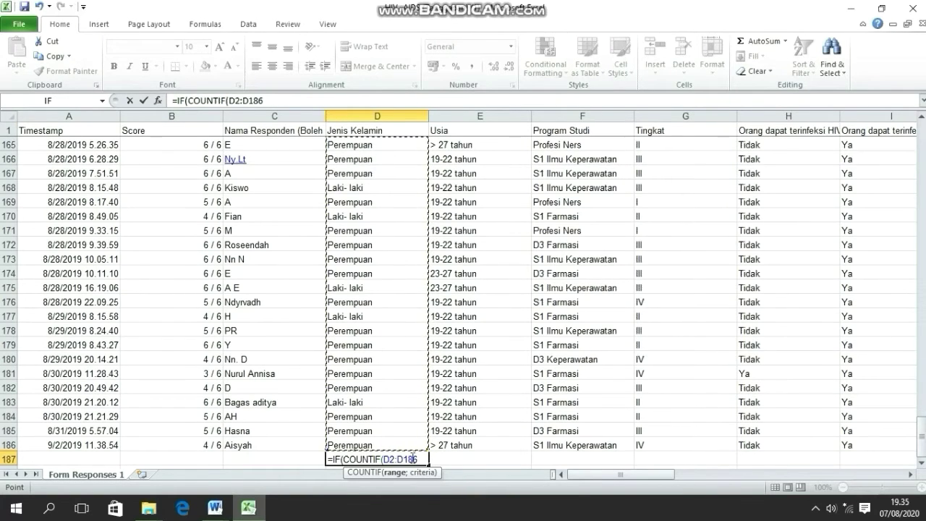
type(";")
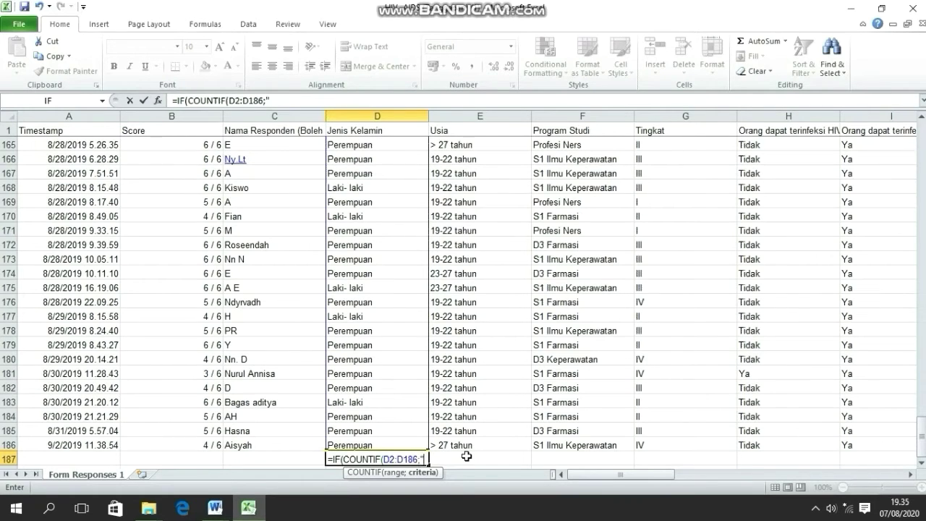
type("\"Perempu")
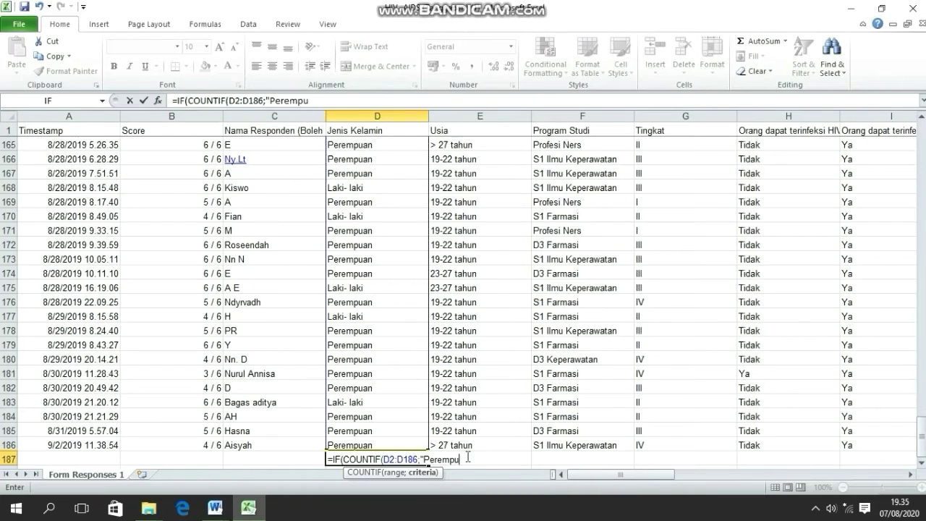
type("an\")>0;\"Pe")
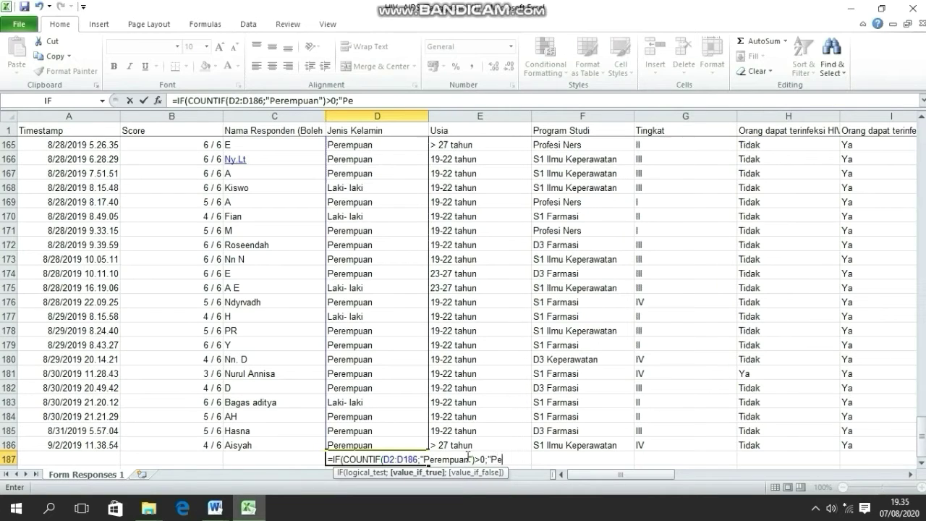
- Add the formula's true value as the text "Perempuan =" joined with COUNTIF(D2:D186;"Perempuan")
type("rem")
type("an")
type(" =")
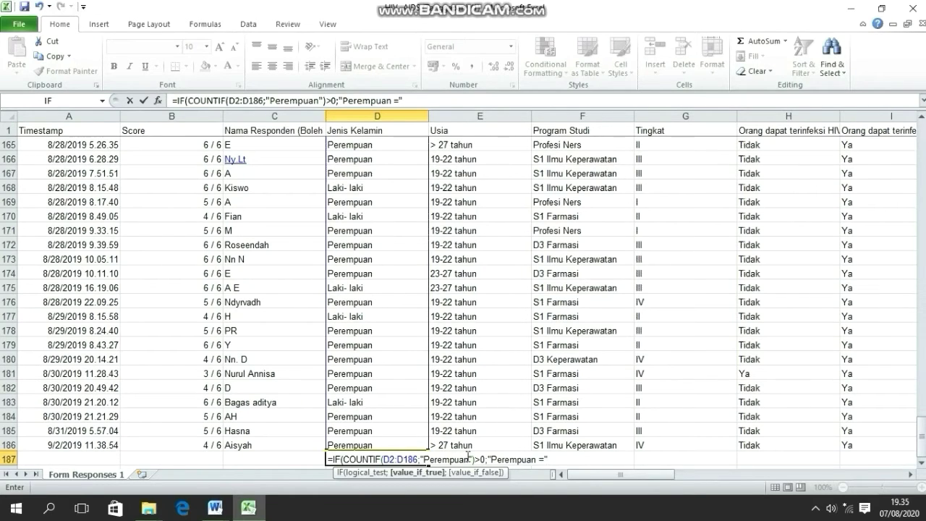
type("&COUNT")
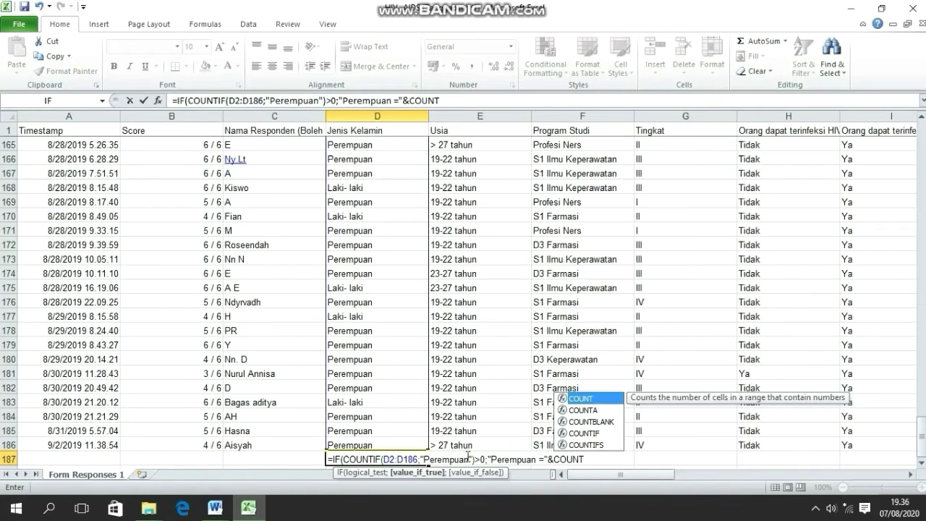
type("IF")
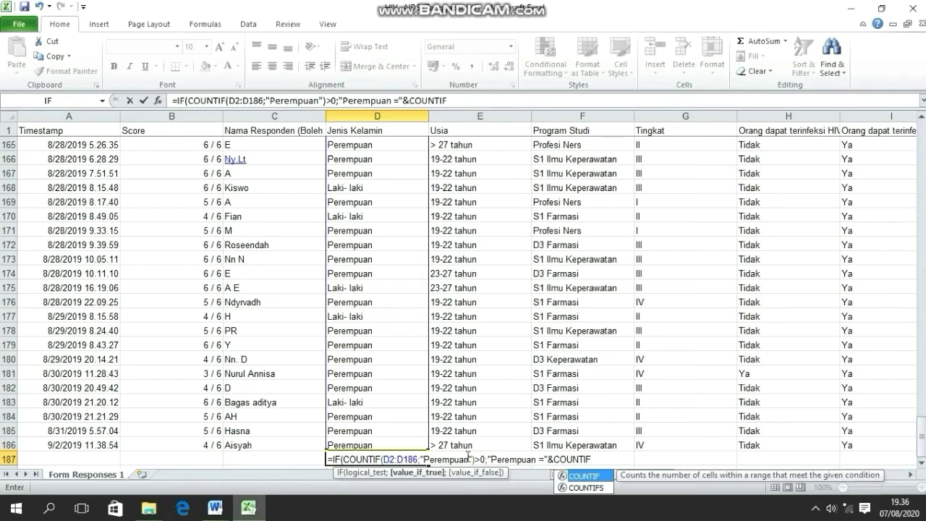
type("(")
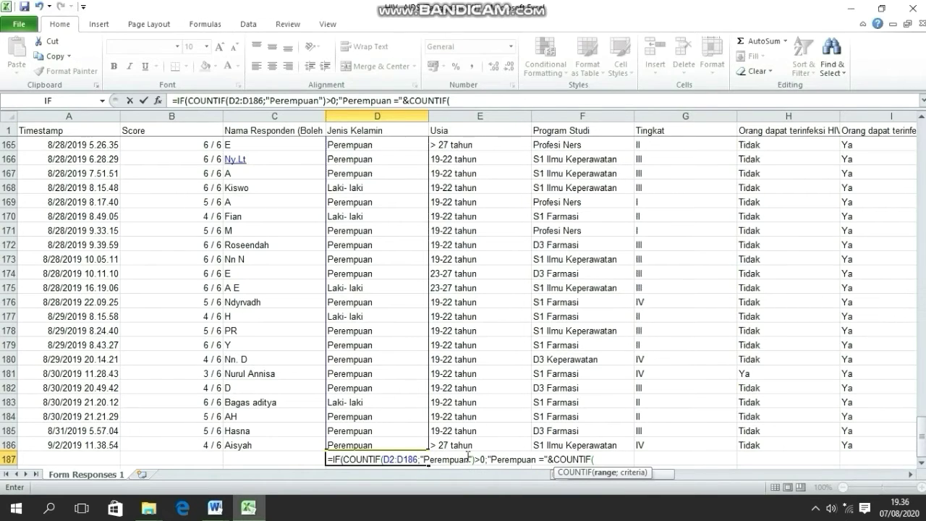
type("D2")
type(":D186")
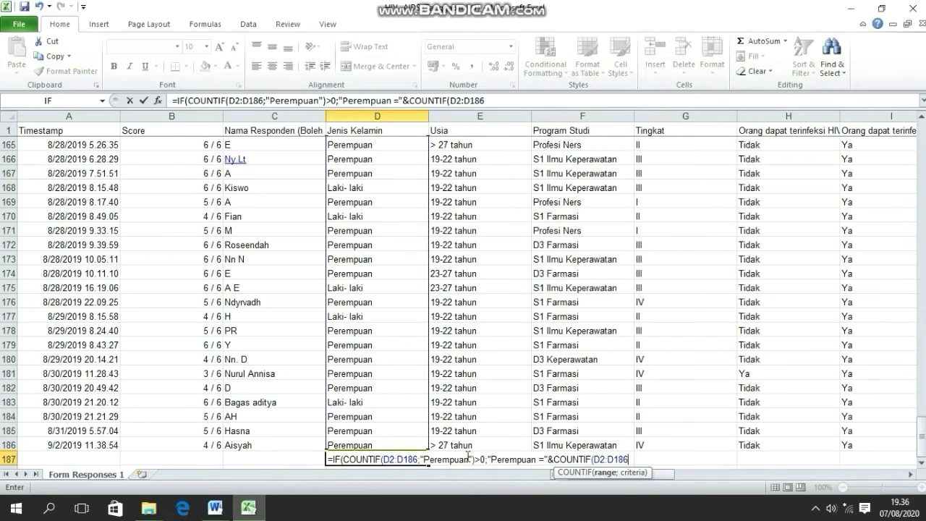
type(";\"Per")
key("BackSpace")
key("BackSpace")
type("erempua")
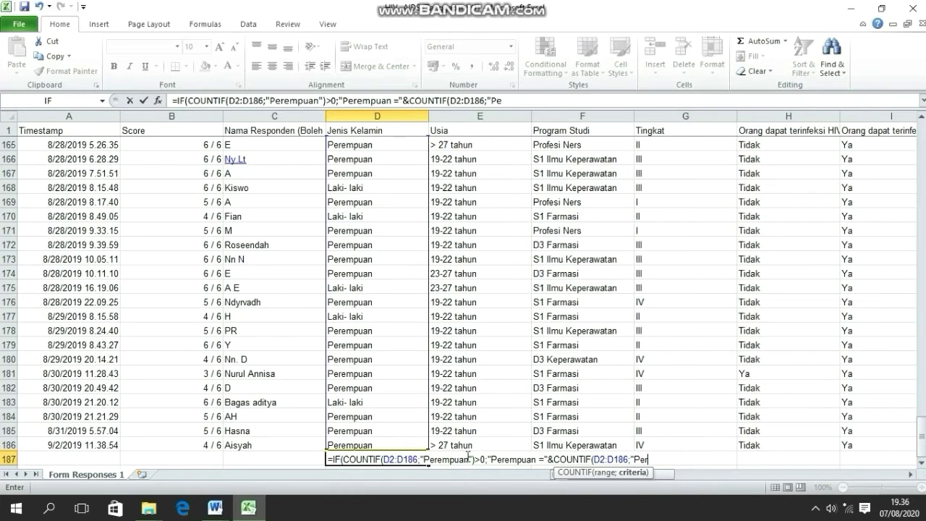
type("n\")")
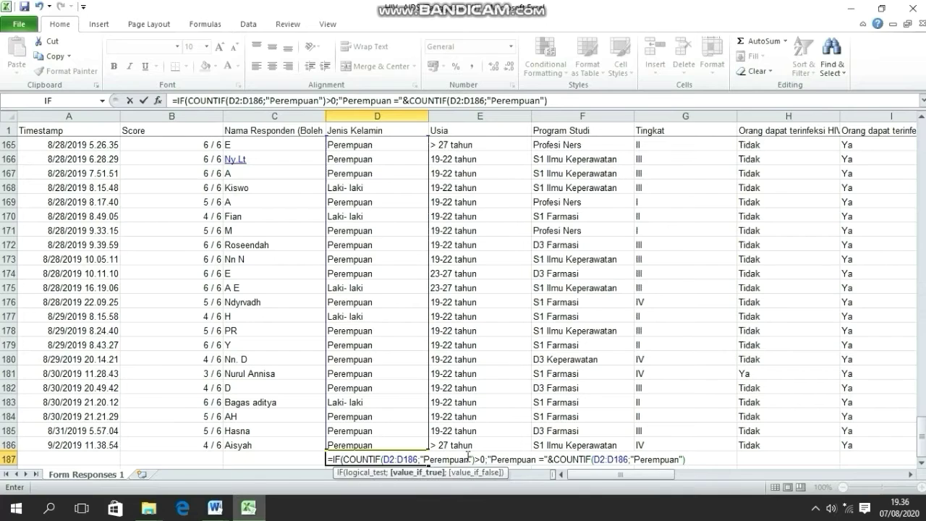
- Set the formula's false value to "Perempuan" and enter the finished formula in D187
type(";")
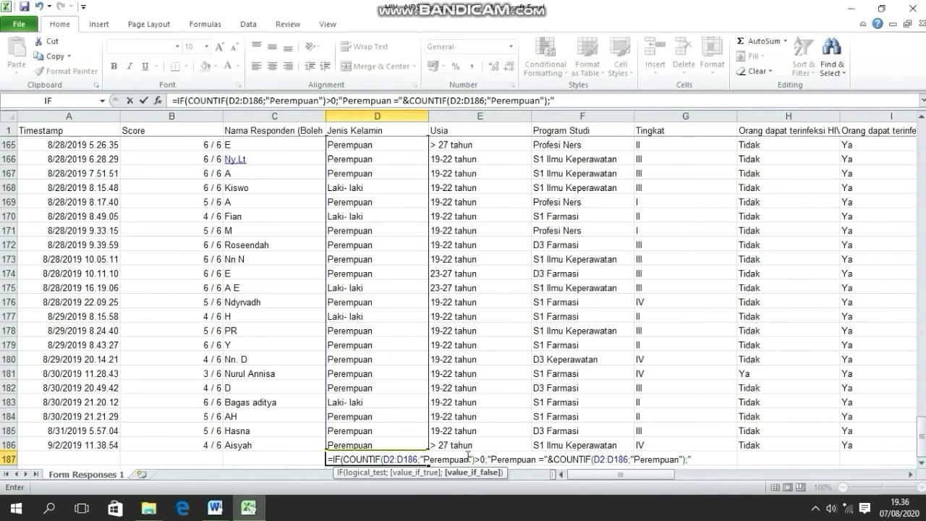
type("\"Perempuan")
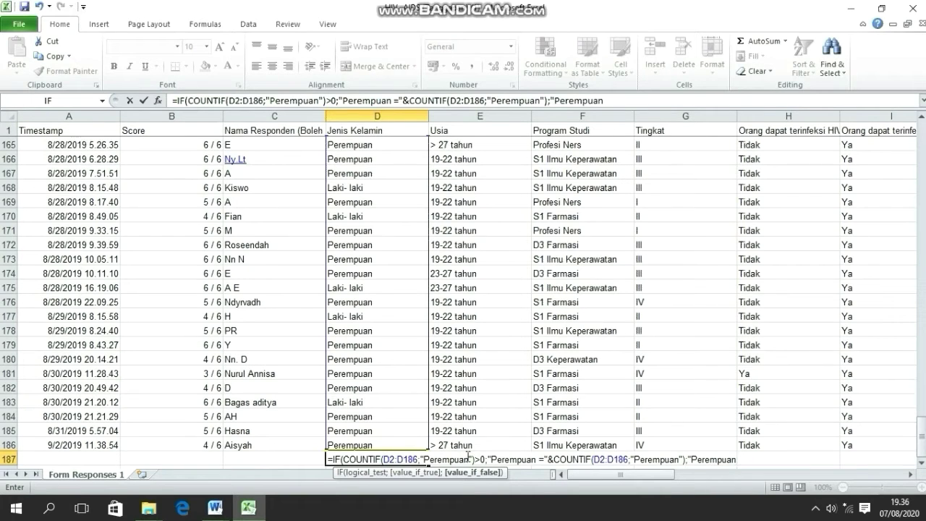
type("\")")
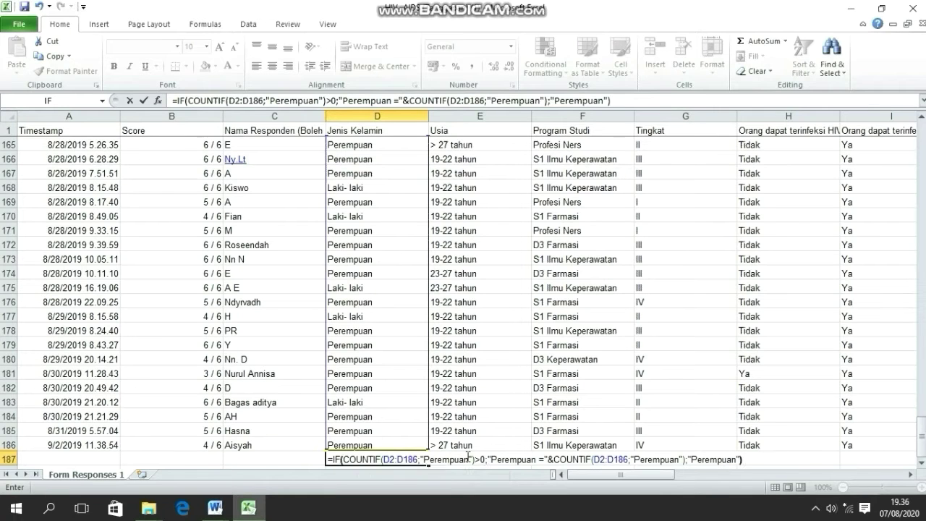
key("Return")
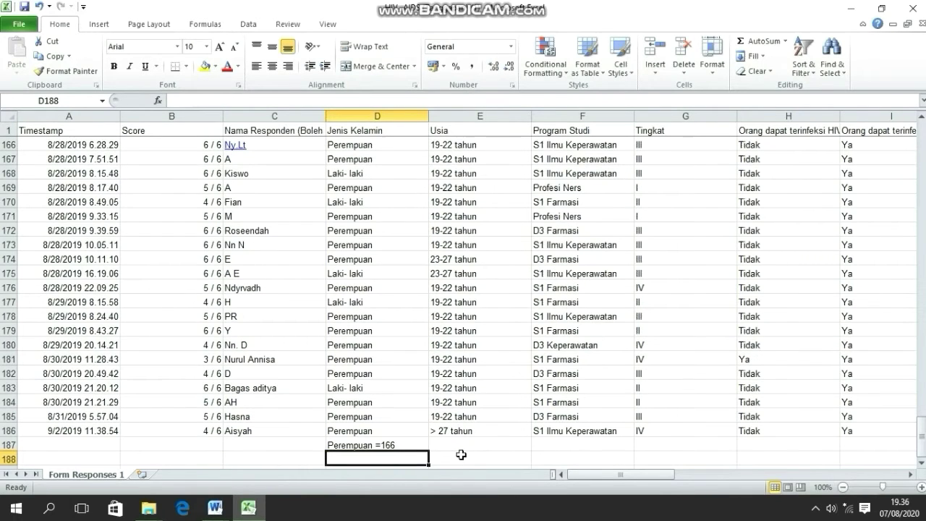
- Enlarge the worksheet to 150% and examine the Perempuan count below the Jenis Kelamin responses
left_click(398, 441)
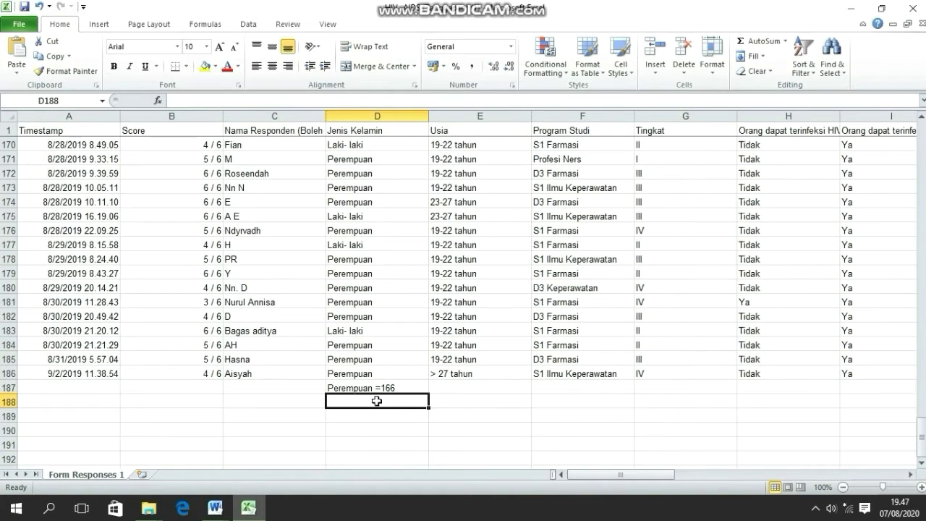
left_click(921, 487)
left_click(921, 487)
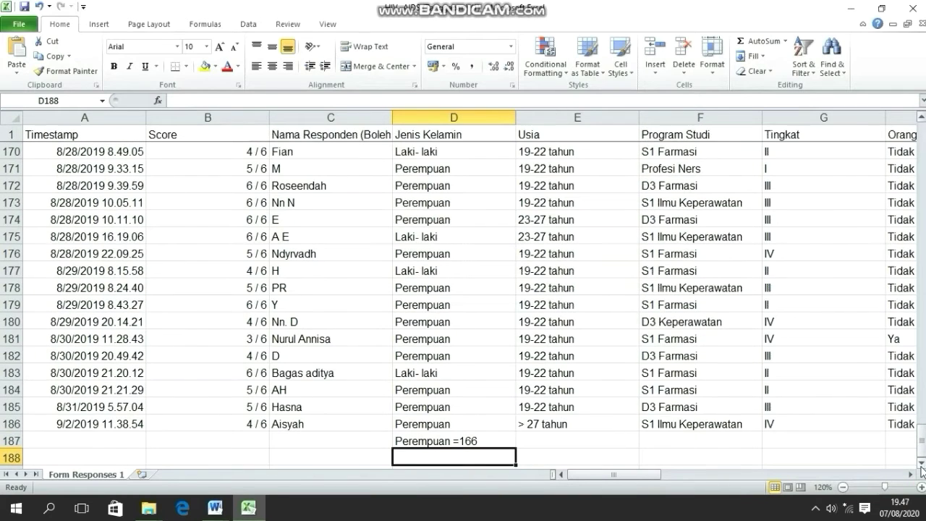
left_click(922, 464)
left_click(921, 464)
left_click(922, 464)
left_click(921, 463)
left_click(921, 487)
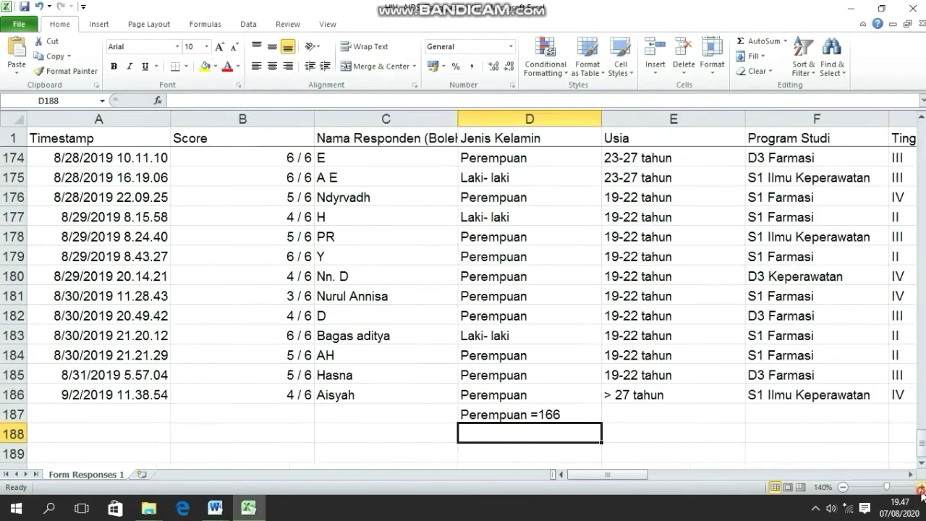
left_click_drag(647, 470, 659, 471)
left_click(920, 487)
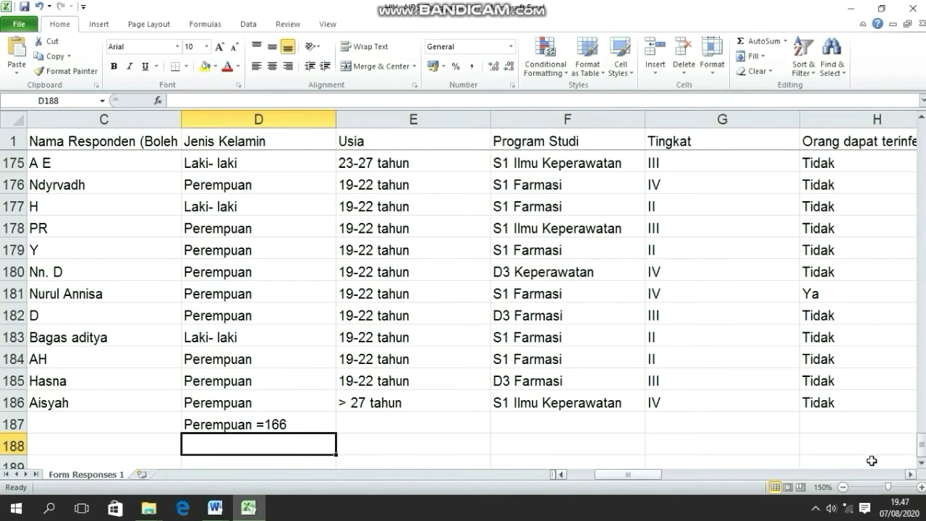
left_click(921, 463)
left_click(921, 464)
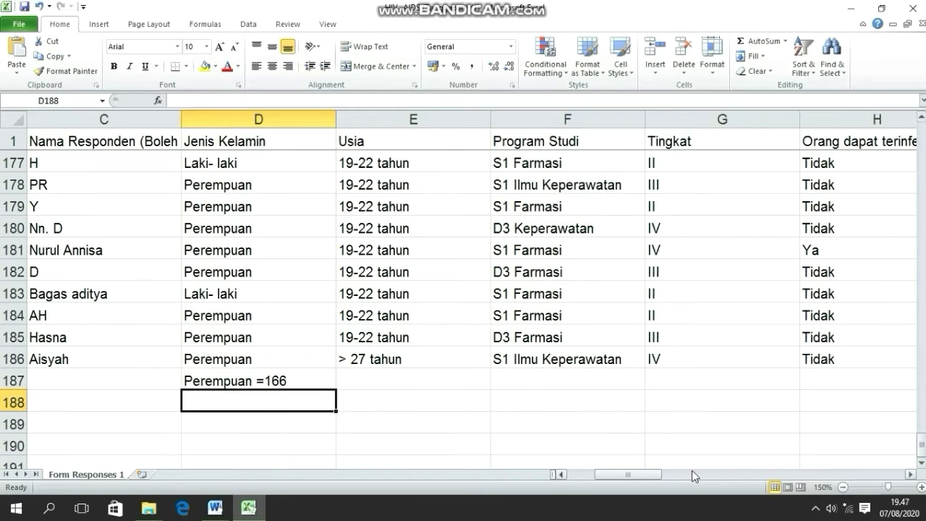
left_click_drag(655, 474, 641, 475)
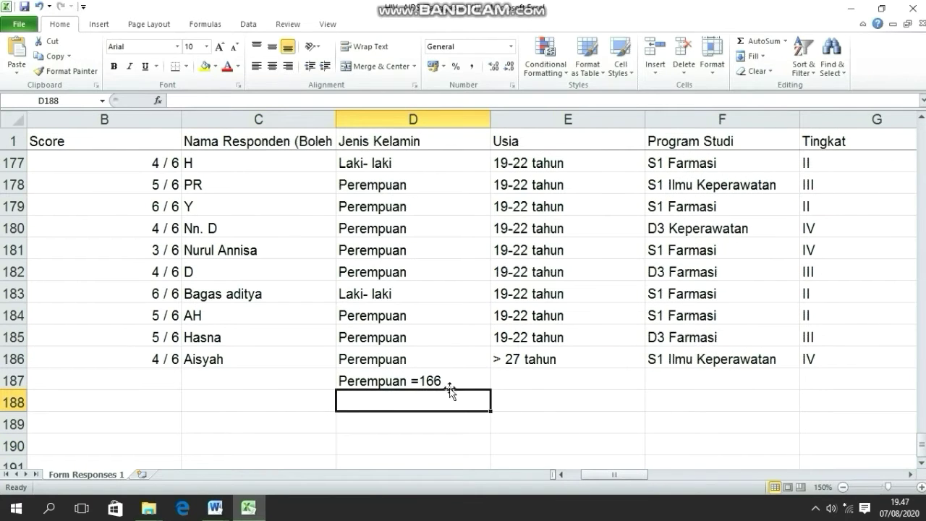
- Copy the full formula text of D187 unchanged into cell D188 directly below
left_click(394, 381)
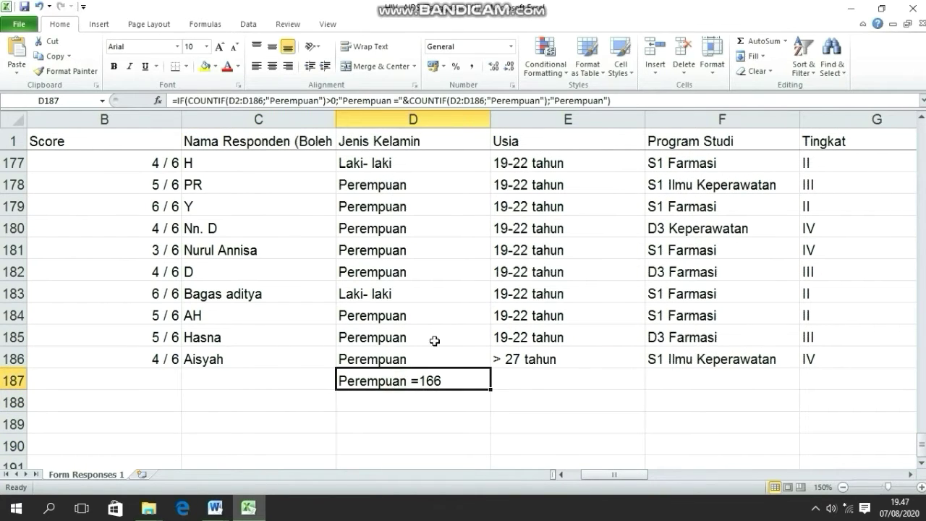
left_click_drag(619, 101, 172, 101)
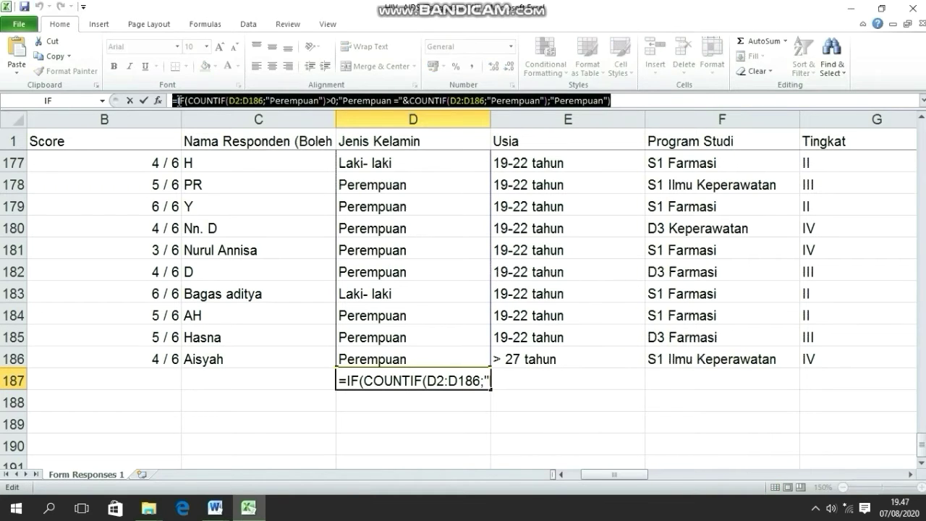
right_click(177, 100)
left_click(196, 119)
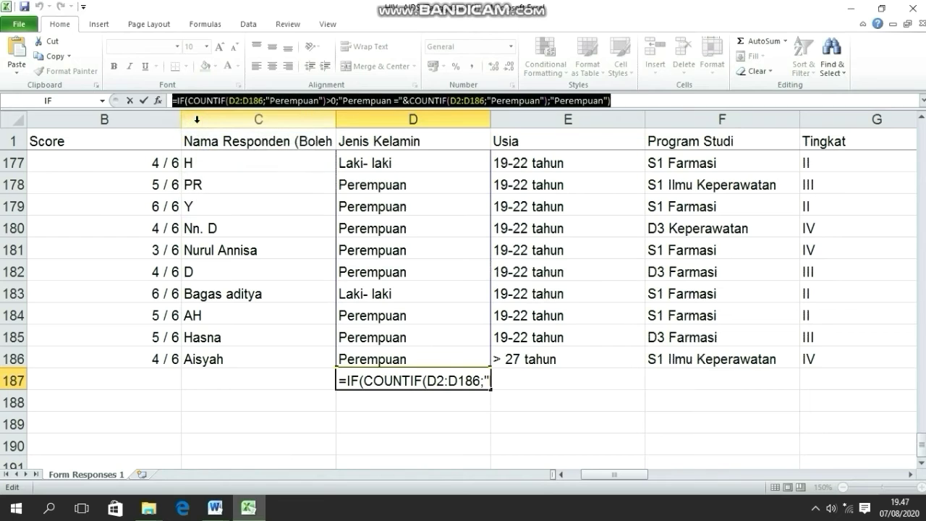
left_click(626, 100)
key("Return")
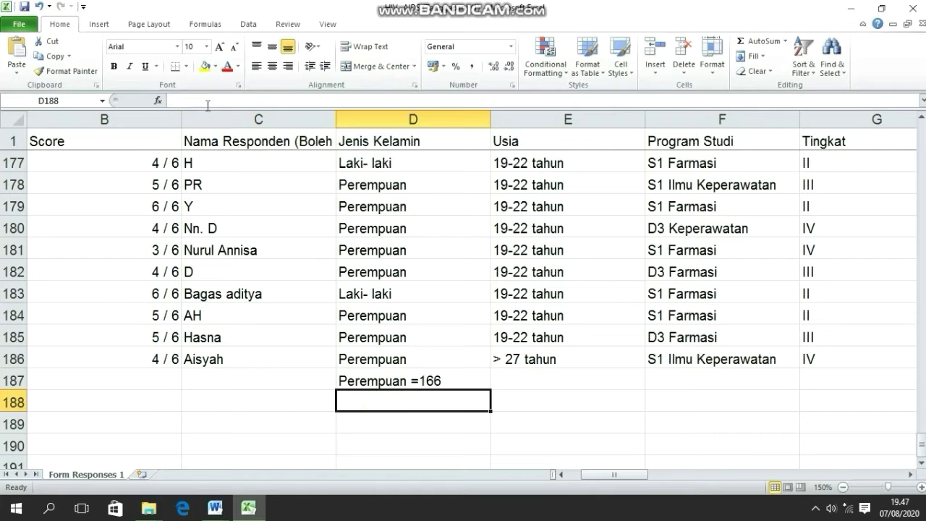
left_click(200, 99)
right_click(200, 99)
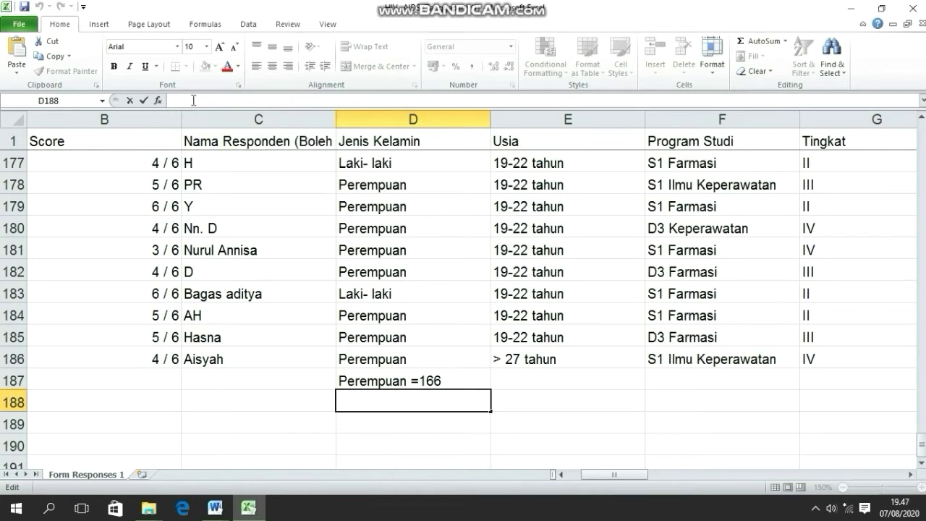
right_click(189, 100)
left_click(219, 154)
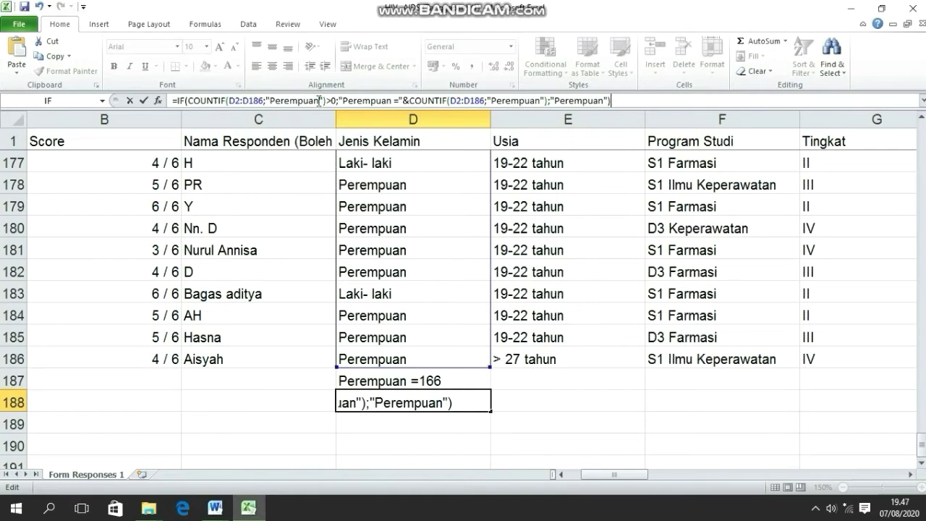
- Replace "Perempuan" with "Laki- laki" in the condition's criterion and the result label of the D188 formula
left_click_drag(319, 100, 271, 100)
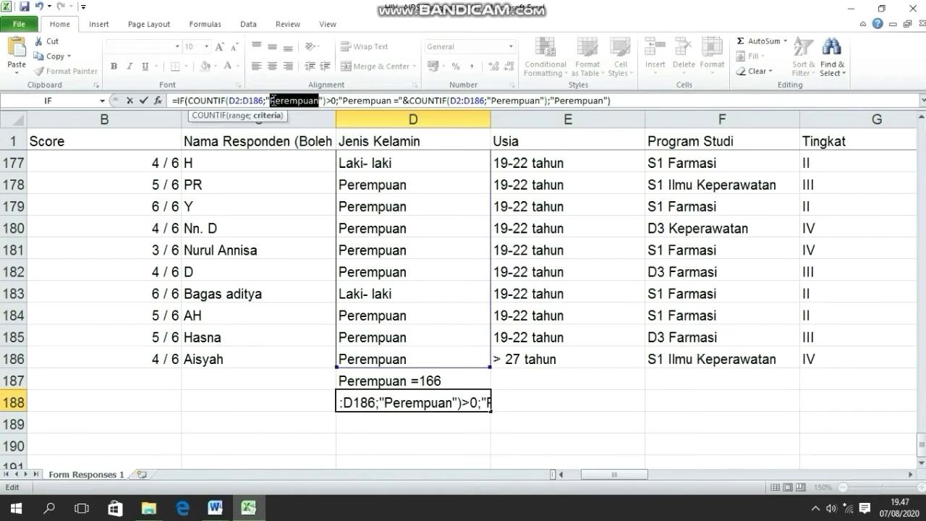
type("Laki- l")
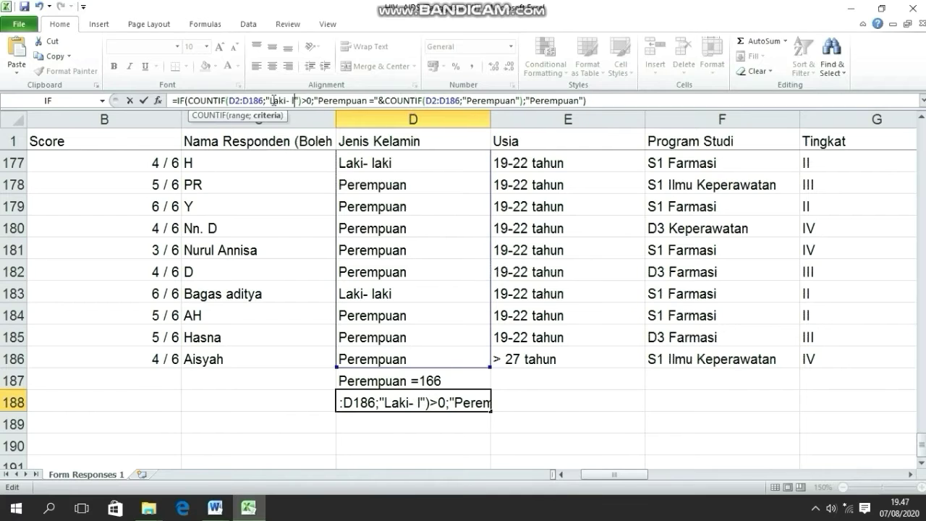
type("aki")
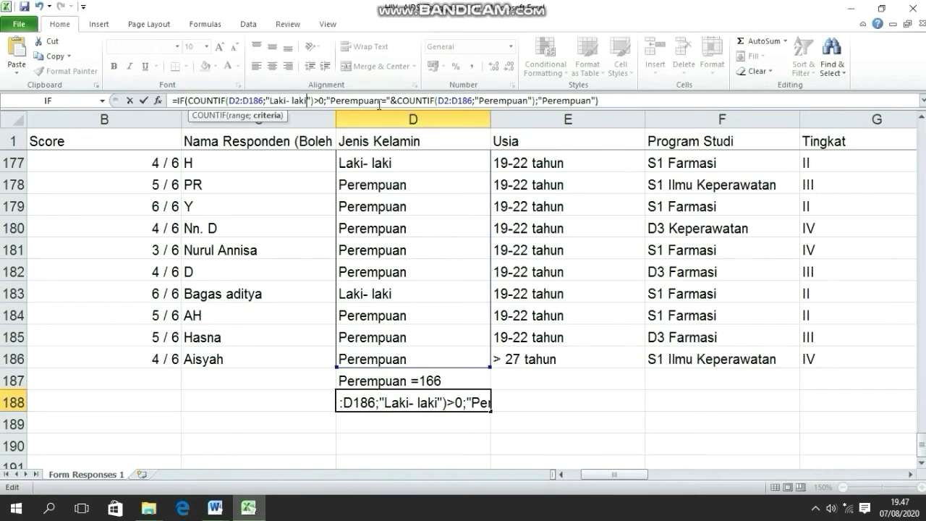
left_click_drag(379, 101, 332, 100)
type("Laki")
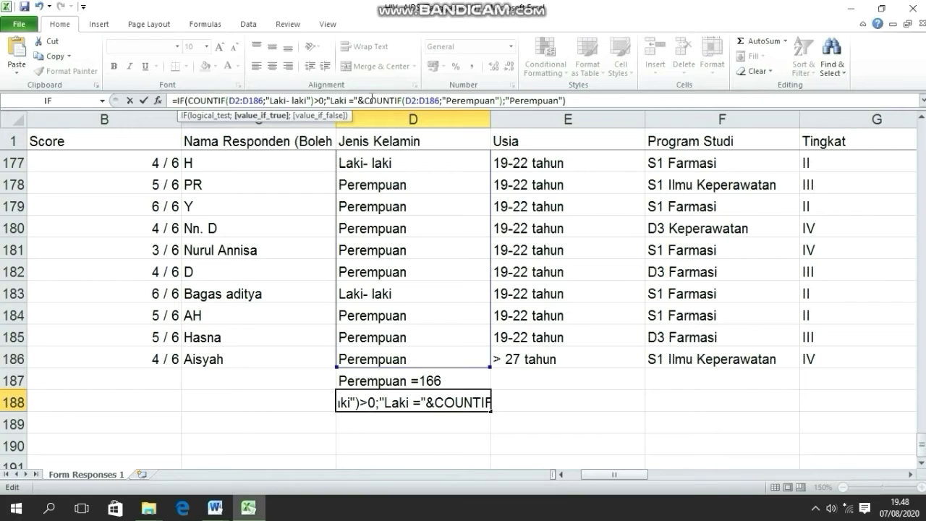
type("- laki")
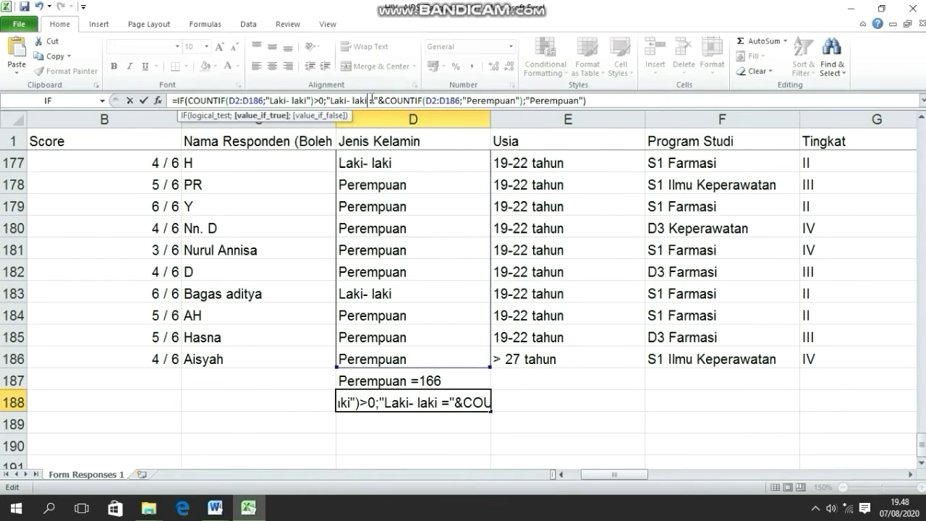
- Change the criterion of the second COUNTIF in the D188 formula to "Laki- laki"
left_click_drag(516, 102, 470, 102)
type("Laki-")
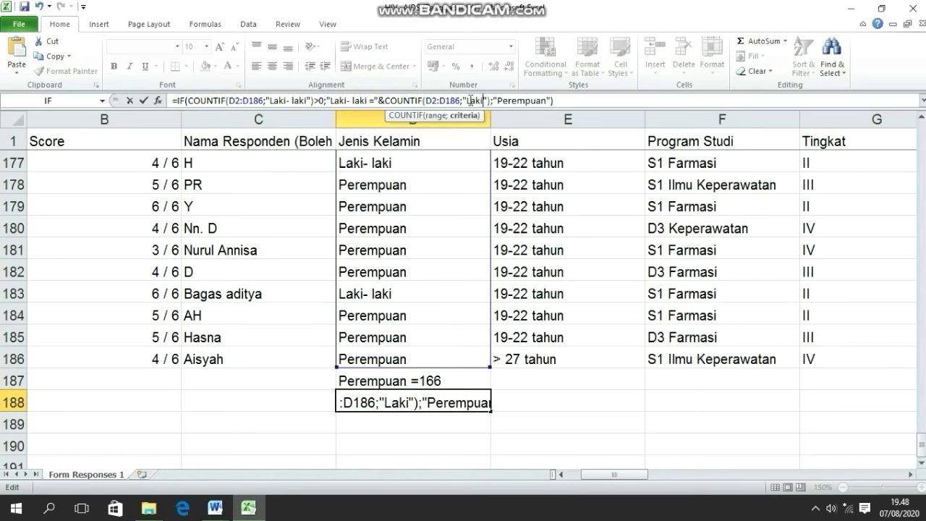
type(" lak")
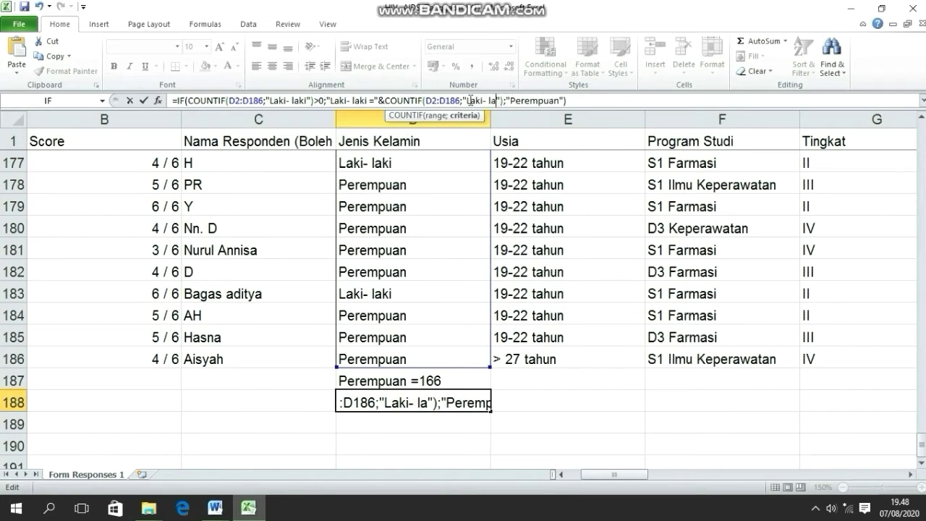
type("i")
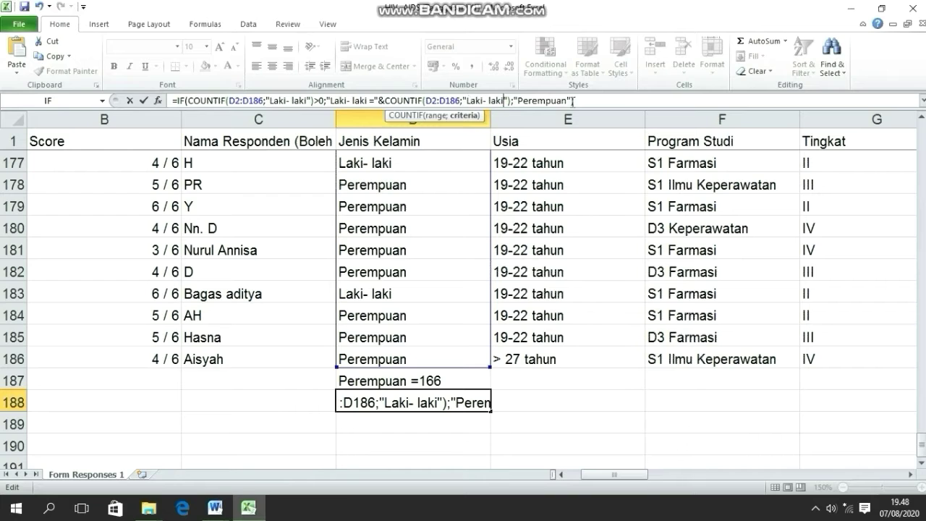
- Replace the "Perempuan" value-if-false text in the D188 formula with "Laki- laki" and enter the formula
left_click_drag(569, 100, 518, 101)
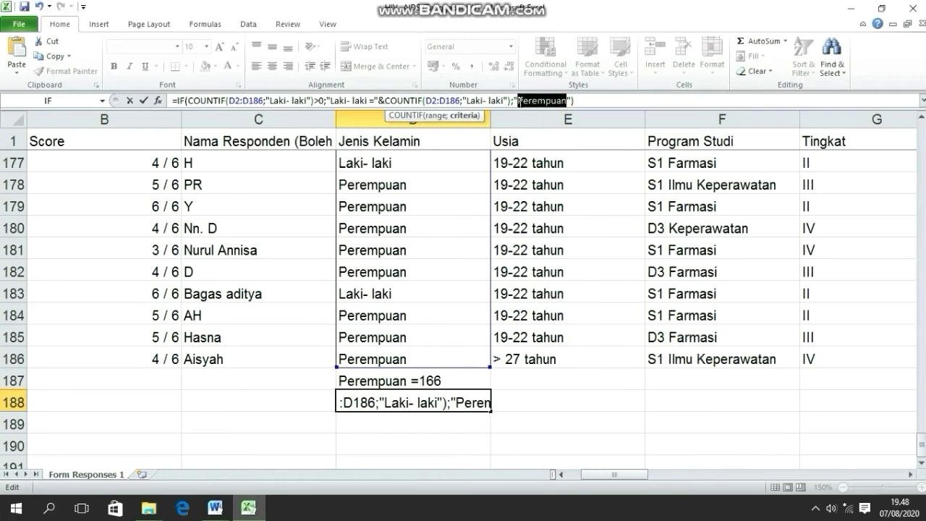
type("Laki- laki")
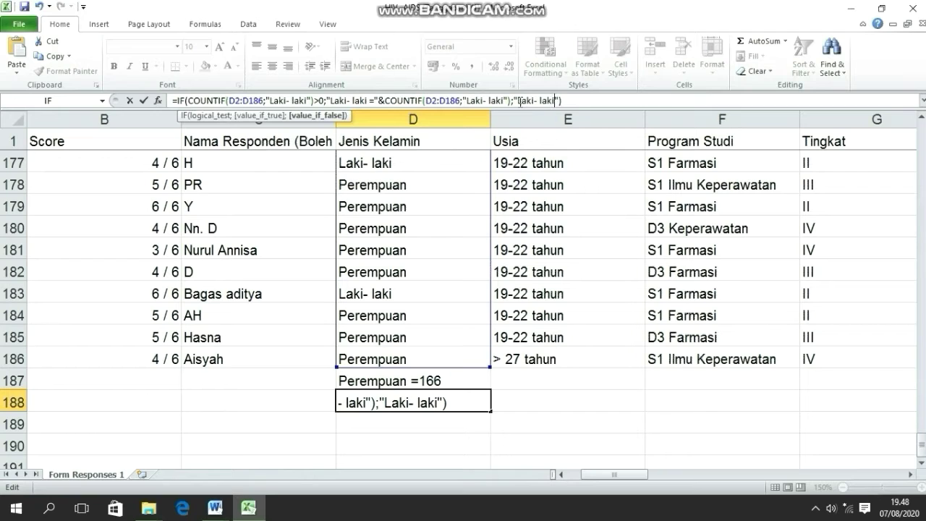
left_click(575, 101)
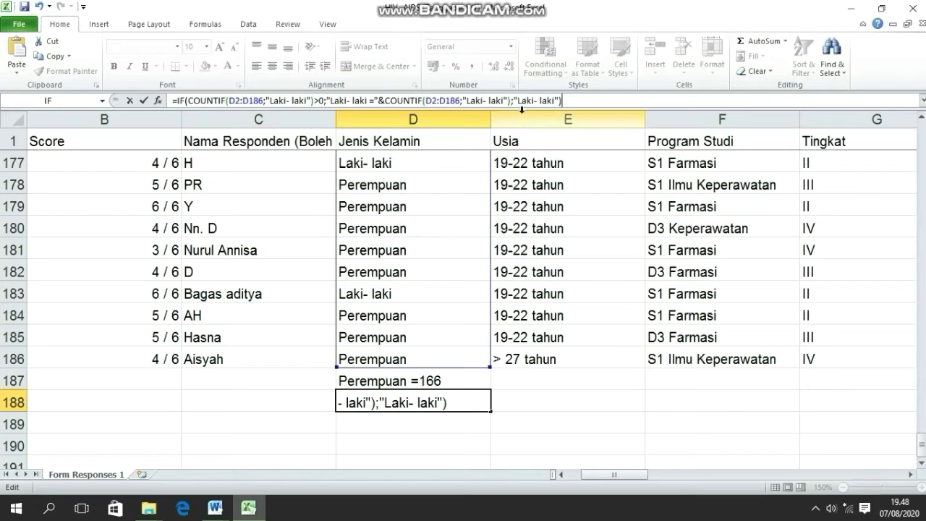
left_click(568, 103)
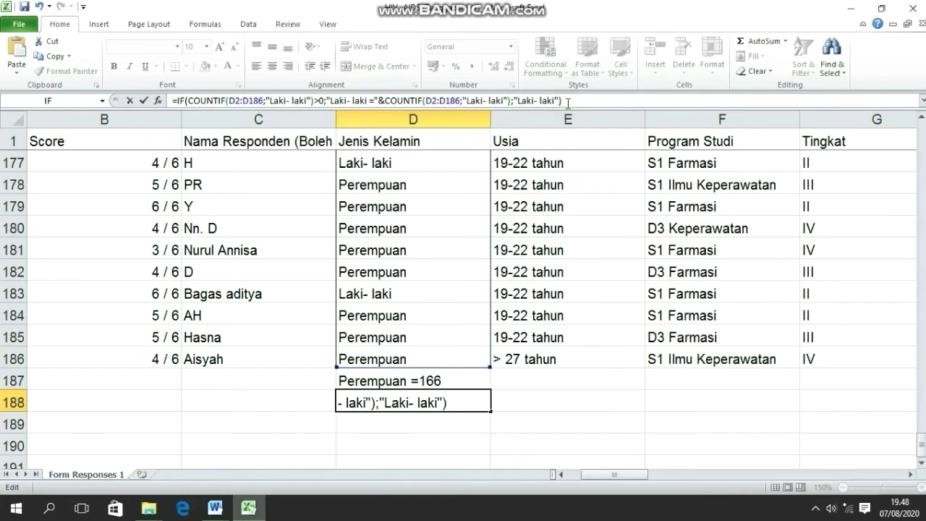
key("Return")
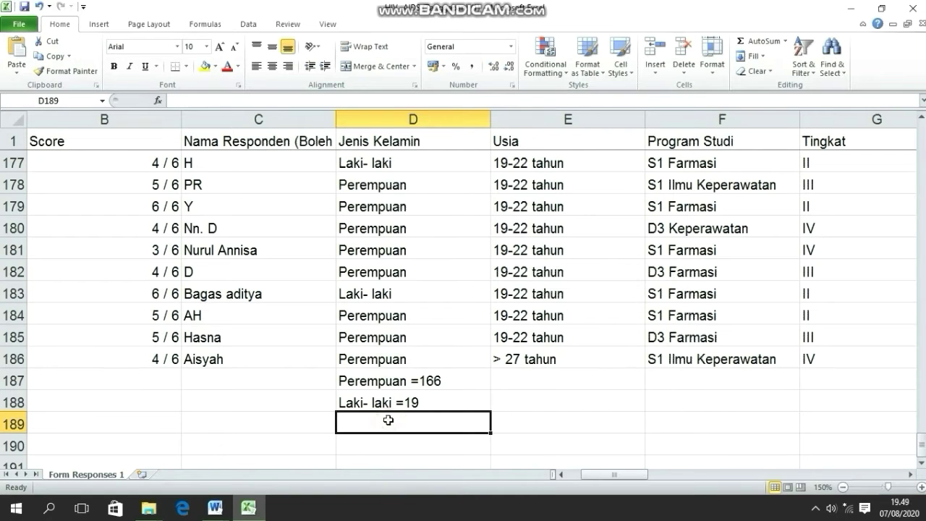
- Add the two gender counts in D189 with the formula =166+19 and center the cell horizontally
type("=")
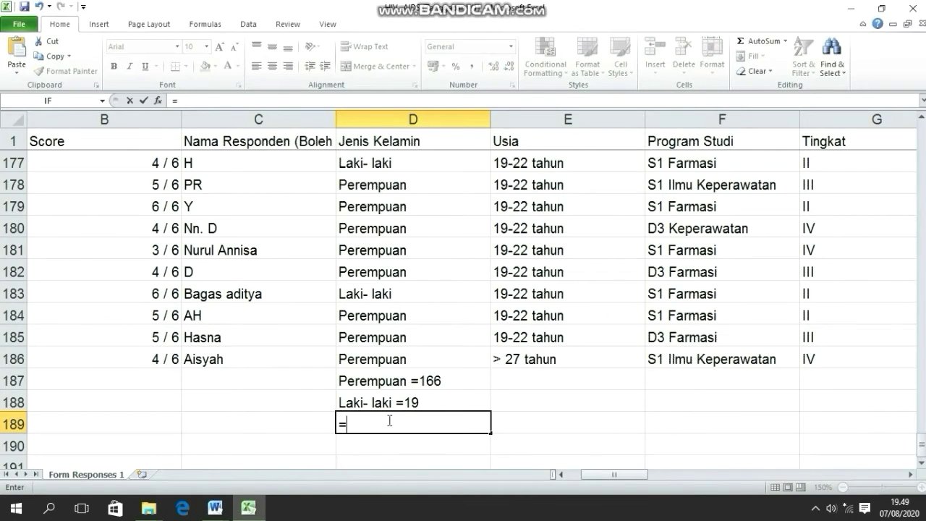
type("166+19")
key("Return")
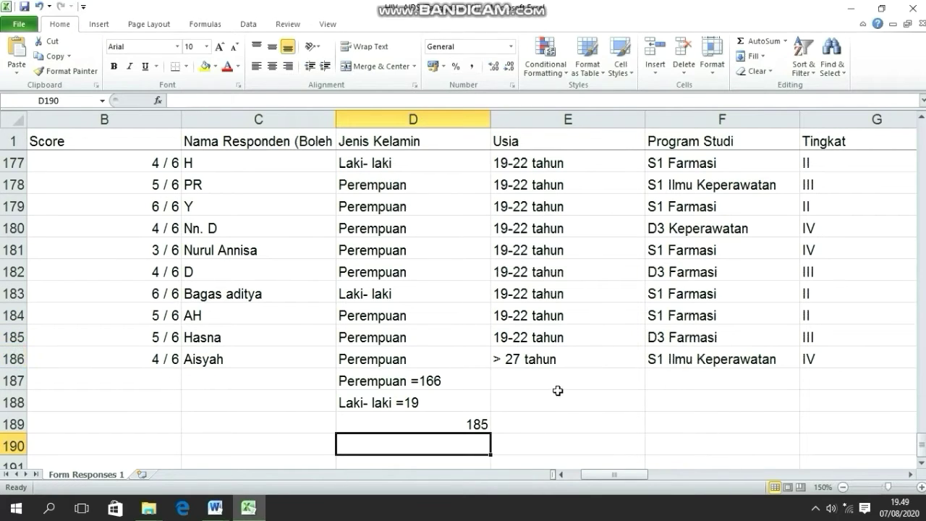
left_click(486, 425)
left_click(273, 66)
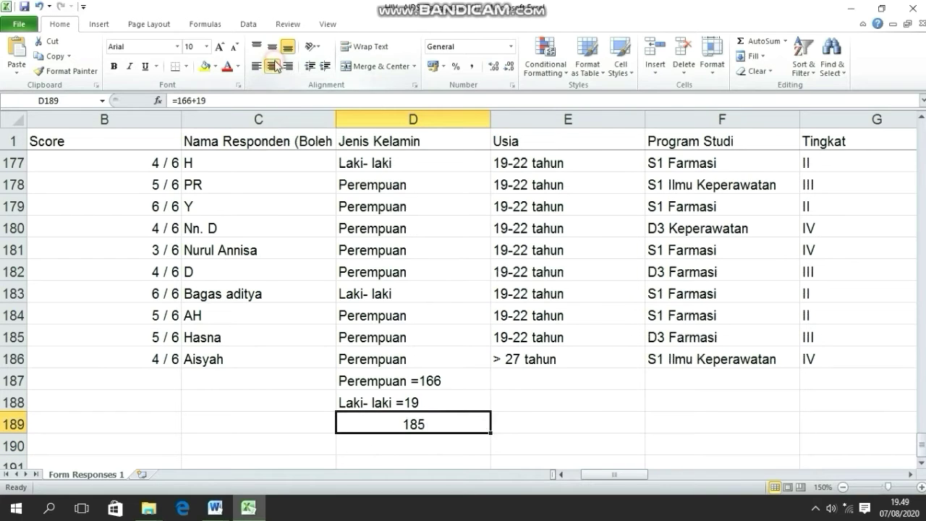
- Copy the full formula text of D187 unchanged into cell E187 below the Usia responses
left_click(533, 377)
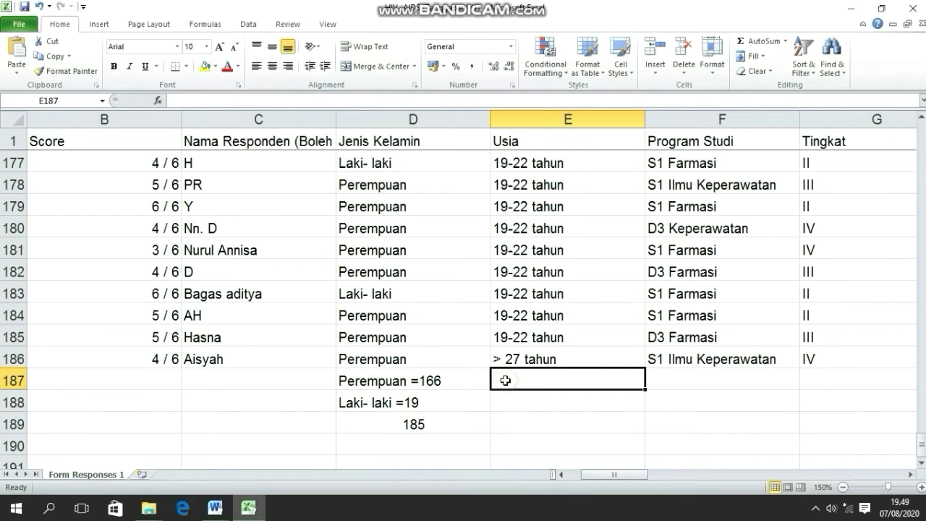
left_click(467, 381)
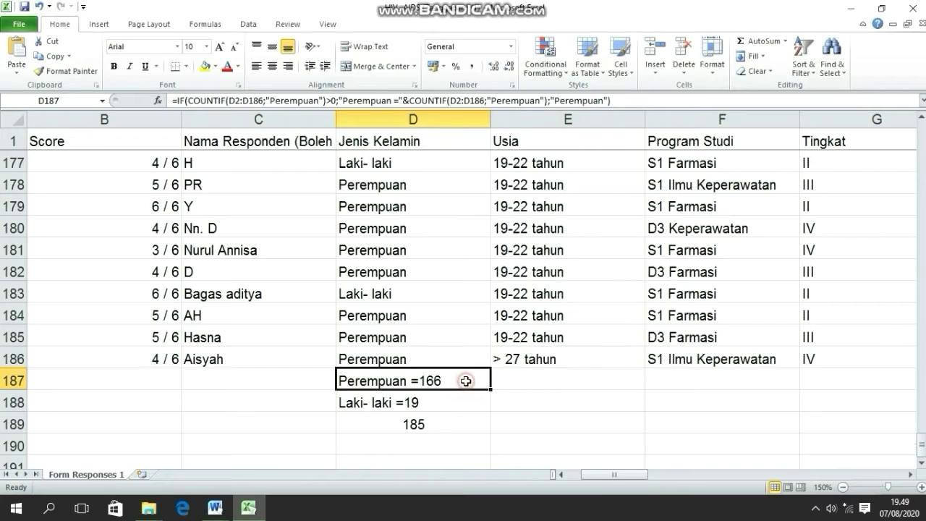
left_click_drag(612, 101, 262, 88)
key("super+c")
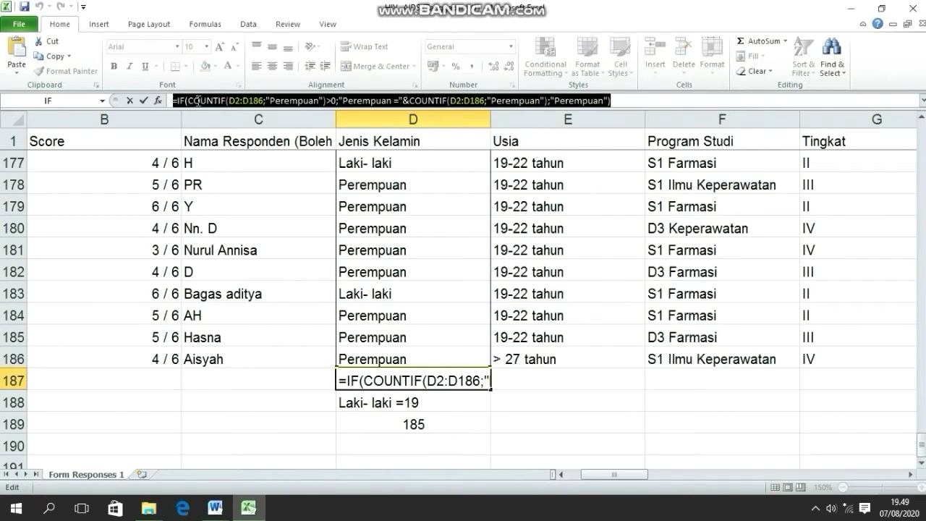
right_click(198, 102)
left_click(231, 124)
left_click(641, 101)
key("Return")
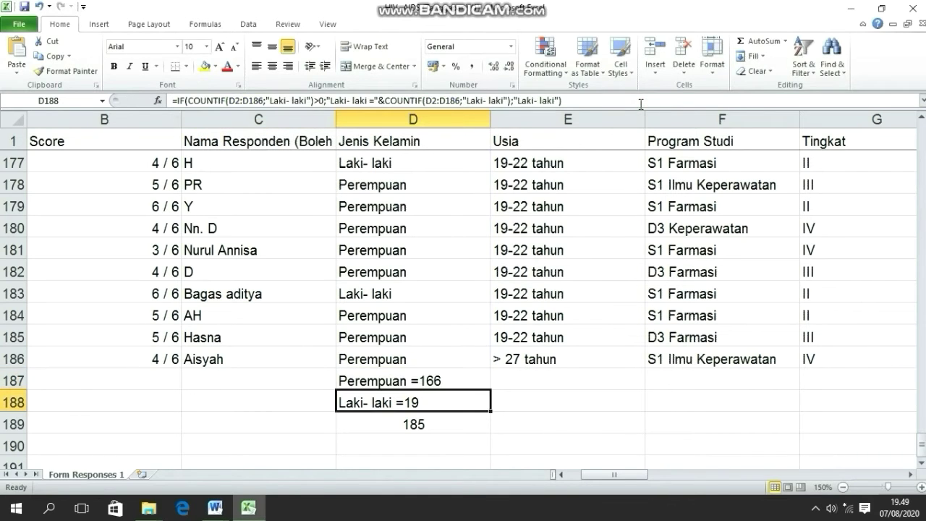
left_click(508, 372)
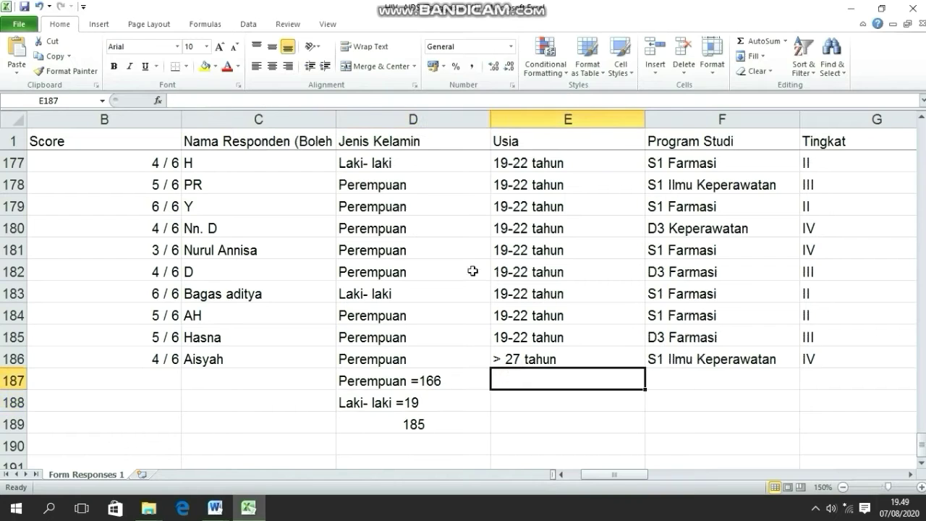
right_click(307, 97)
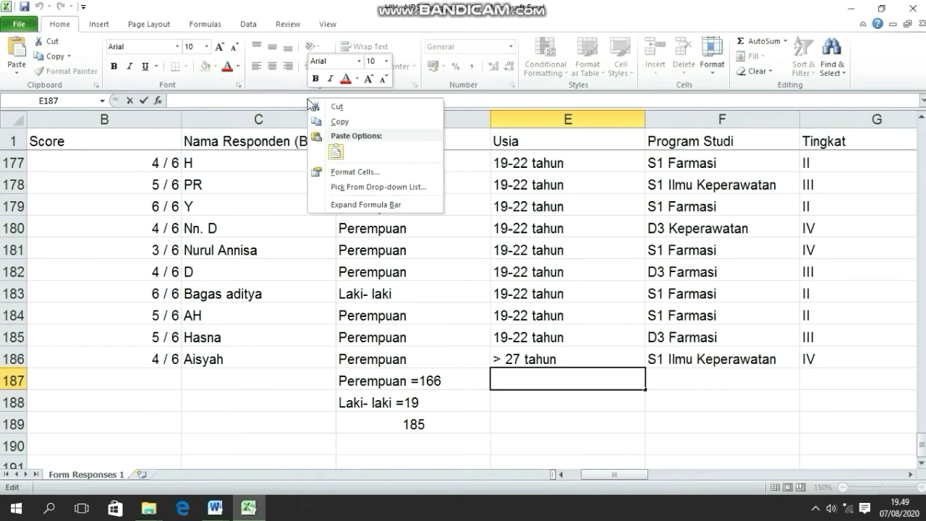
left_click(336, 151)
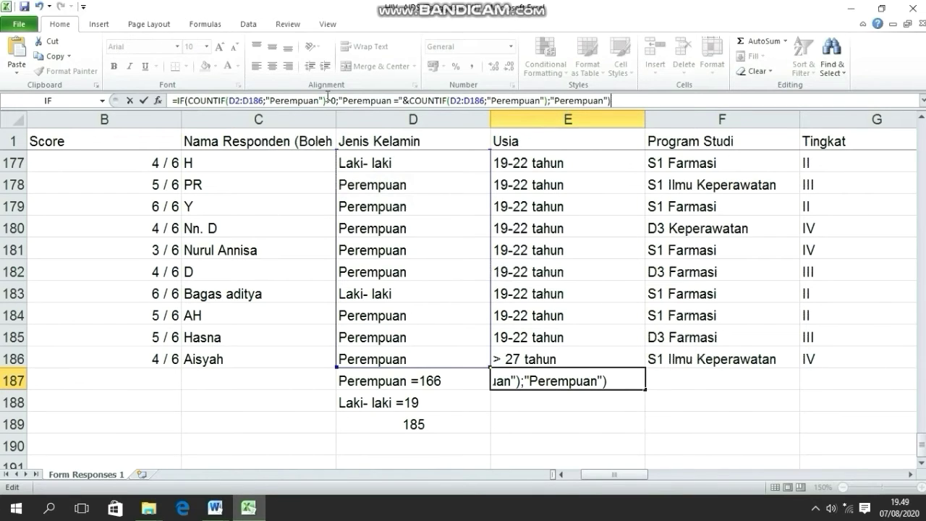
- Change the range of the first COUNTIF in the E187 formula to E2:E186
left_click(234, 100)
key("BackSpace")
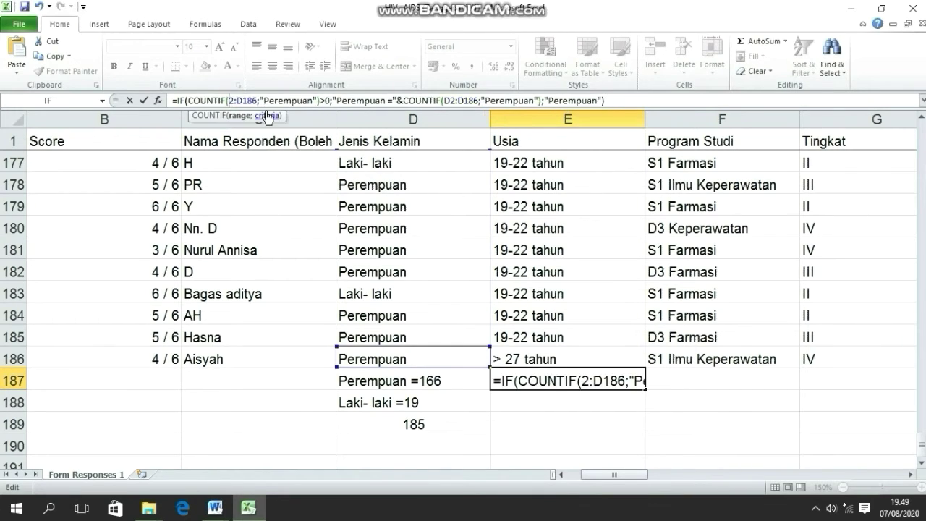
type("E")
left_click(246, 100)
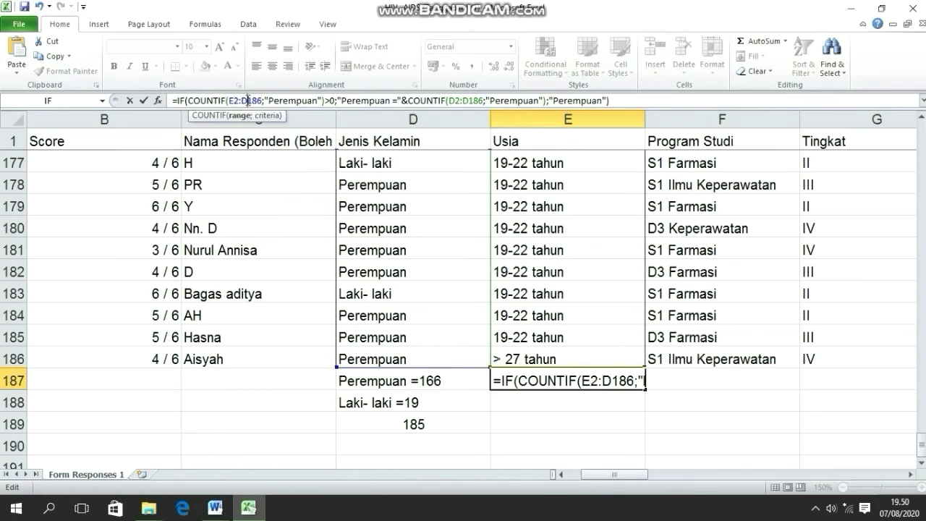
key("BackSpace")
type("E")
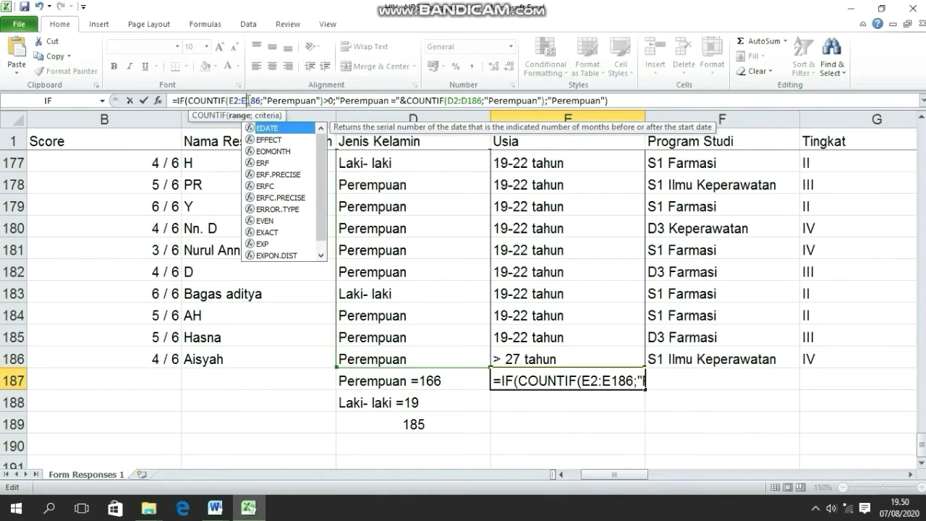
- Change the range of the second COUNTIF in the E187 formula to E2:E186
left_click(453, 101)
key("BackSpace")
type("E")
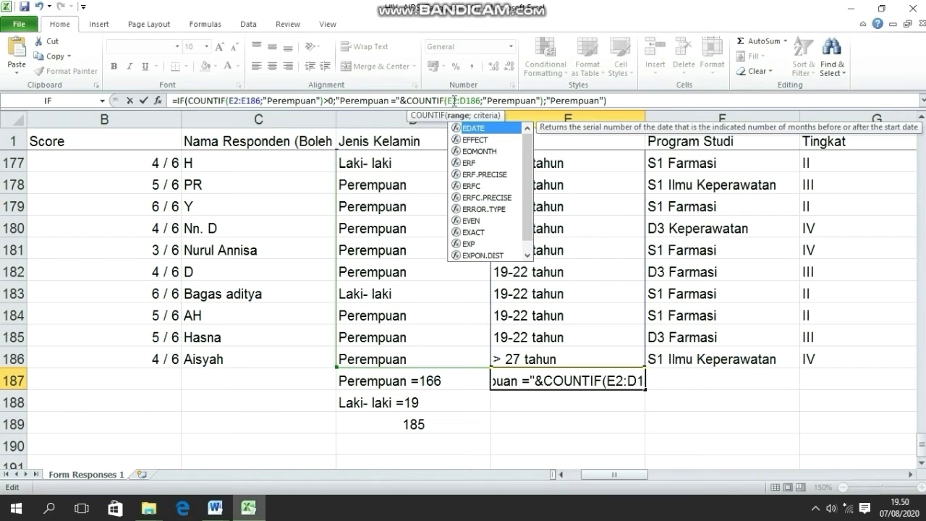
left_click(465, 100)
key("BackSpace")
type("E")
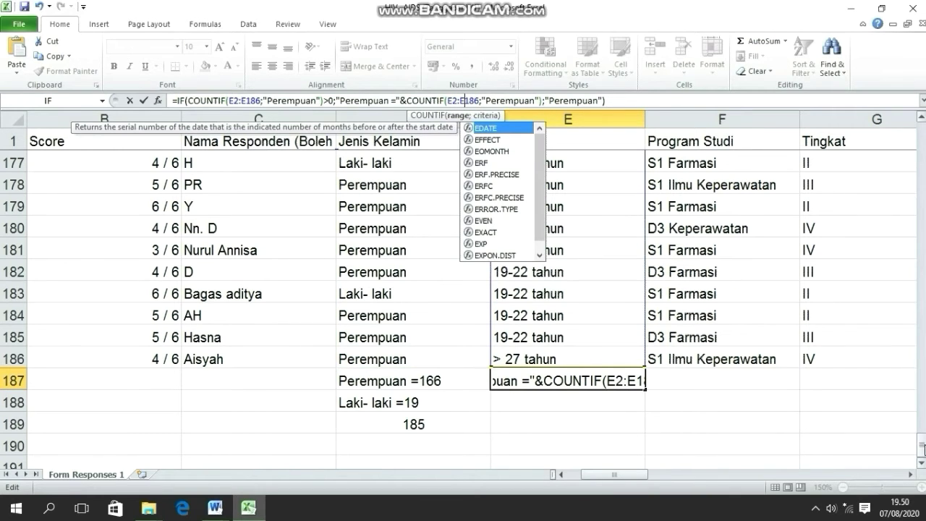
- Replace "Perempuan" with "19-22 tahun" in the condition's criterion and the result label of the E187 formula
left_click_drag(924, 452, 924, 139)
left_click(501, 100)
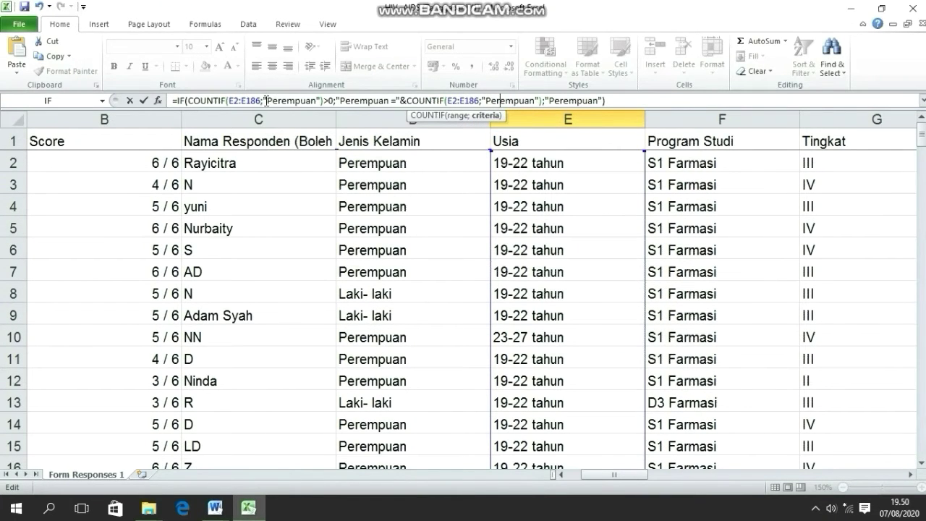
left_click_drag(269, 100, 318, 101)
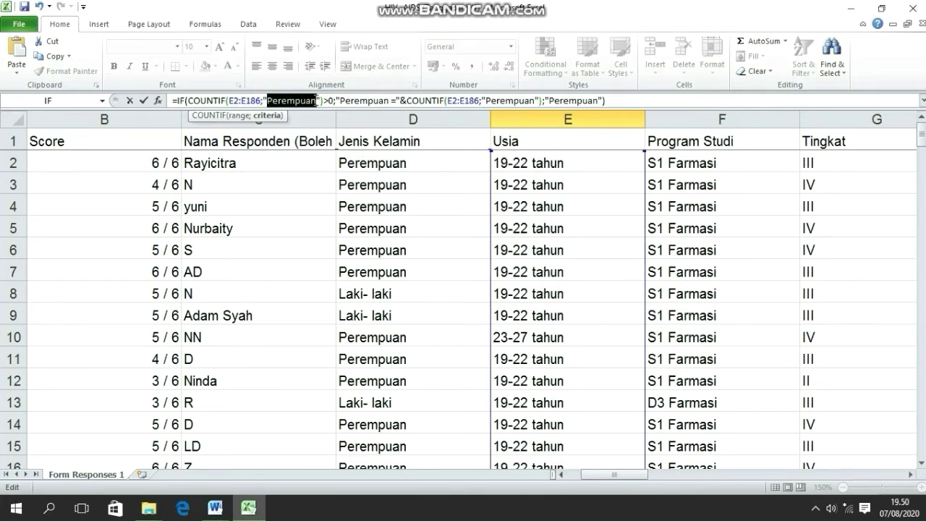
type("19-22")
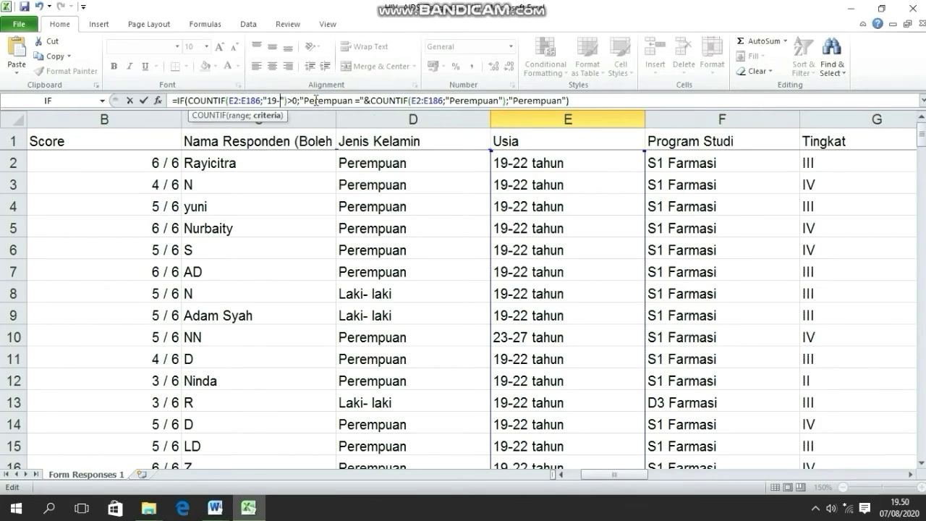
type(" tahun")
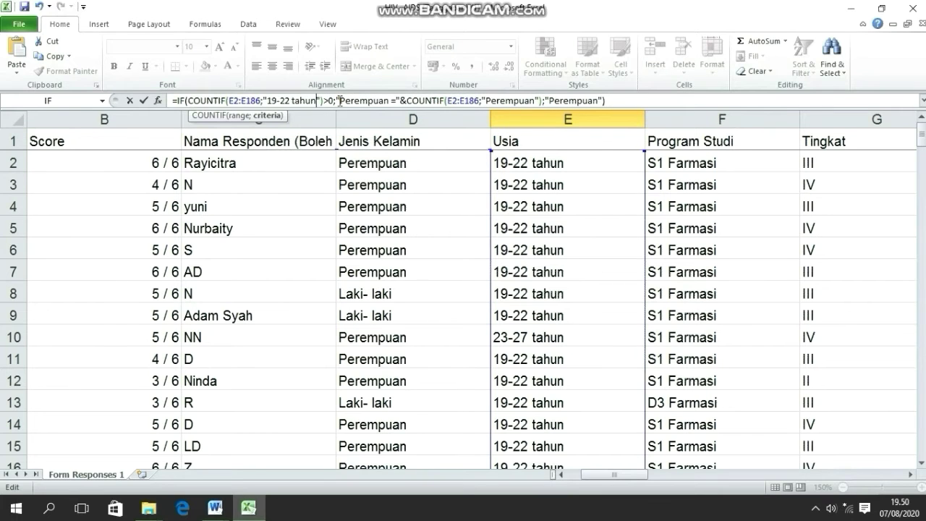
left_click_drag(317, 101, 268, 101)
key("ctrl+c")
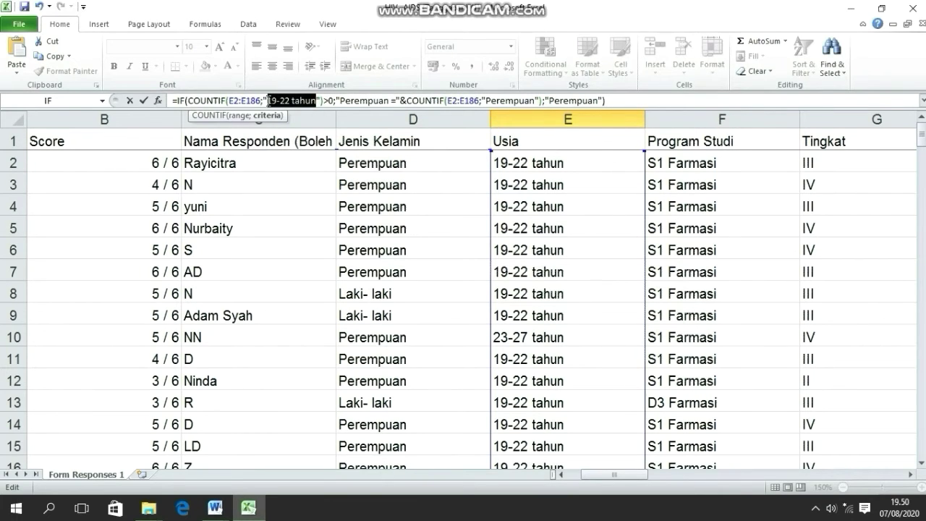
left_click_drag(341, 101, 389, 103)
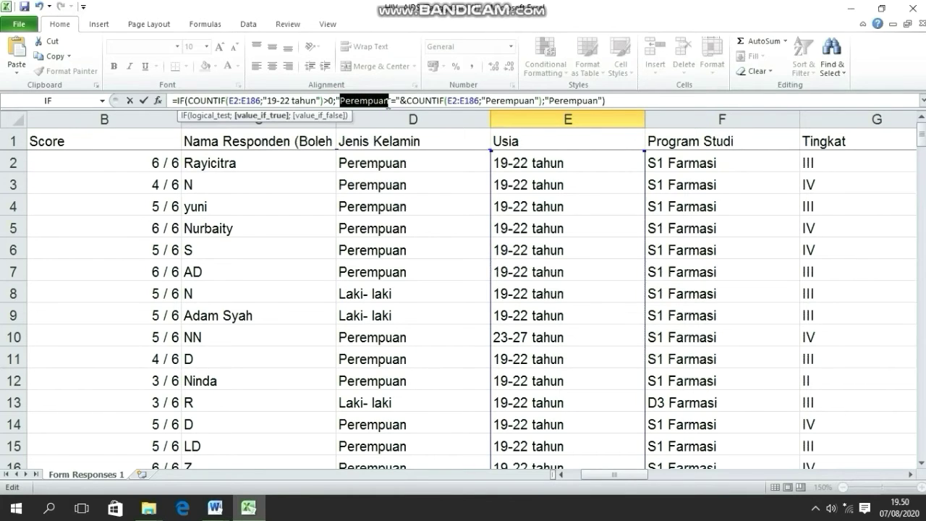
key("ctrl+v")
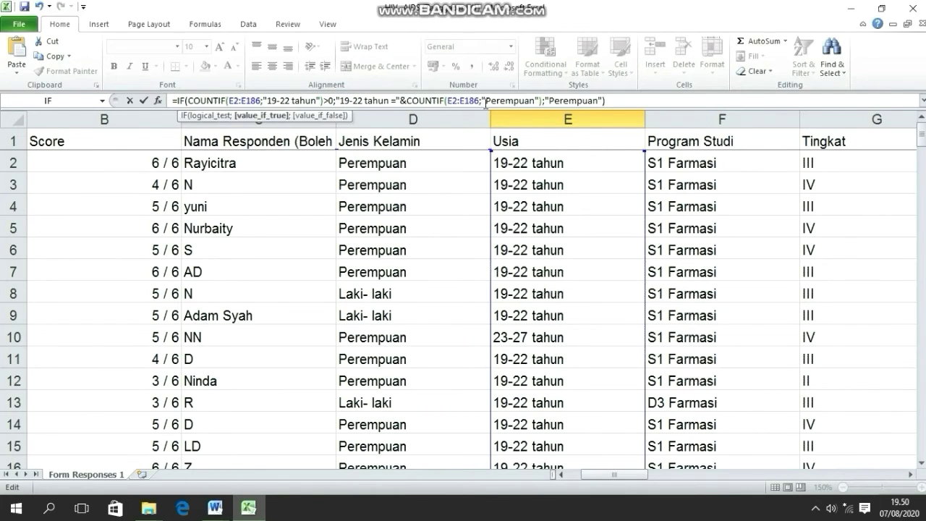
- Replace the second COUNTIF's criterion and the value-if-false text in E187 with "19-22 tahun" and enter the formula
left_click_drag(485, 102, 530, 104)
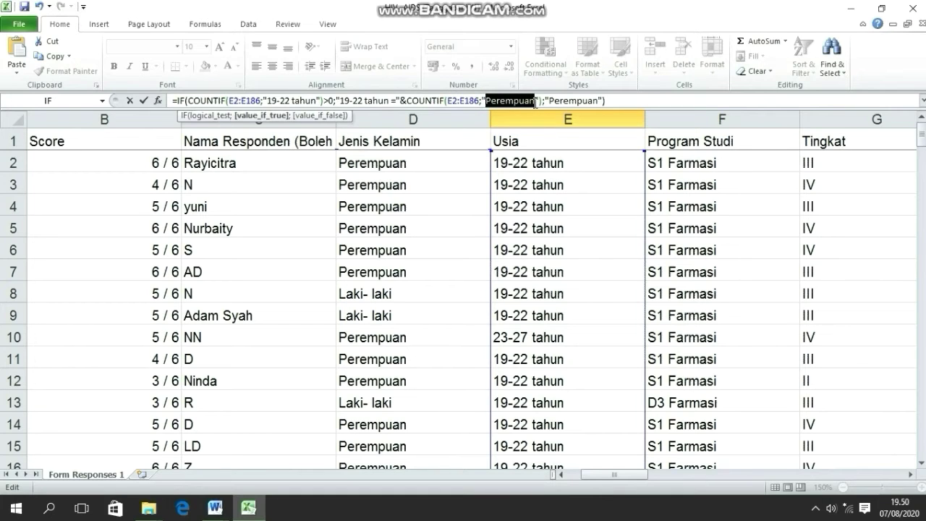
key("ctrl+v")
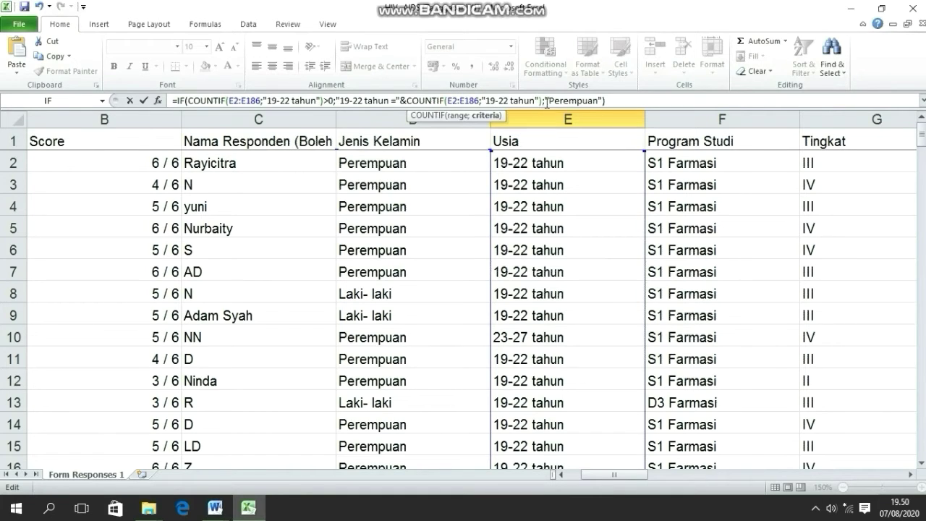
left_click_drag(550, 102, 599, 101)
key("ctrl+v")
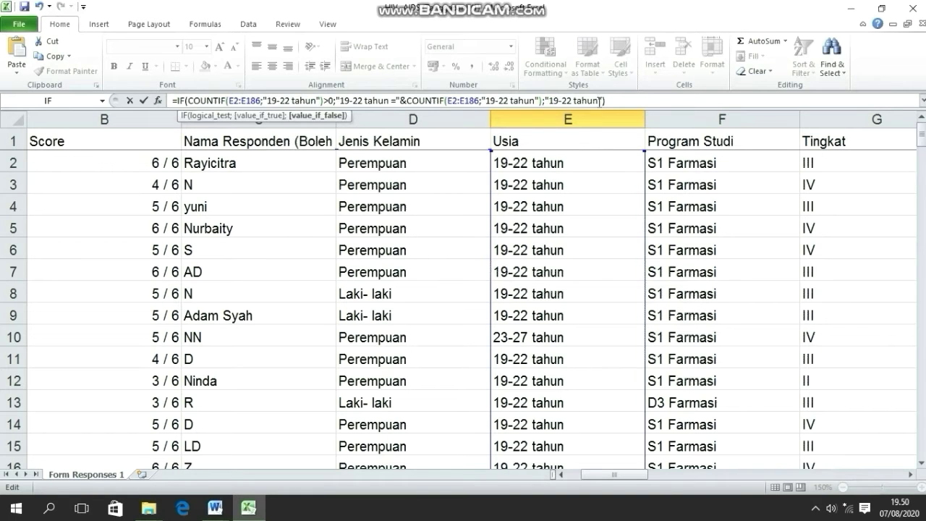
left_click(621, 101)
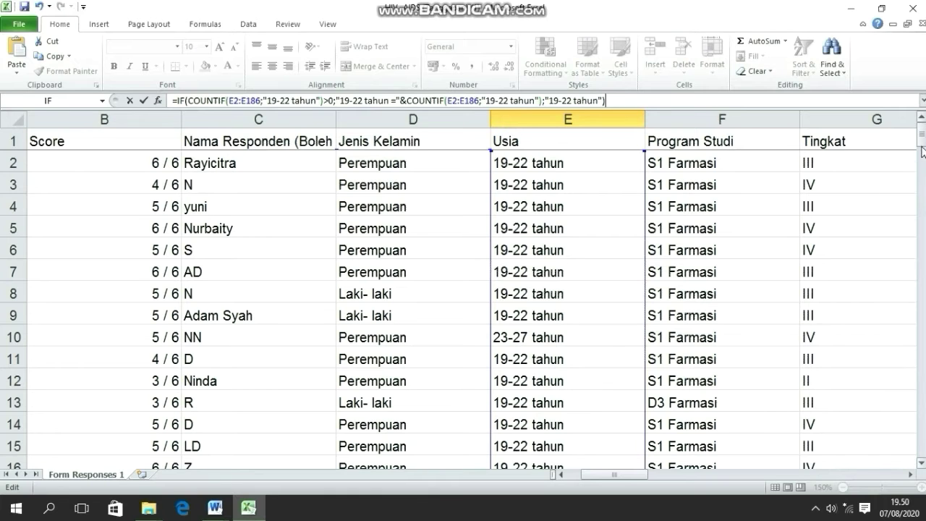
left_click_drag(922, 139, 922, 457)
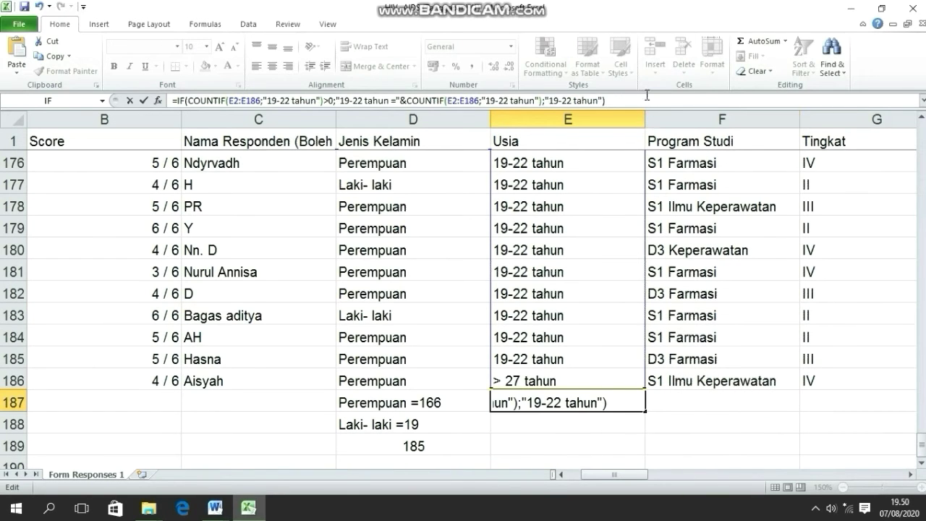
key("Return")
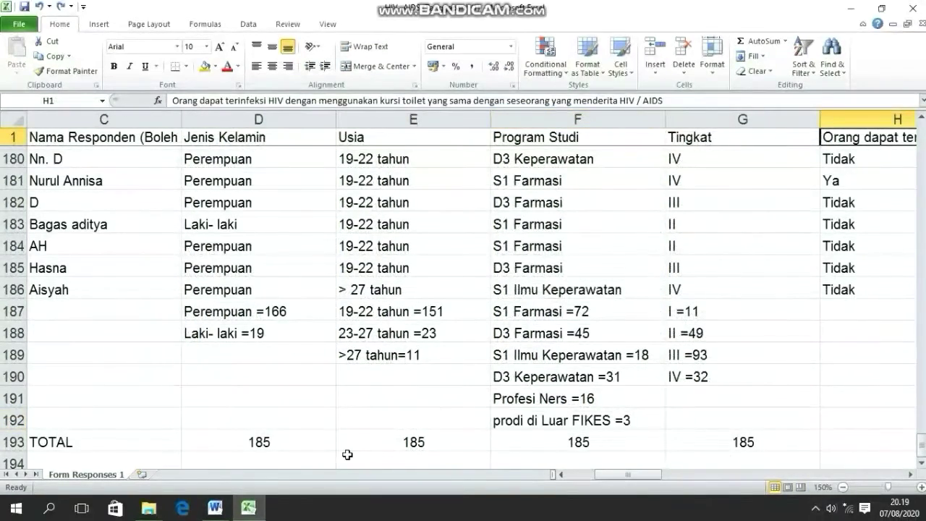
- Fill the TOTAL row from C193 to G193 with orange
left_click_drag(96, 439, 692, 448)
left_click(206, 66)
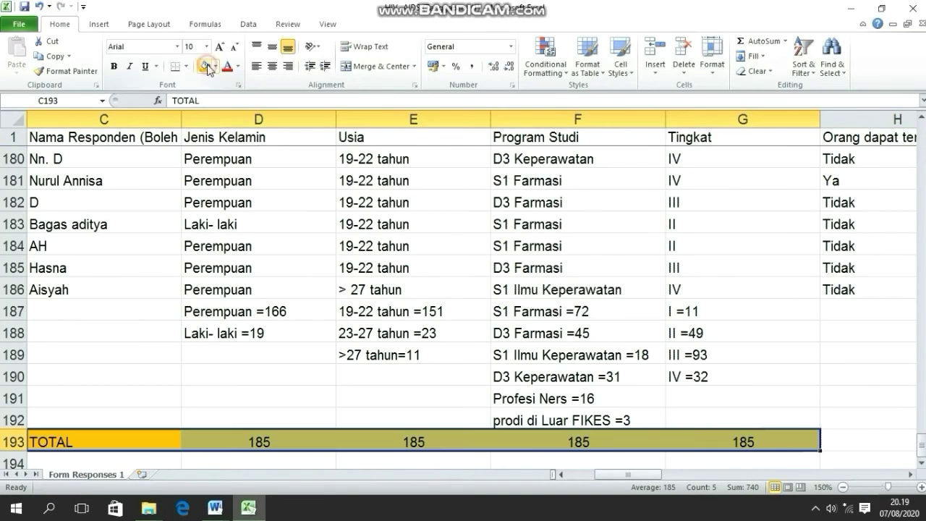
left_click(749, 394)
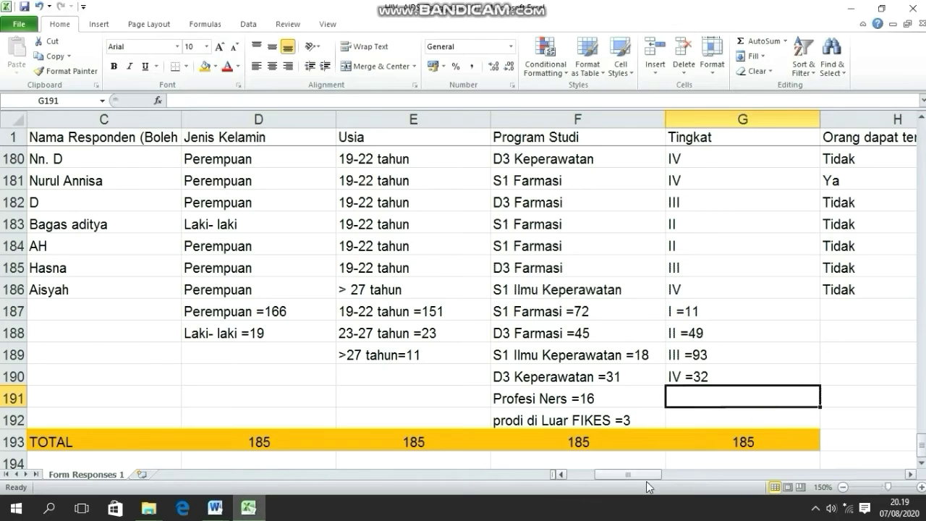
- Wrap the question text in H1 and increase the height of row 1 until the whole question fits
left_click_drag(646, 475, 684, 473)
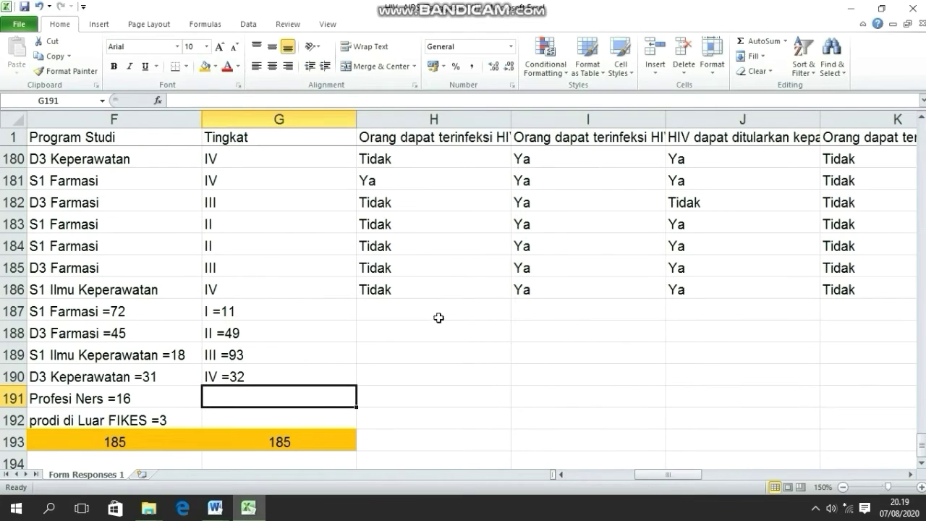
left_click_drag(921, 441, 922, 125)
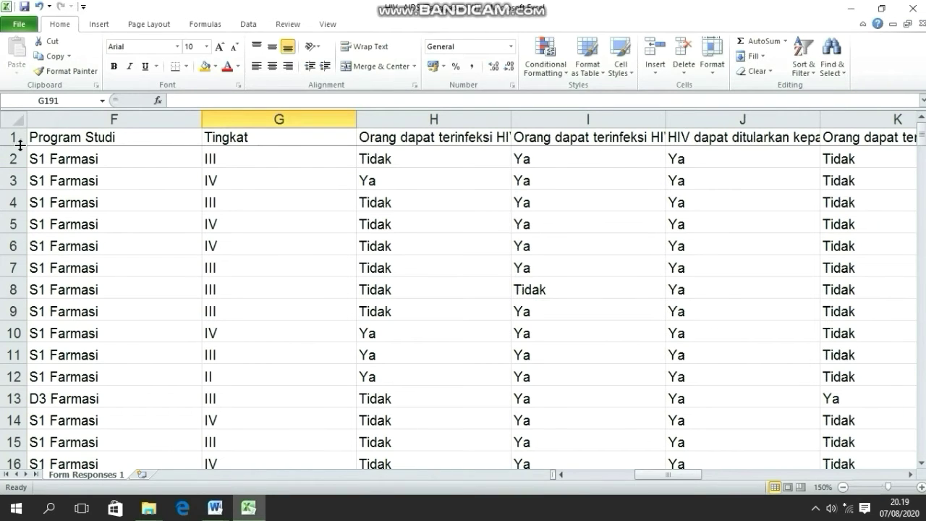
left_click_drag(20, 145, 14, 191)
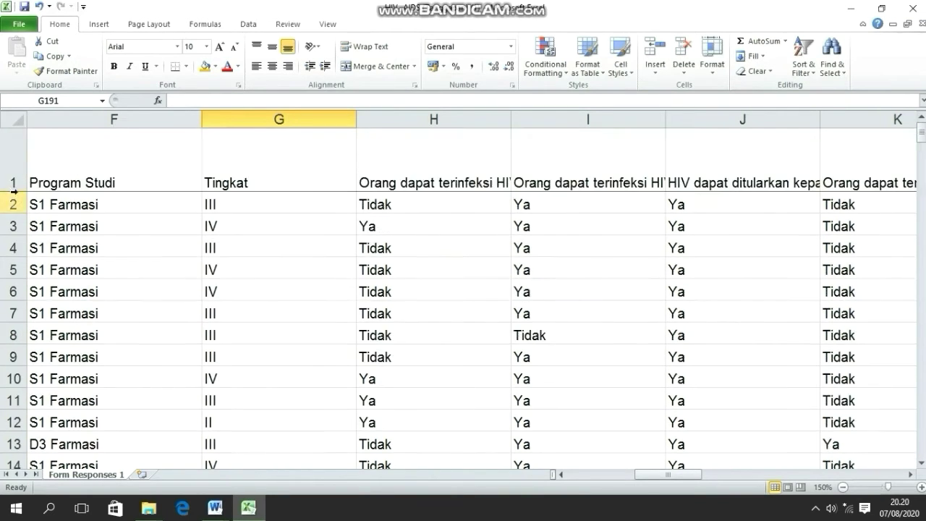
left_click(15, 193)
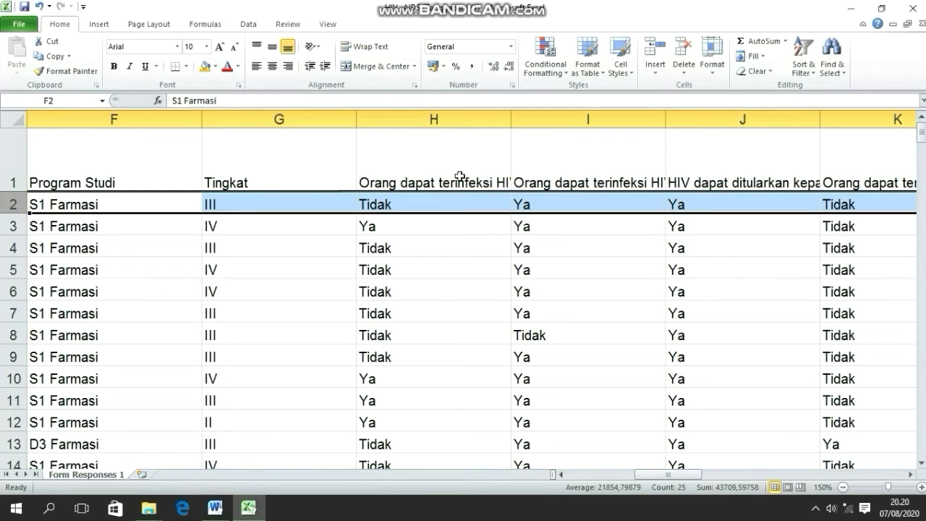
left_click(442, 157)
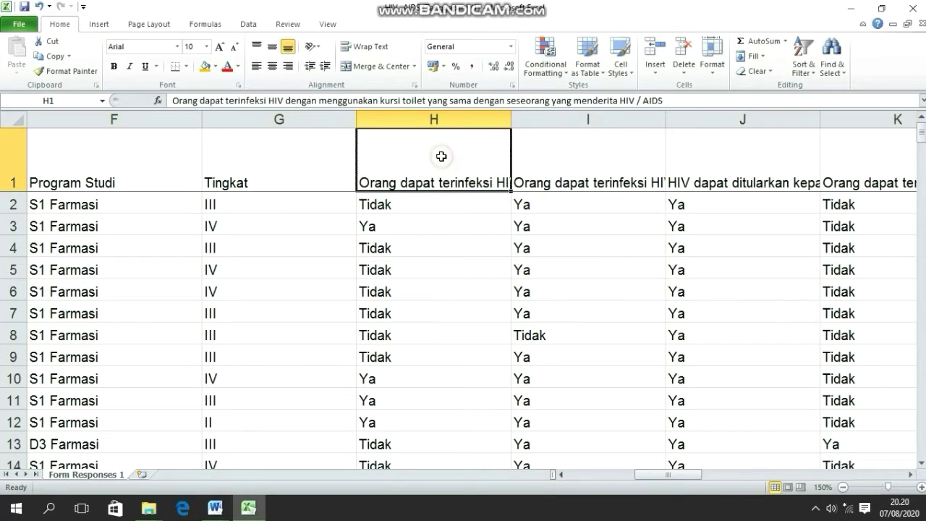
left_click(364, 51)
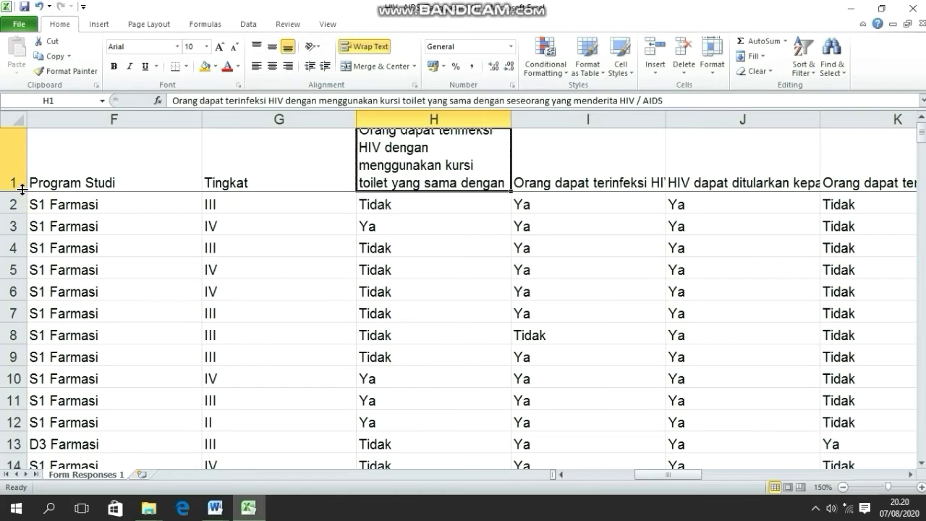
left_click_drag(22, 191, 23, 246)
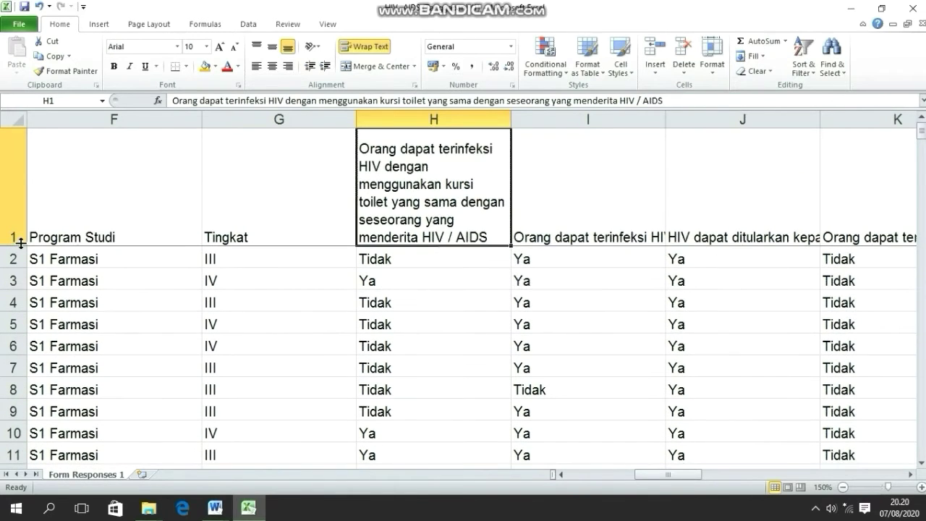
- Wrap the text of the question headers in I1, J1 and K1
left_click(547, 191)
left_click(361, 47)
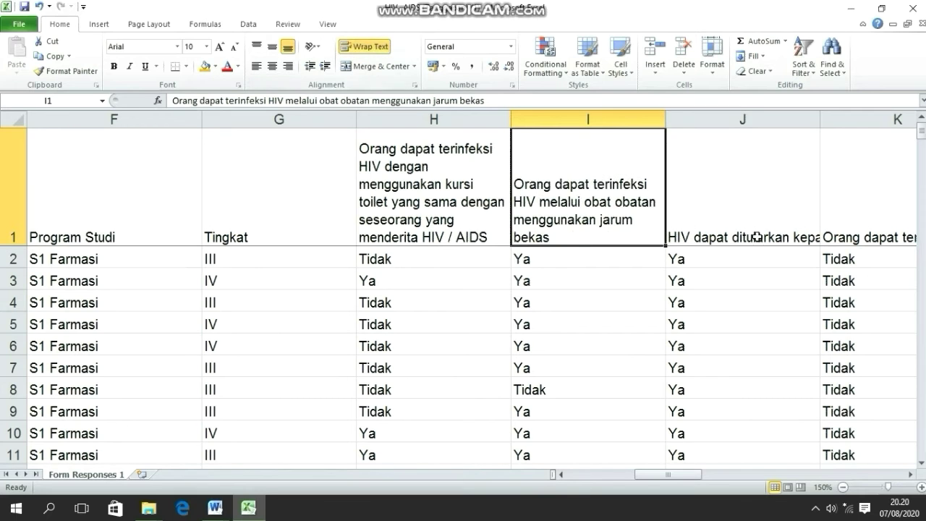
left_click(758, 238)
left_click(360, 44)
key("Right")
left_click(361, 46)
- Wrap the text of the question headers in L1 through Q1 one after another
key("Right")
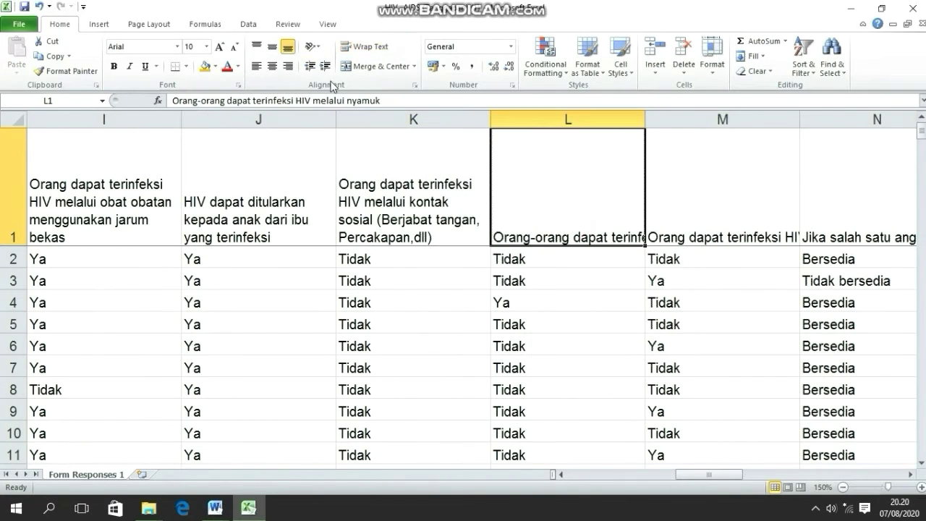
left_click(365, 46)
key("Right")
left_click(368, 47)
key("Right")
left_click(369, 46)
key("Right")
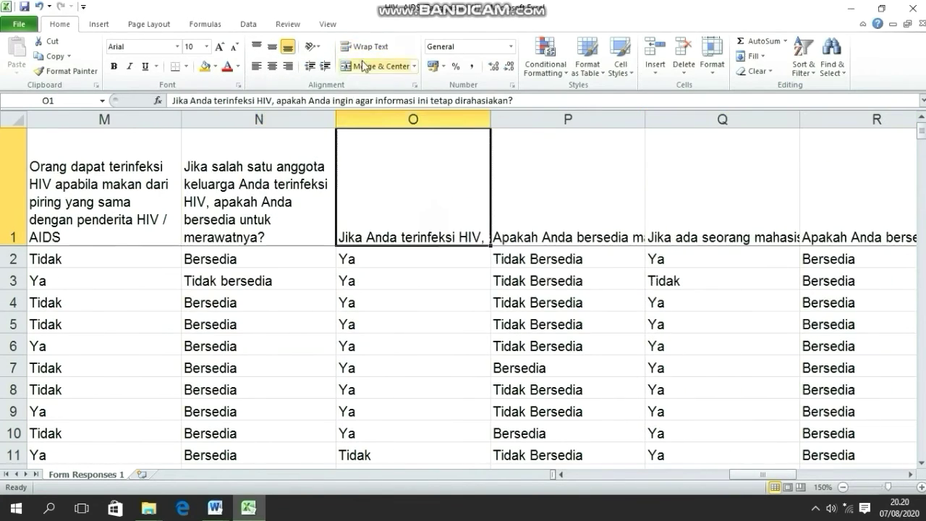
left_click(369, 46)
key("Right")
left_click(369, 46)
key("Right")
left_click(369, 46)
- Wrap the text of the remaining question headers in row 1, from R1 to Y1
left_click(831, 189)
left_click(371, 45)
left_click_drag(774, 475, 656, 475)
left_click(457, 216)
left_click(372, 46)
left_click(568, 195)
left_click(372, 44)
left_click(373, 46)
left_click(434, 184)
left_click(376, 46)
left_click(534, 158)
left_click(377, 46)
left_click(694, 170)
left_click(385, 44)
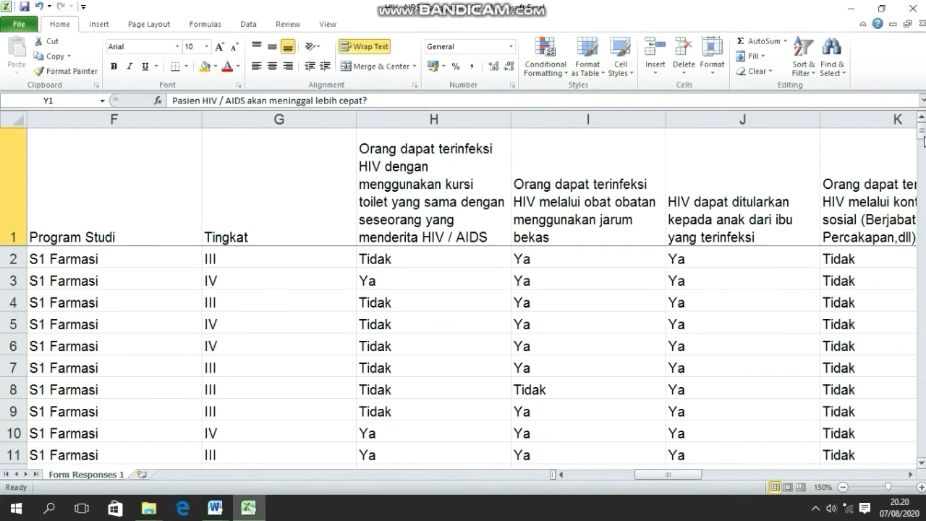
- Copy the full text of the IF/COUNTIF formula in G188 and leave that cell as it is
left_click_drag(921, 133, 923, 467)
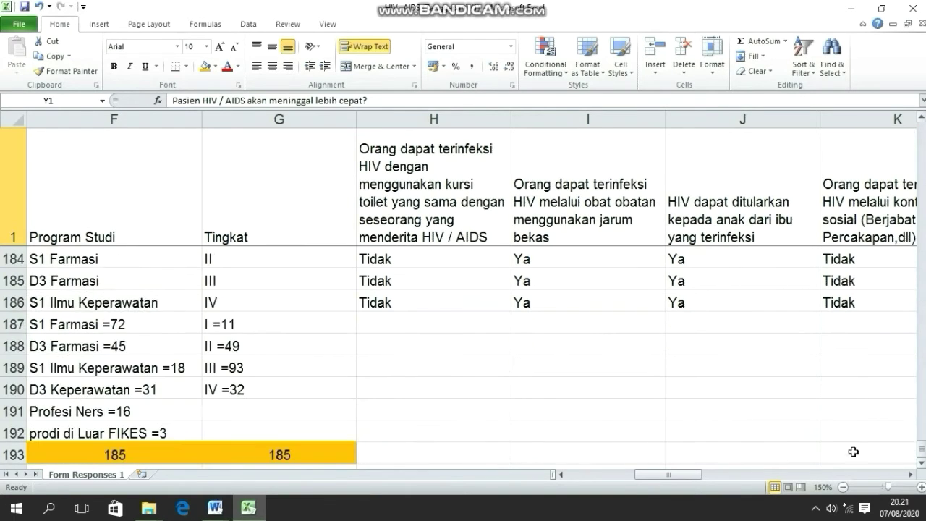
left_click(921, 465)
left_click(921, 465)
left_click(921, 465)
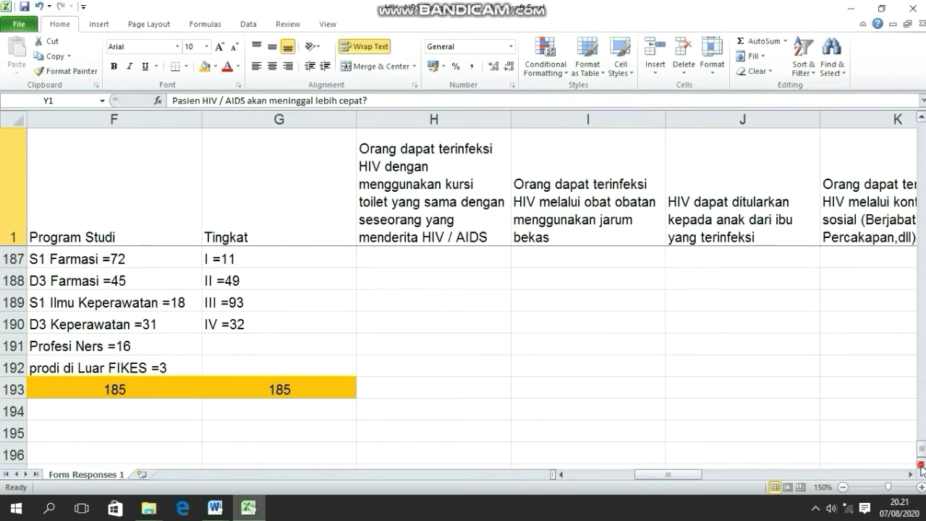
left_click(920, 465)
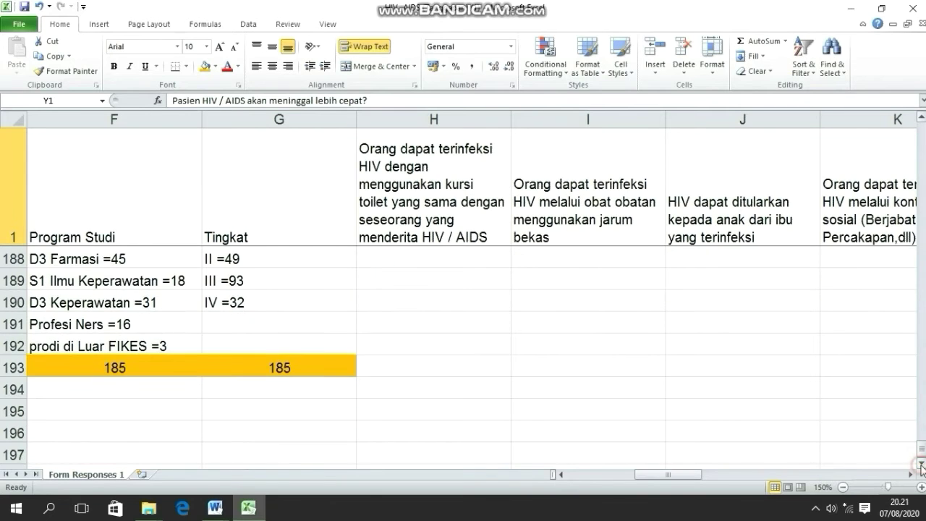
left_click(233, 258)
left_click_drag(448, 105, 174, 99)
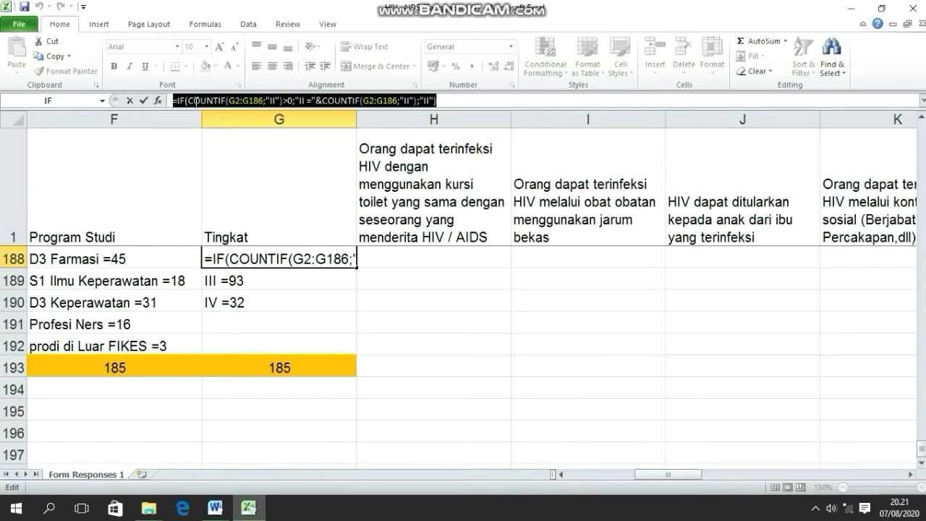
right_click(197, 101)
left_click(206, 125)
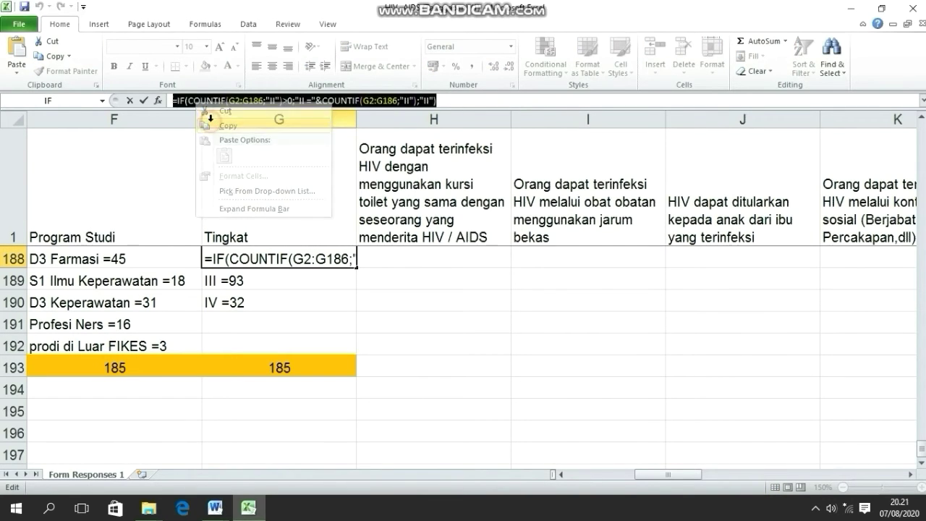
left_click(450, 101)
key("Return")
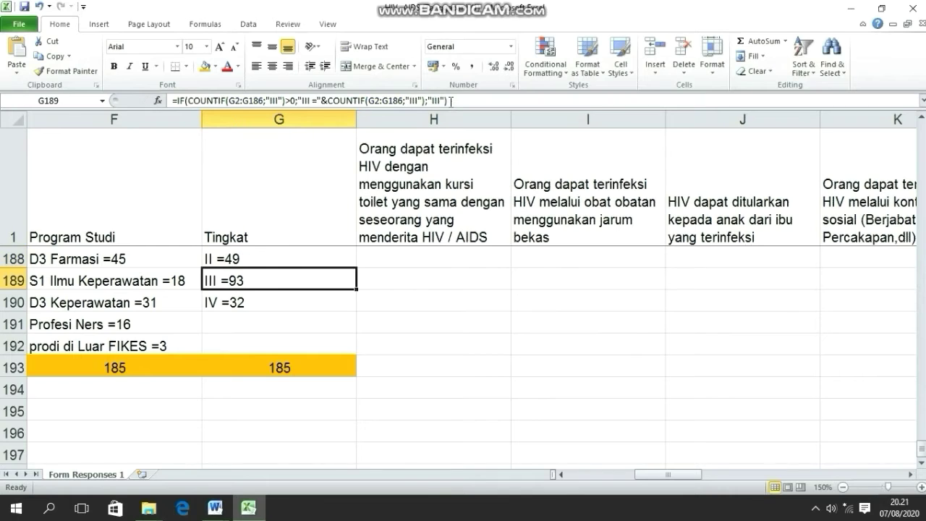
- Paste the copied IF/COUNTIF formula text into H187
left_click(402, 262)
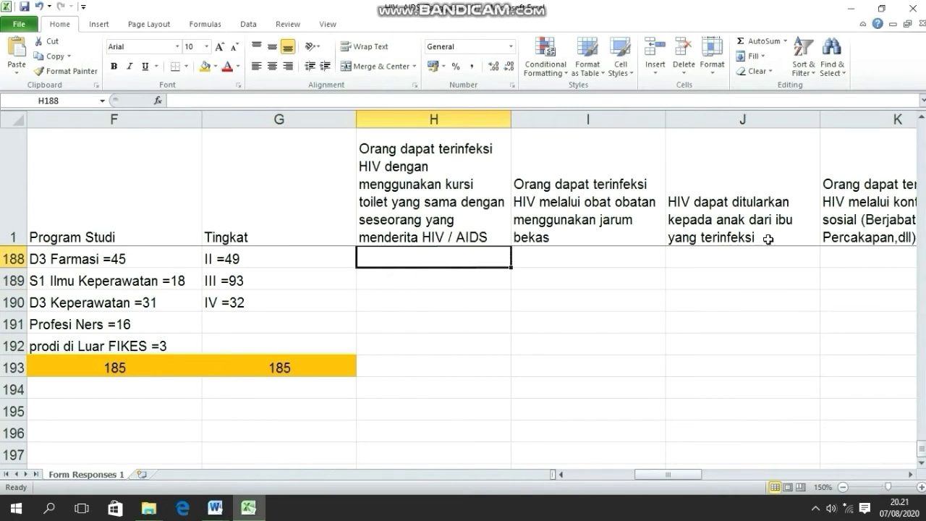
left_click(922, 117)
left_click(921, 118)
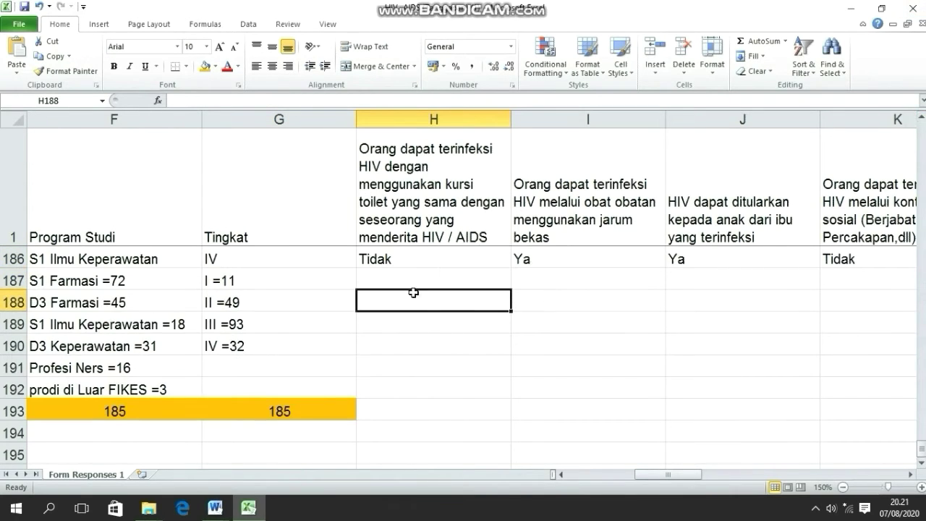
left_click(389, 282)
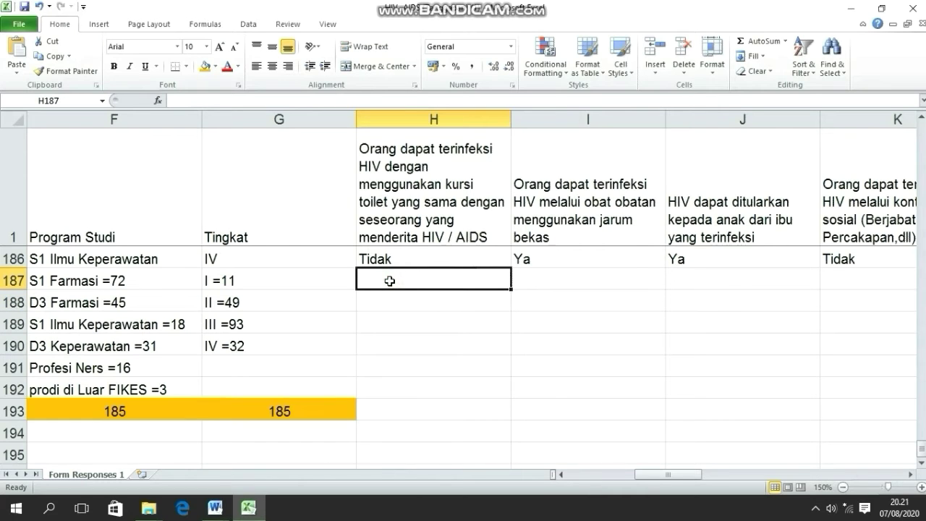
right_click(192, 101)
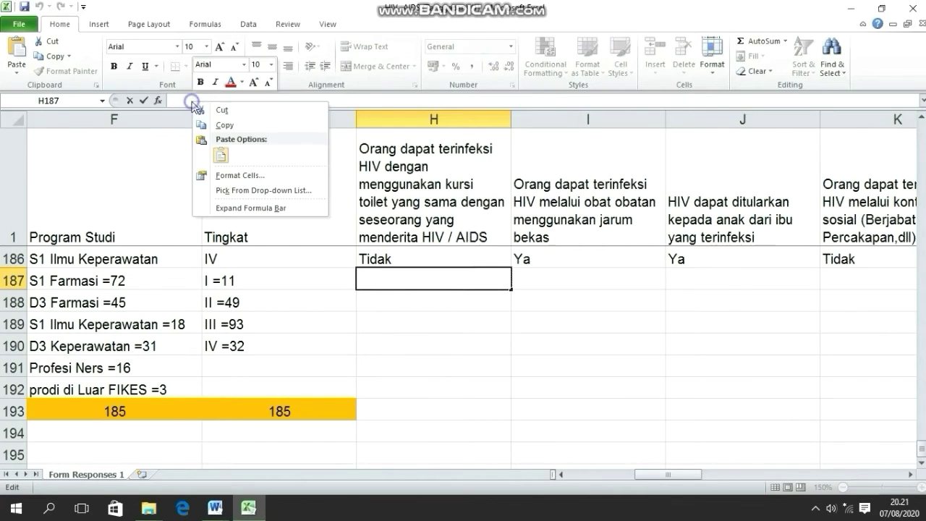
left_click(221, 155)
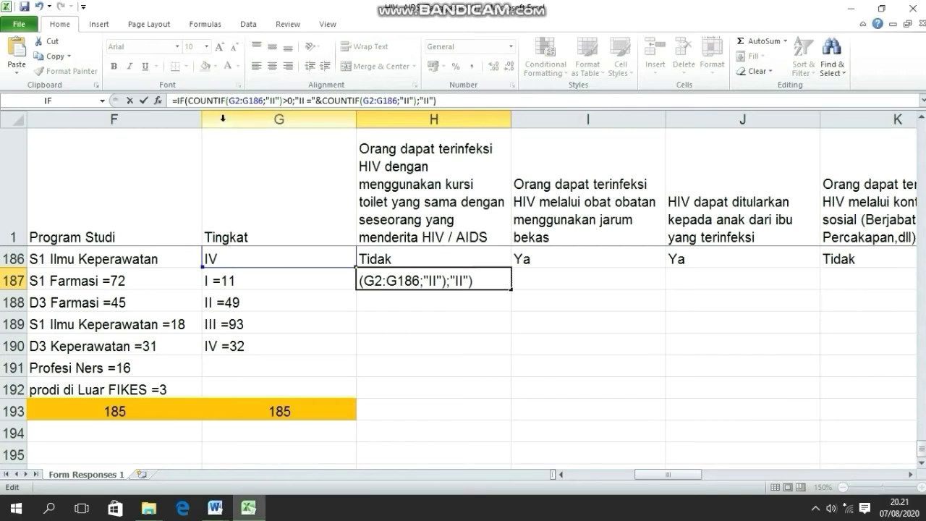
- Change the range of the first COUNTIF in the H187 formula to H2:H186
left_click(232, 101)
key("BackSpace")
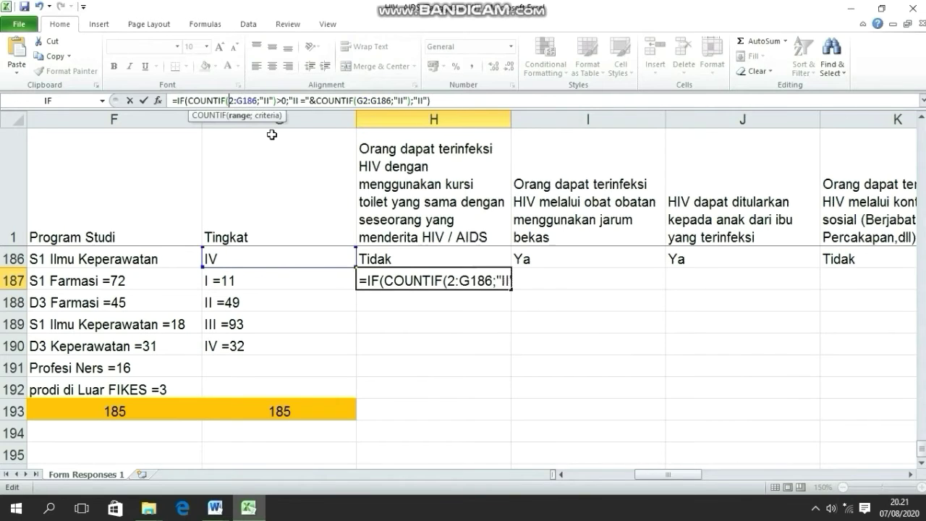
type("h")
key("BackSpace")
type("H")
key("Right")
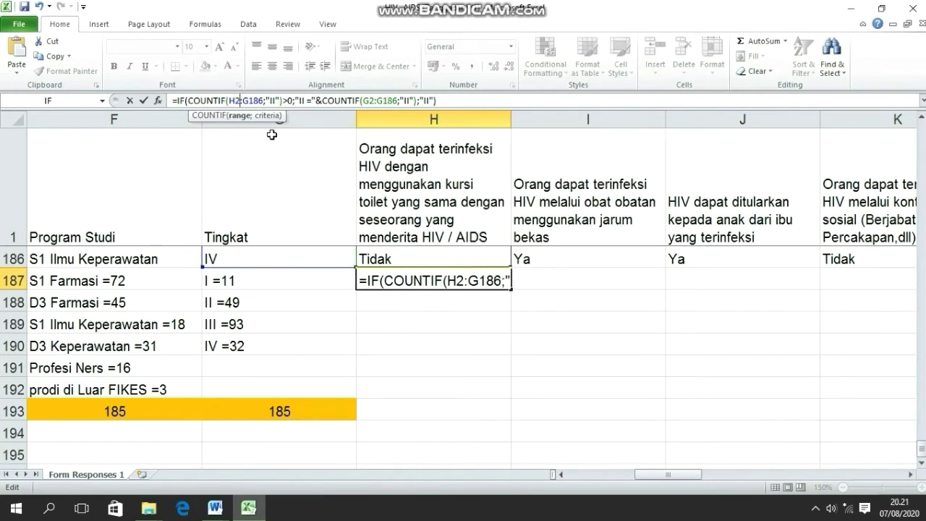
key("BackSpace")
type("H")
key("Right")
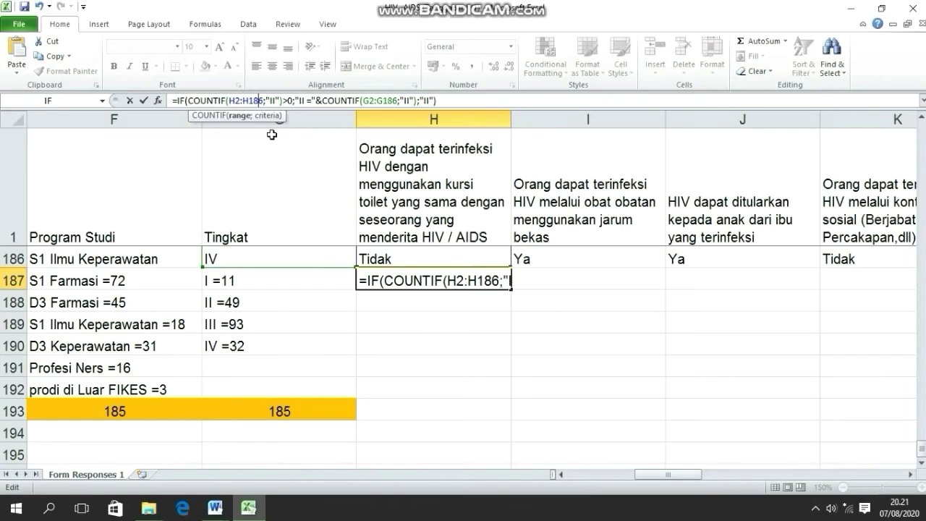
- Change the range of the second COUNTIF in the H187 formula to H2:H186
key("Right")
key("Right")
key("Right")
key("Right")
key("Right")
key("Right")
key("Right")
key("Right")
key("Right")
key("Right")
key("Right")
key("Right")
key("Right")
key("Right")
key("Right")
key("Right")
key("Right")
key("Right")
key("Right")
key("Right")
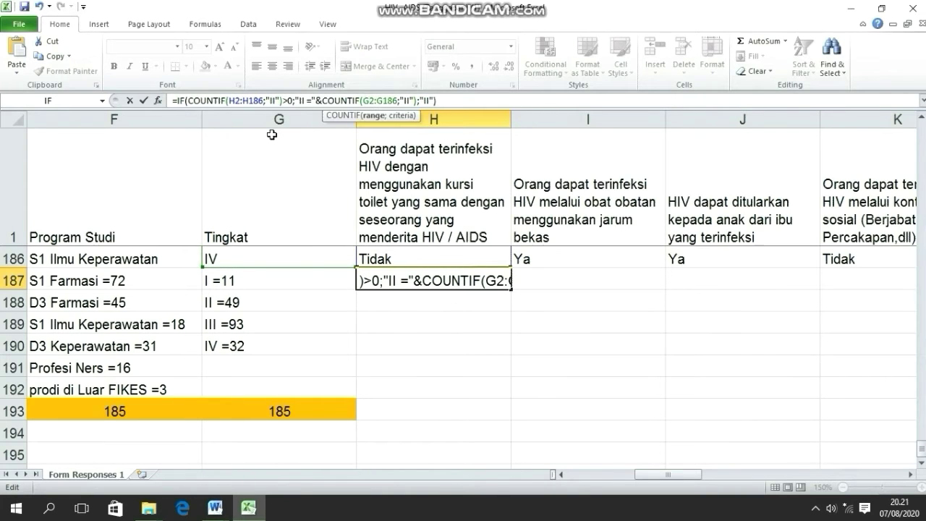
key("BackSpace")
type("H")
key("Right")
key("Right")
key("Right")
key("BackSpace")
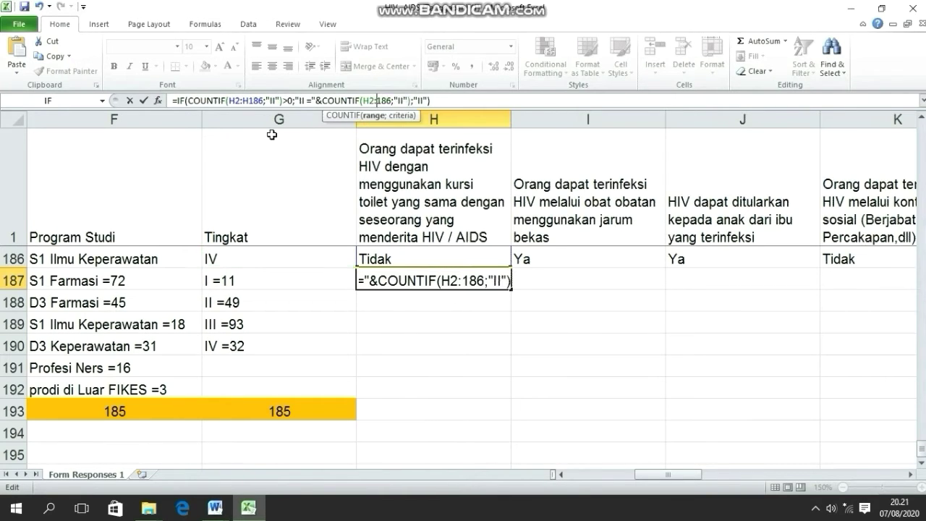
type("H")
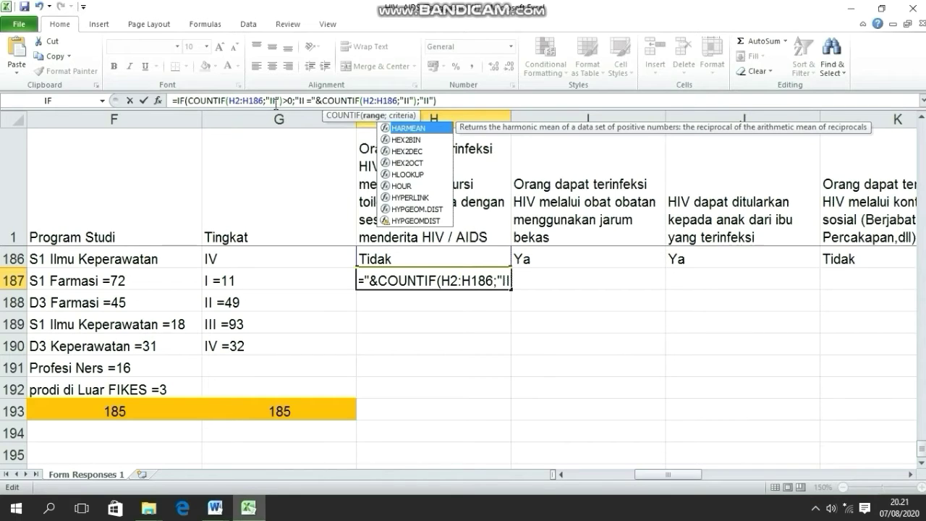
- Replace "II" with "Ya" in the condition's criterion and the result label of the H187 formula
left_click(277, 101)
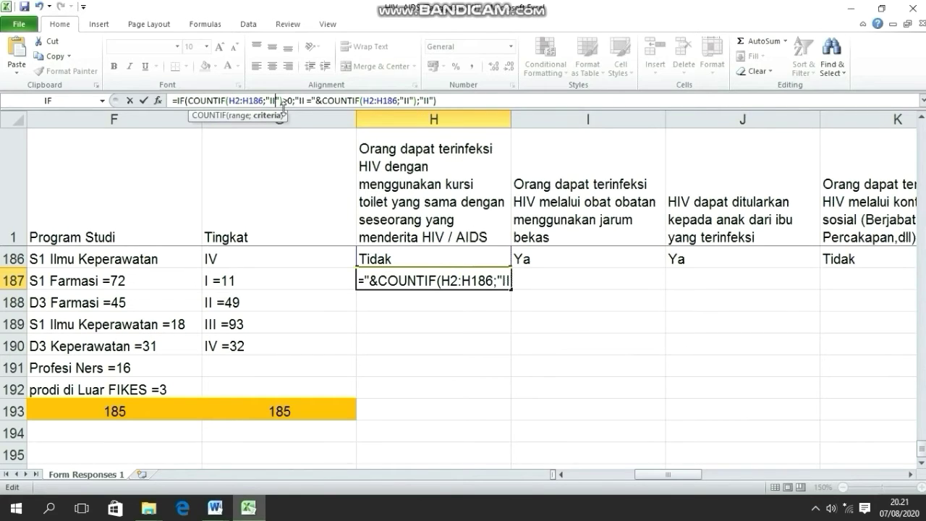
key("BackSpace")
key("BackSpace")
type("Ya")
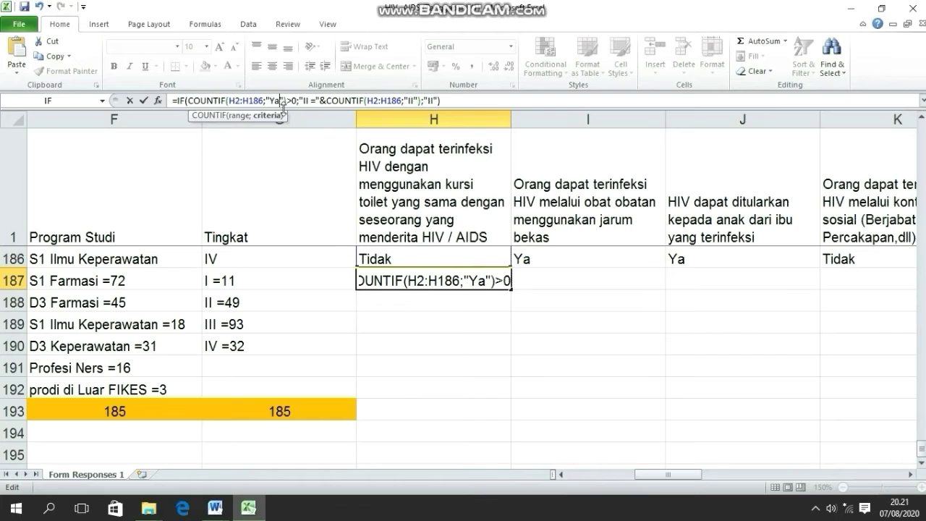
key("Right")
key("Right")
key("Right")
key("Right")
key("Right")
key("Right")
key("Right")
key("Right")
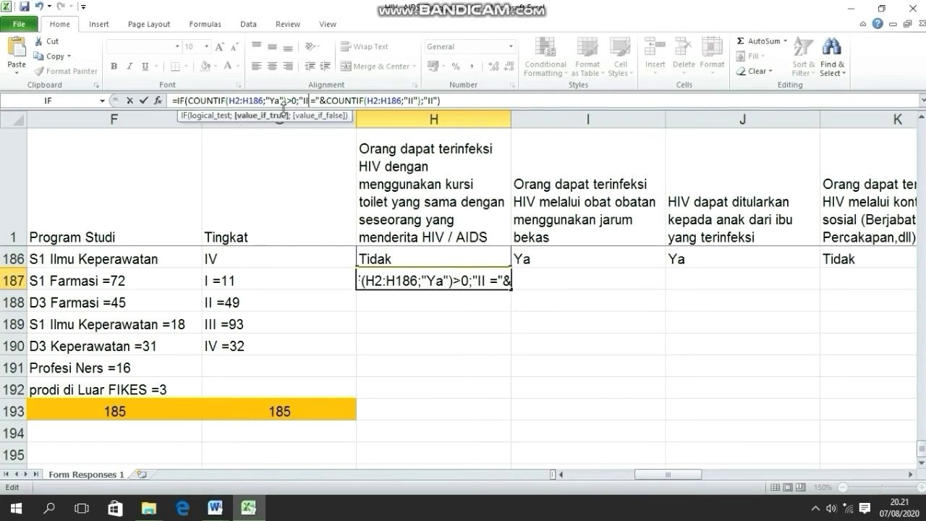
key("BackSpace")
key("BackSpace")
type("Ya")
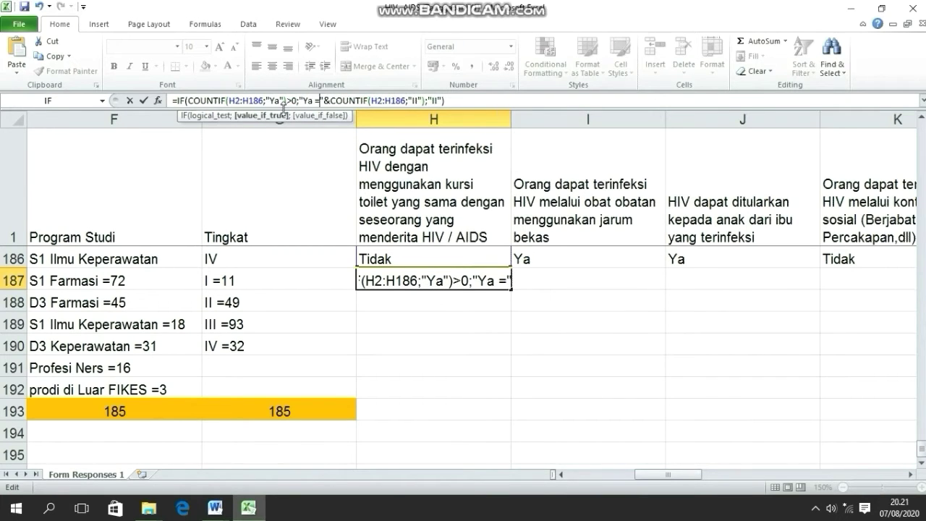
- Replace the second COUNTIF's criterion and the value-if-false text in the H187 formula with "Ya"
key("Right")
key("Right")
key("Right")
key("Right")
key("Right")
key("Right")
key("Right")
key("Right")
key("Right")
key("Right")
key("Right")
key("Right")
key("Right")
key("Right")
key("Right")
key("Right")
key("Right")
key("Right")
key("Right")
key("Right")
key("BackSpace")
key("BackSpace")
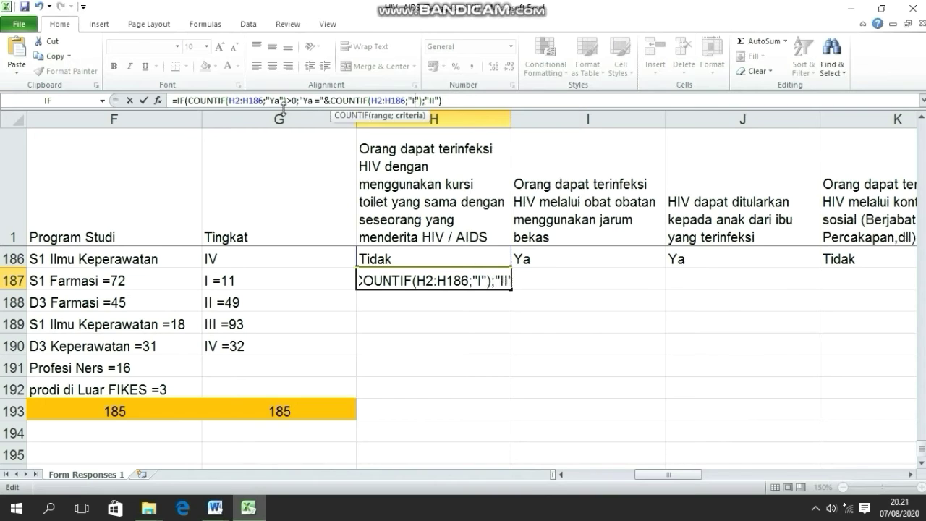
type("Ya")
key("Right")
key("Right")
key("Right")
key("Right")
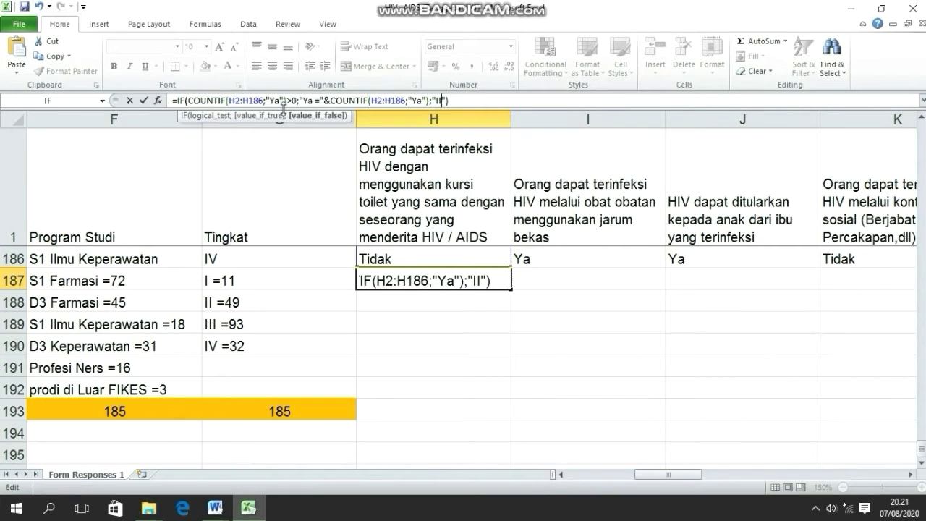
key("BackSpace")
key("BackSpace")
type("Ya")
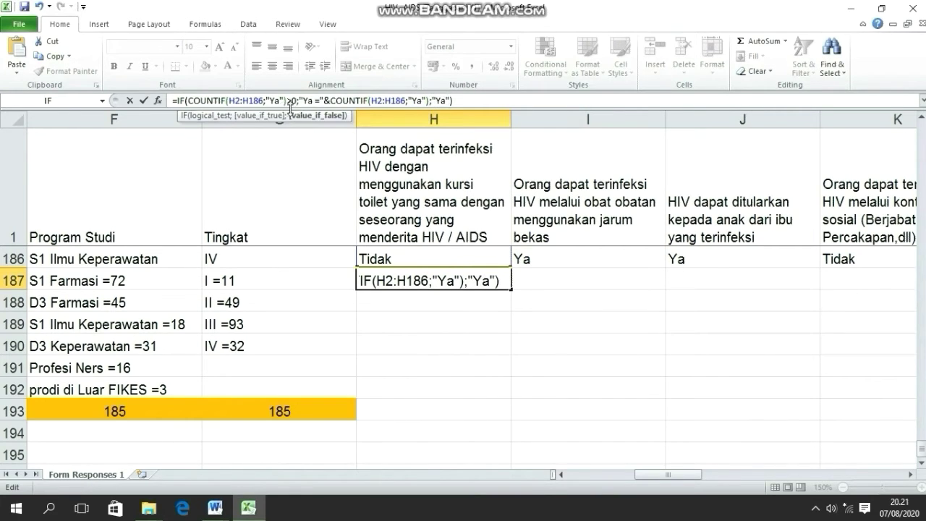
- Confirm the H187 formula and copy its full text into cell H188
key("Return")
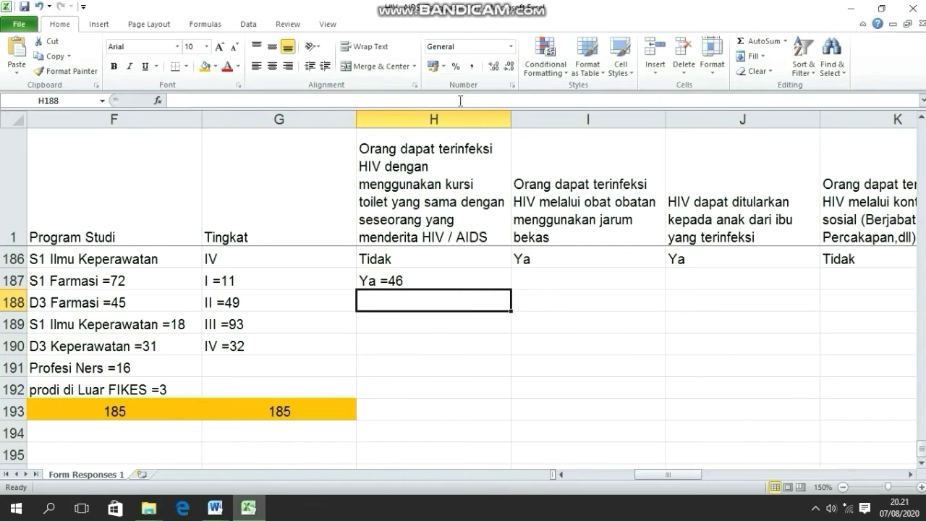
left_click(370, 282)
left_click_drag(463, 101, 229, 86)
key("ctrl+c")
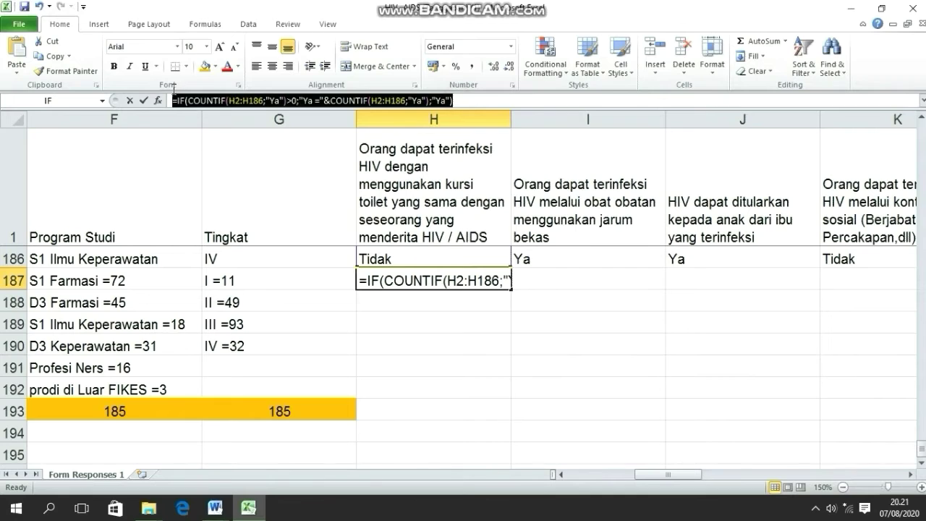
left_click(220, 100)
left_click(463, 100)
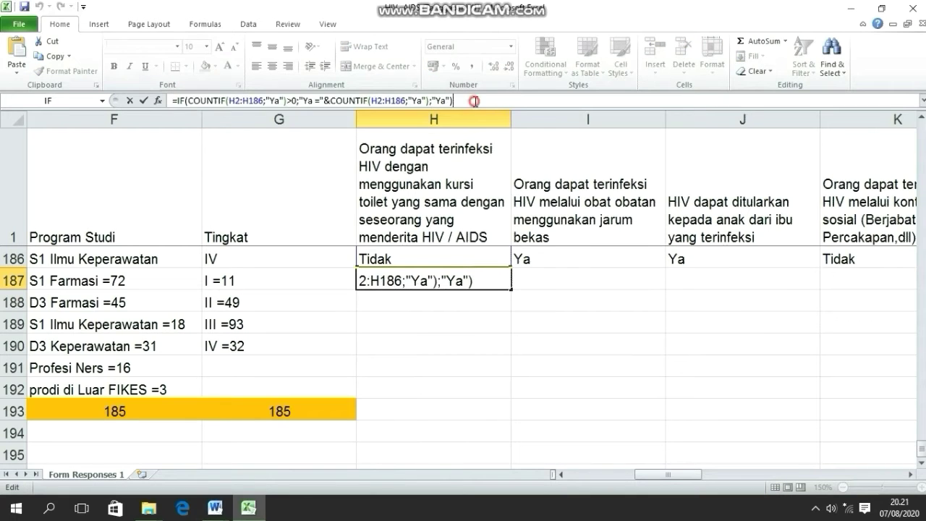
key("Return")
left_click(461, 101)
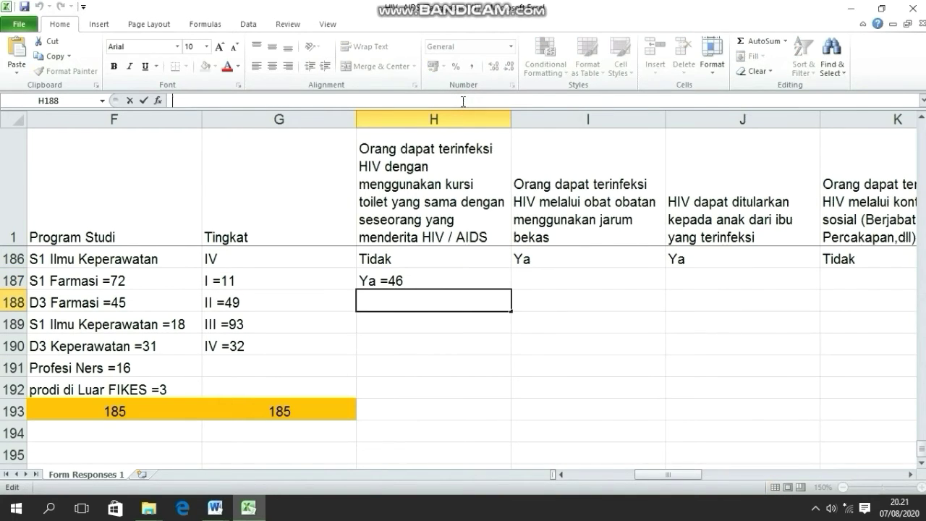
key("ctrl+v")
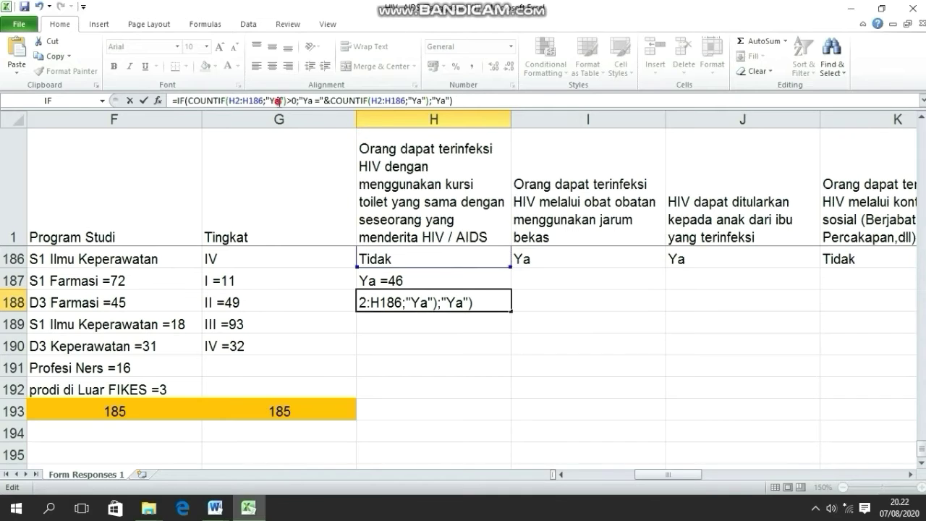
- Replace "Ya" with "Tidak" in the condition's criterion and the result label of the H188 formula
left_click(281, 100)
key("BackSpace")
key("BackSpace")
type("Ti")
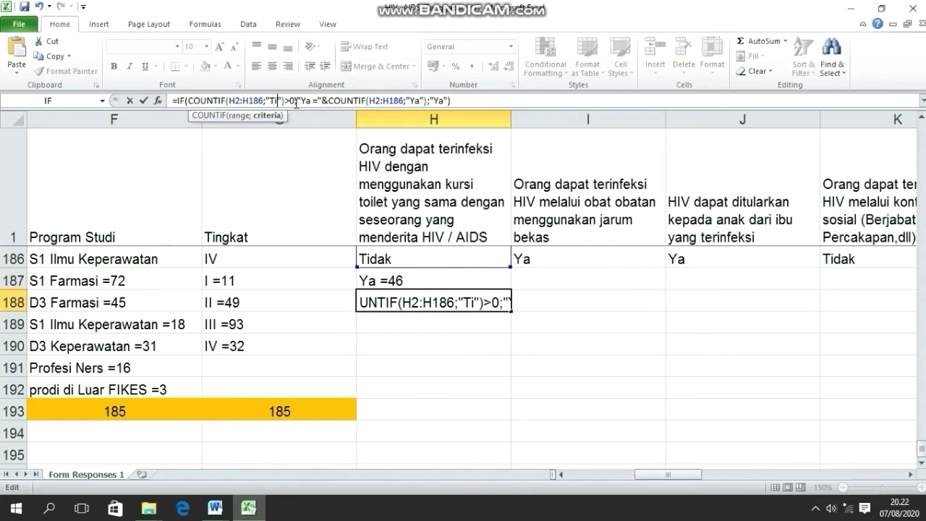
type("dak")
left_click(325, 101)
key("BackSpace")
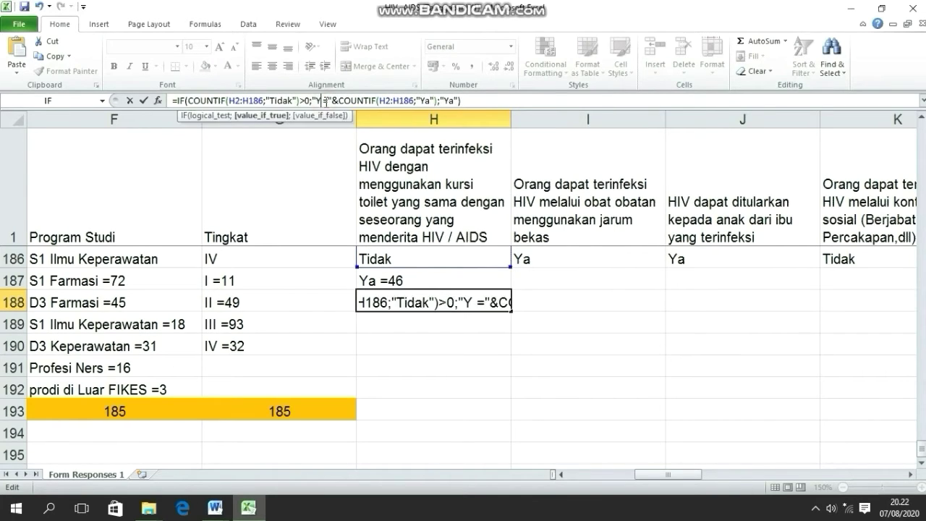
key("BackSpace")
type("Ti")
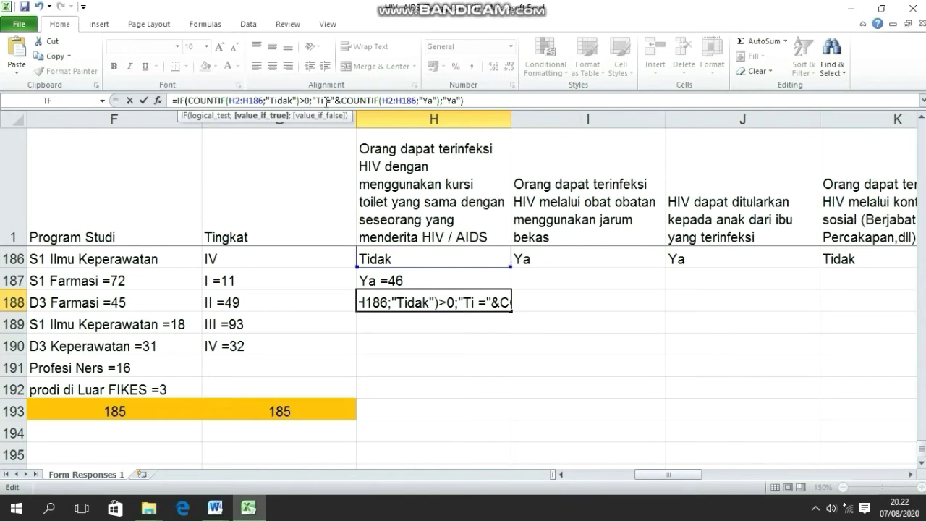
type("dak")
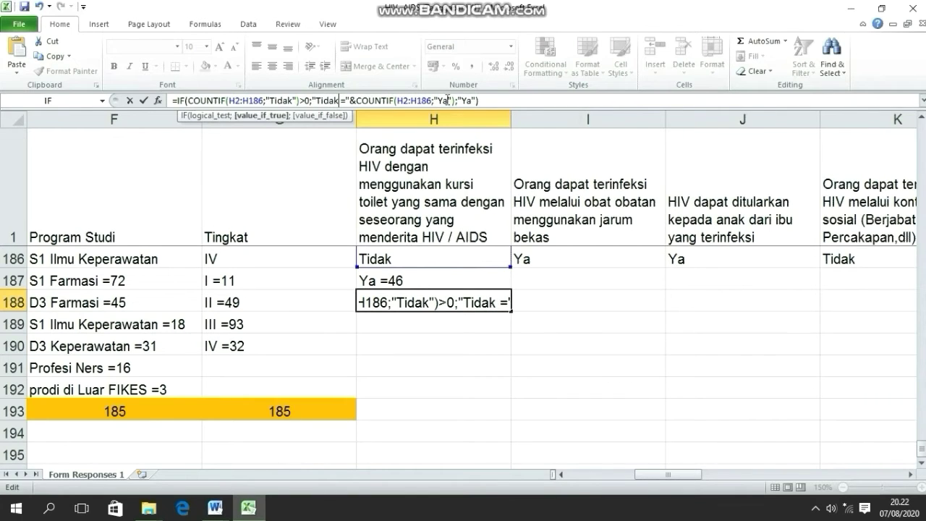
- Replace the second COUNTIF's criterion and the value-if-false text in the H188 formula with "Tidak"
left_click(448, 101)
key("BackSpace")
key("BackSpace")
type("Tidak")
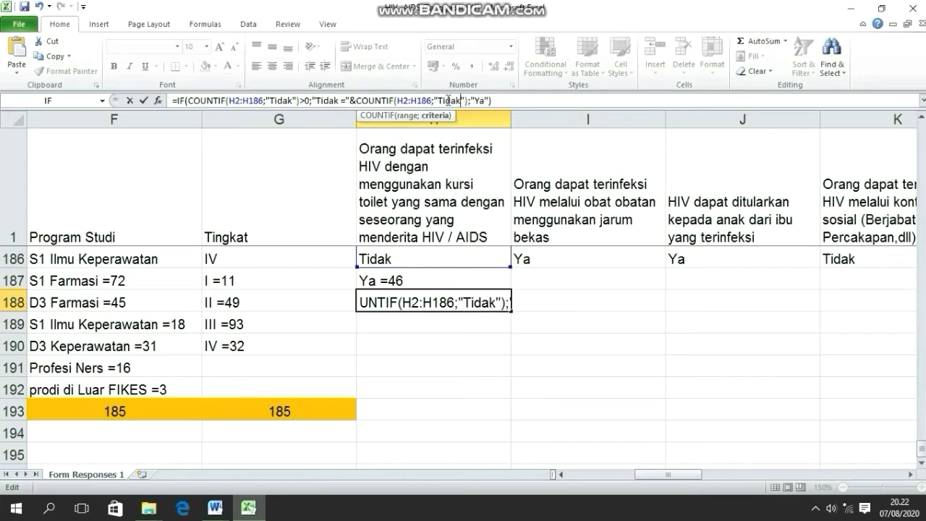
left_click(483, 101)
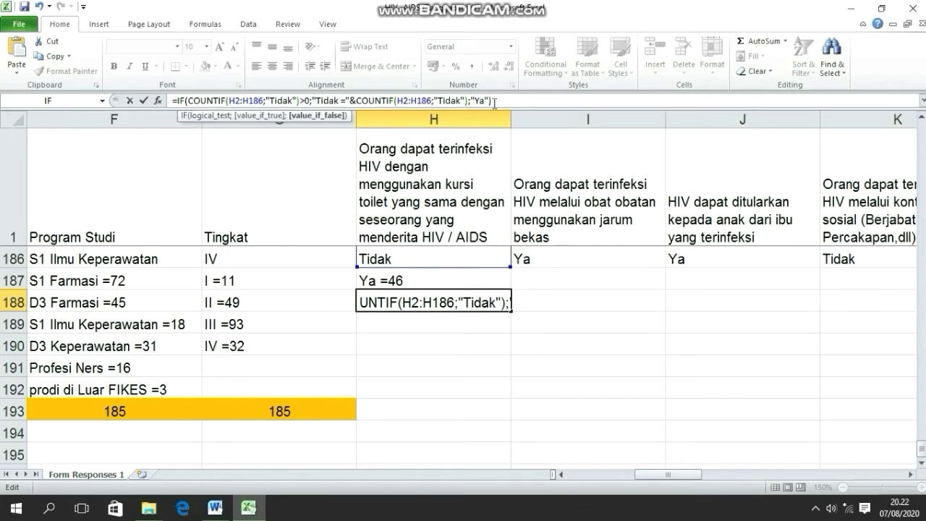
key("BackSpace")
key("BackSpace")
type("Tidak")
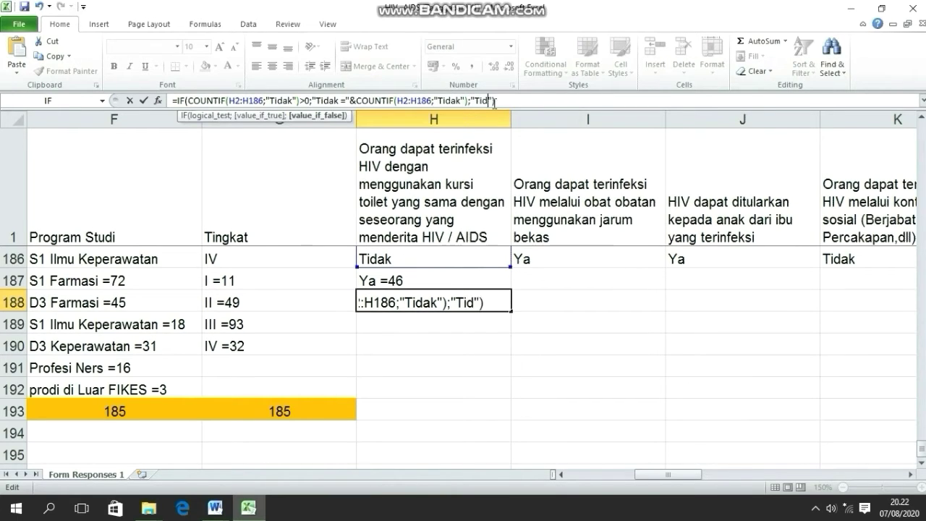
key("Return")
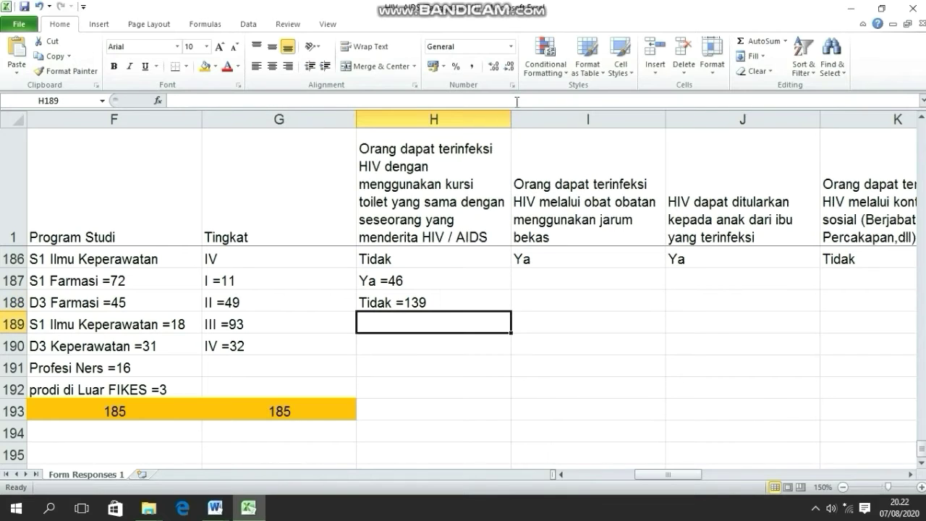
- Fill the "Ya" count formula from H187 across to M187
left_click(441, 371)
left_click(396, 283)
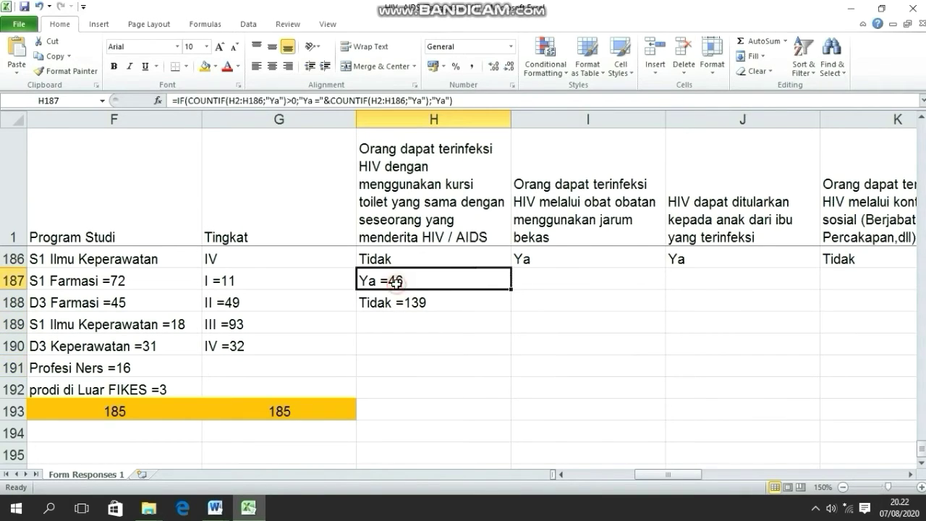
left_click_drag(511, 288, 922, 280)
left_click_drag(586, 299, 419, 279)
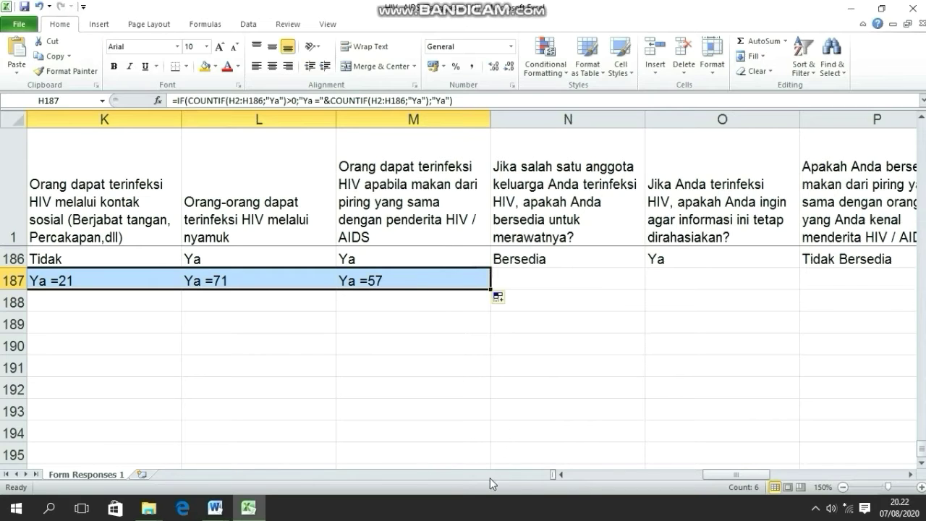
- Fill the "Tidak" count formula from H188 across to M188
left_click_drag(711, 473, 634, 485)
left_click(573, 307)
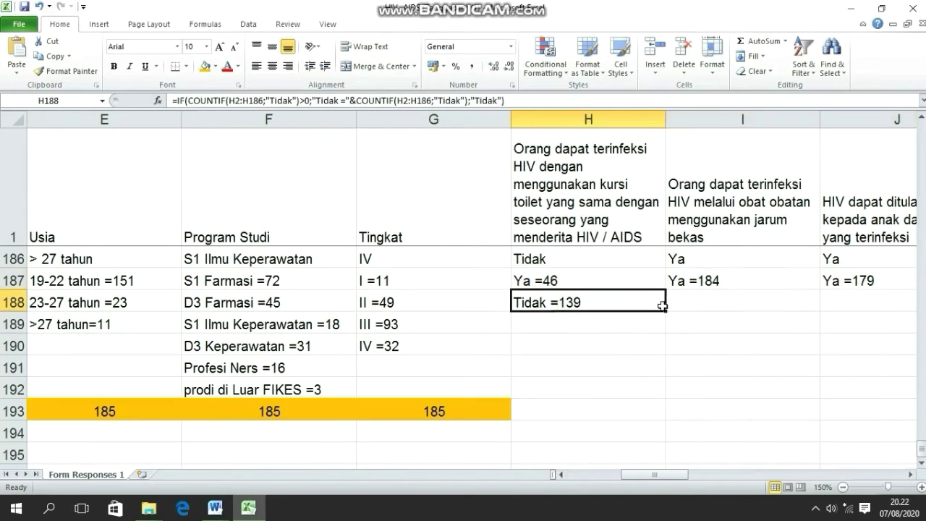
left_click_drag(666, 309, 752, 313)
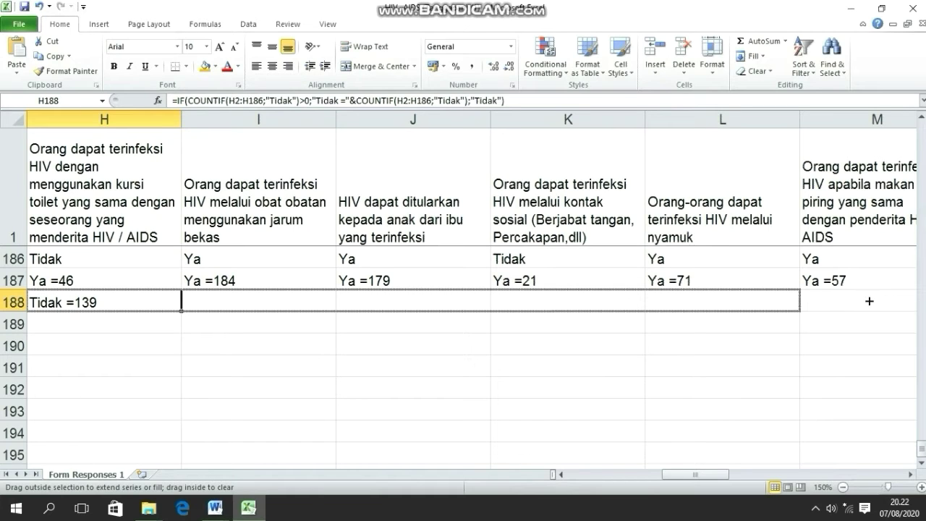
left_click_drag(869, 301, 894, 300)
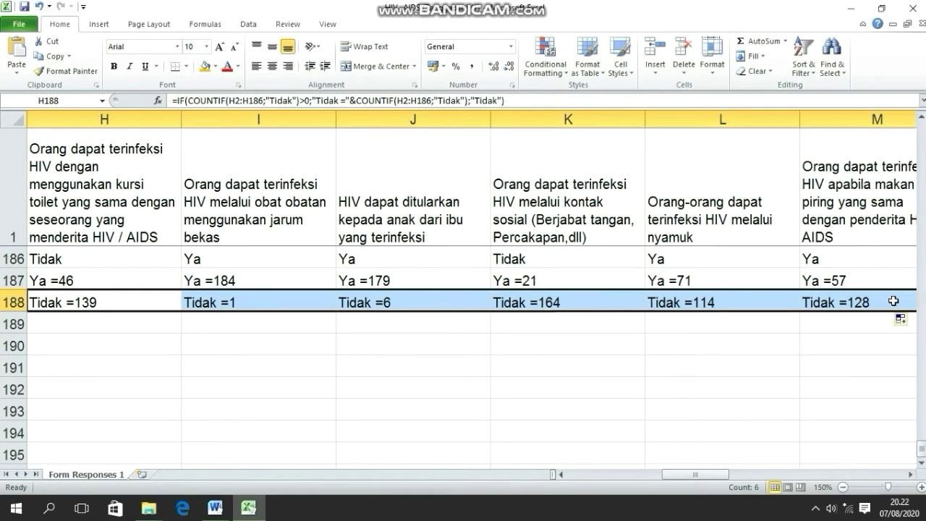
left_click_drag(677, 473, 717, 467)
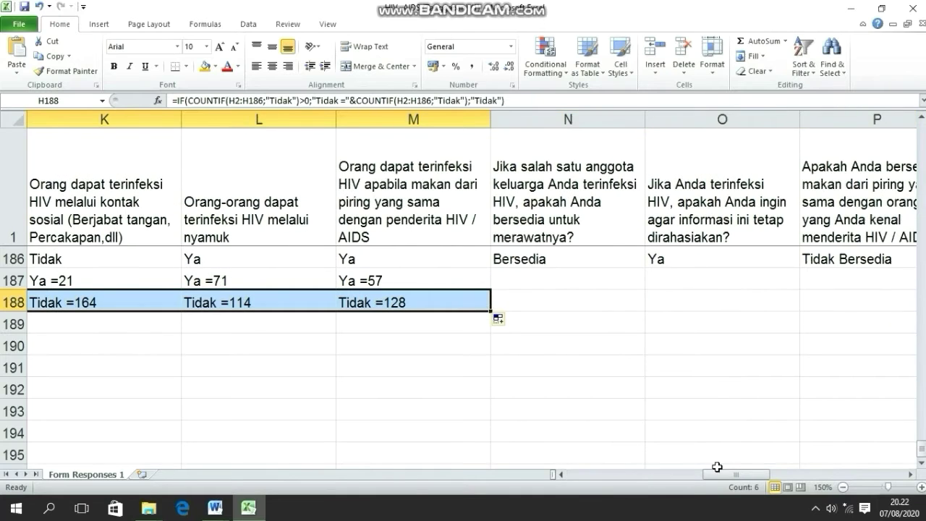
- Enter the sum =46+139 in the total cell H193 for the toilet-seat question
left_click(563, 282)
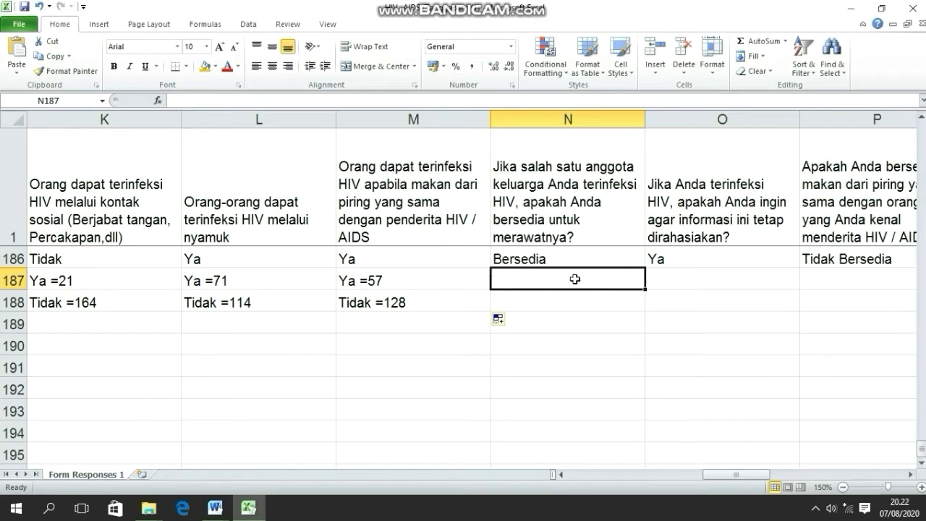
left_click(452, 285)
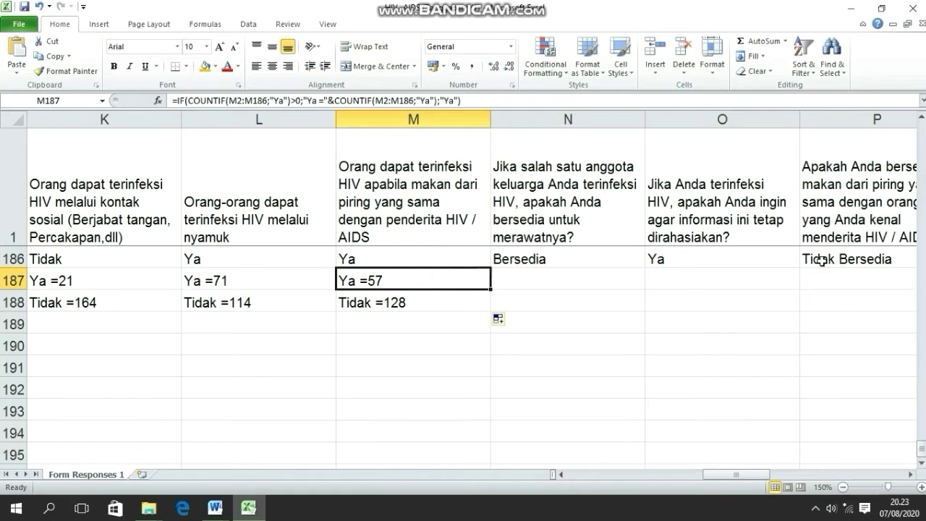
left_click_drag(721, 474, 649, 475)
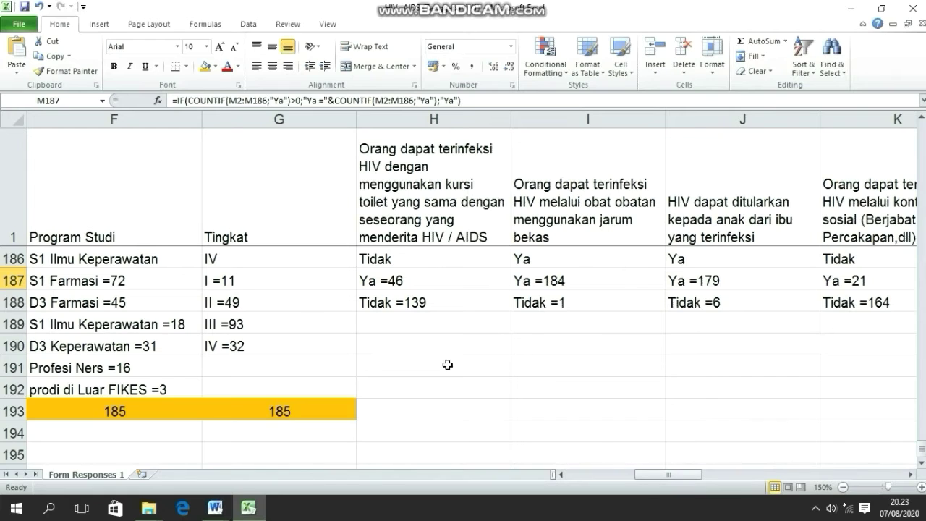
left_click(416, 409)
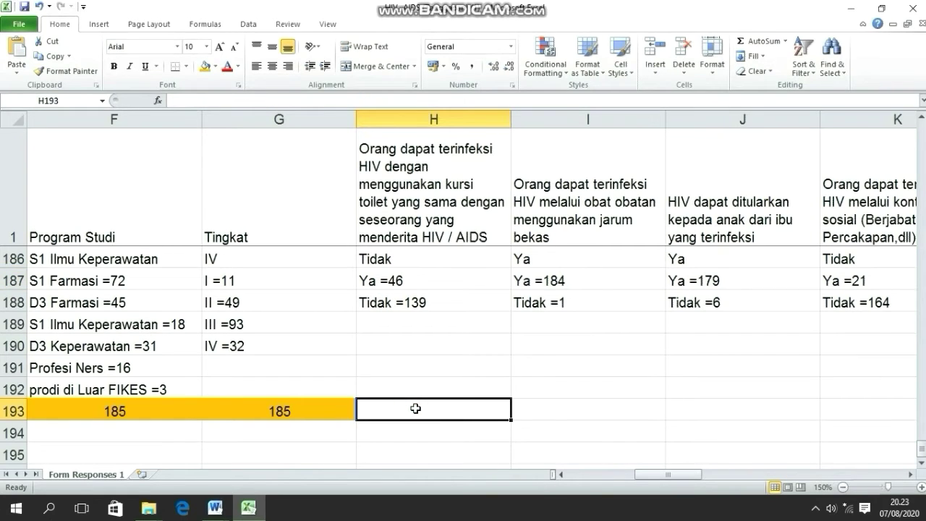
type("=")
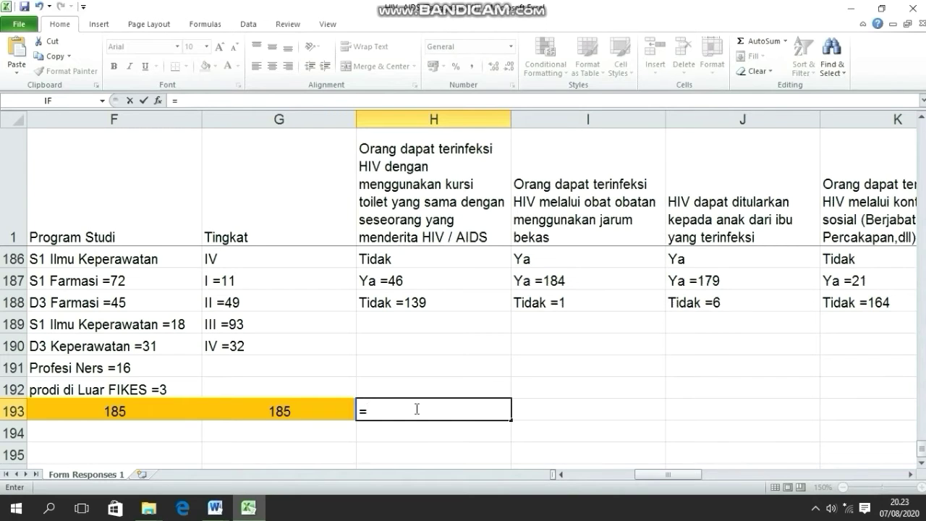
type("46+139")
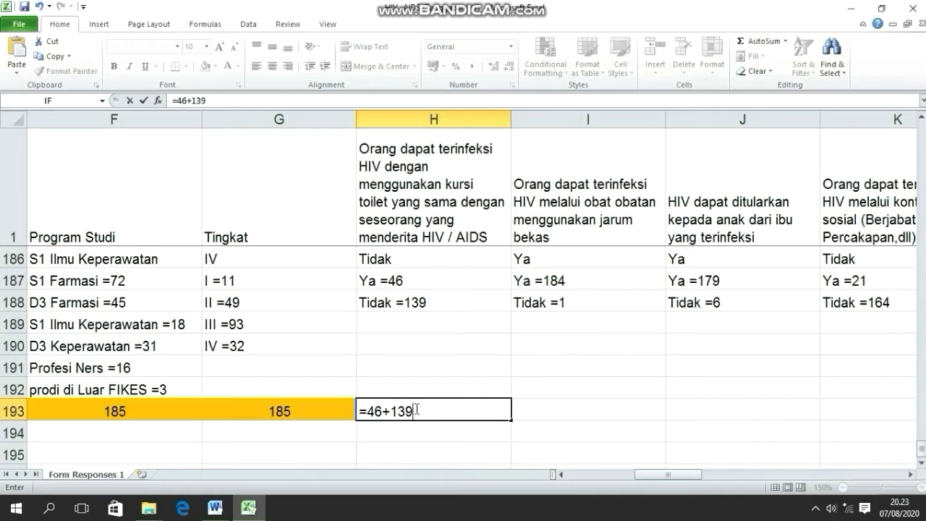
key("Return")
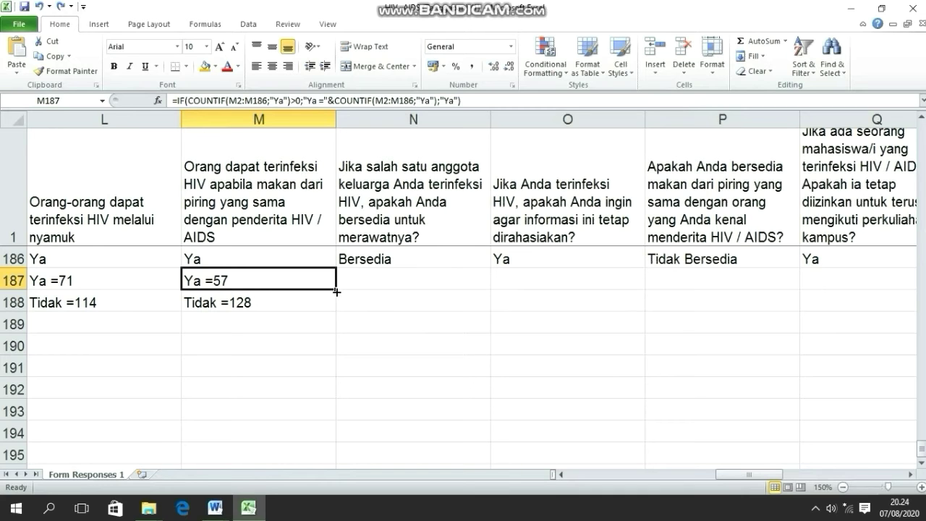
- Fill the "Ya" and "Tidak" count formulas from M187 and M188 across to column Y
left_click_drag(336, 291, 893, 286)
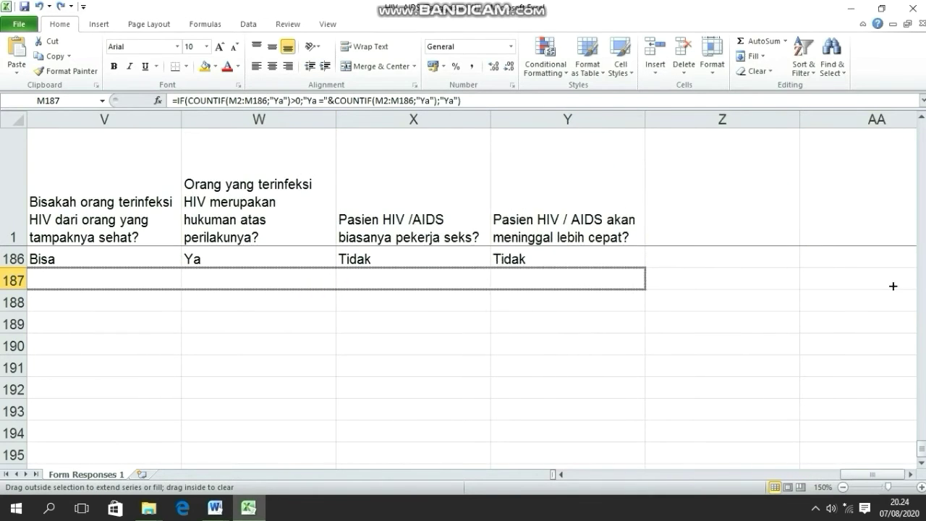
left_click_drag(645, 287, 645, 288)
left_click_drag(867, 476, 716, 476)
left_click(578, 303)
left_click_drag(641, 310, 711, 303)
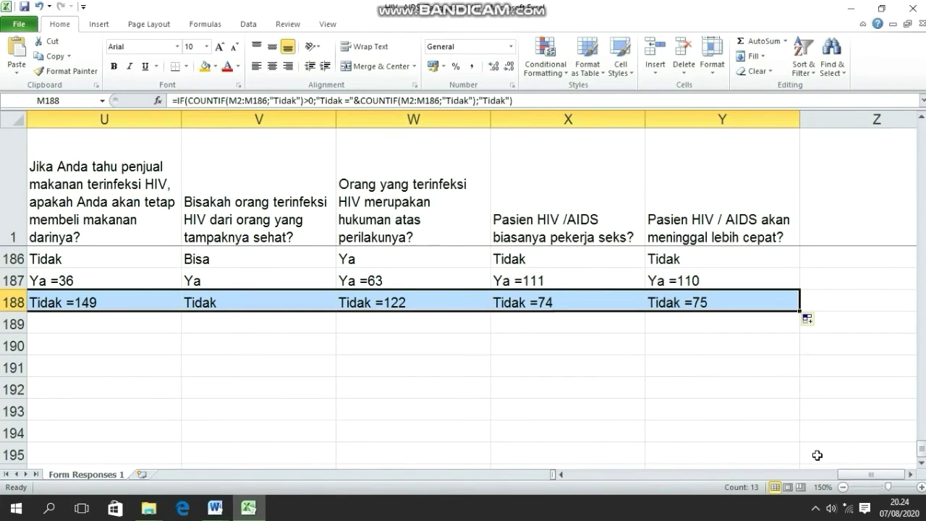
- Replace "Ya" with "Bersedia" in the condition's criterion and the result label of the P187 formula
left_click_drag(850, 478, 738, 476)
left_click(524, 283)
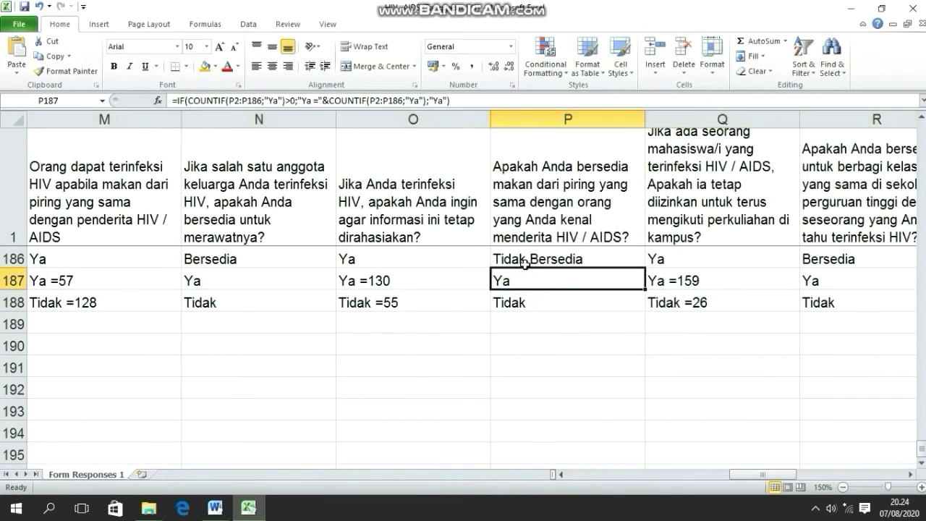
left_click(921, 119)
left_click(921, 120)
left_click(921, 119)
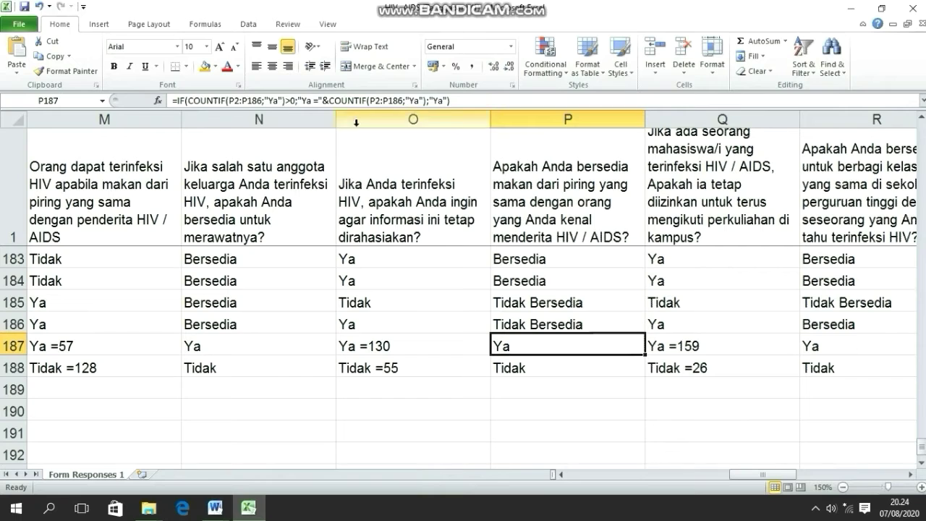
left_click(281, 101)
key("BackSpace")
key("BackSpace")
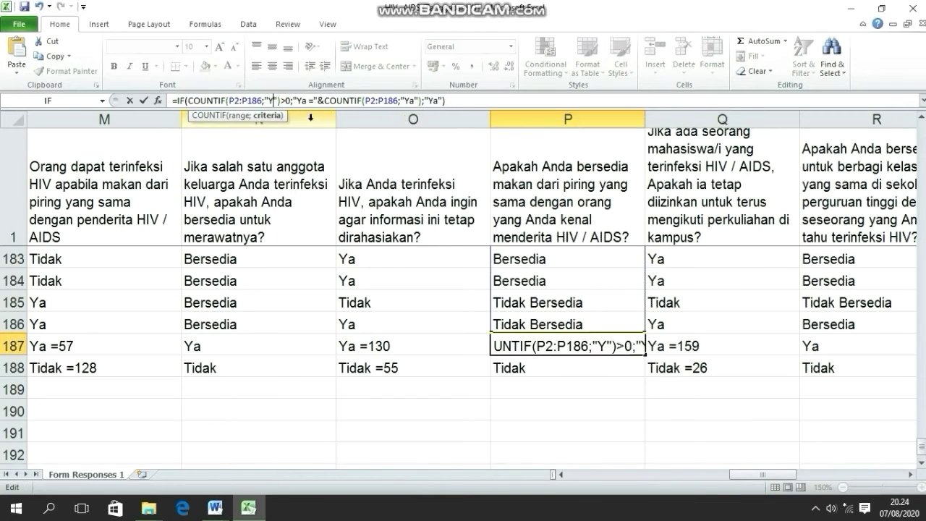
type("Bersedia")
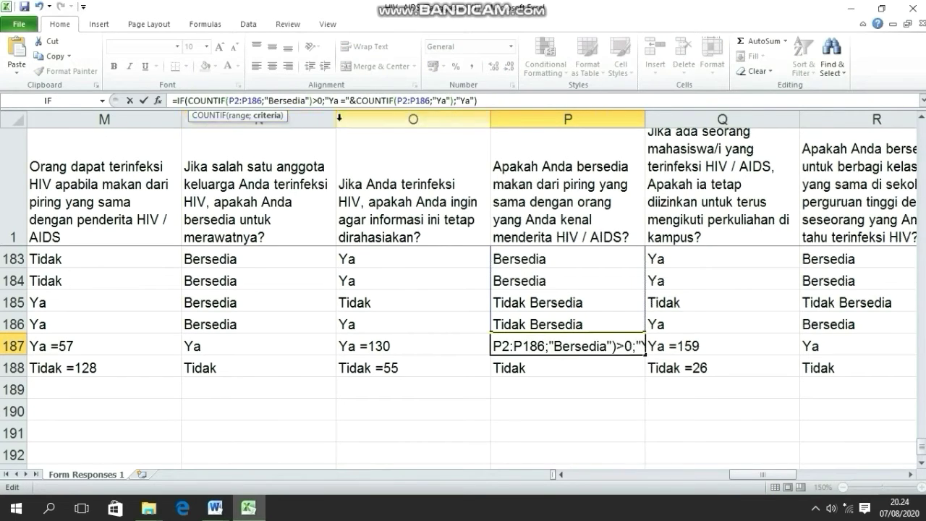
left_click(338, 99)
key("BackSpace")
key("BackSpace")
type("Bersedia")
- Replace the second COUNTIF's criterion and the value-if-false text in the P187 formula with "Bersedia"
left_click(471, 100)
key("BackSpace")
key("BackSpace")
type("Bersedia")
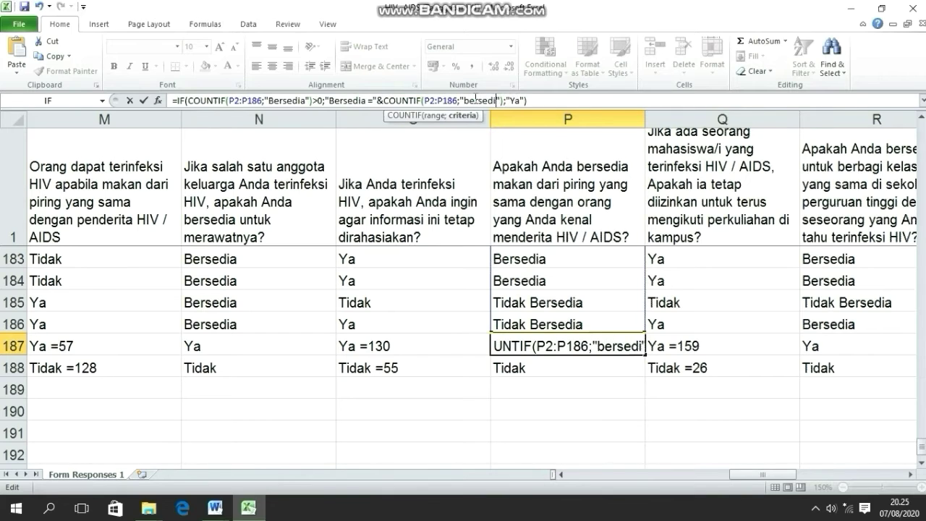
left_click(523, 100)
key("BackSpace")
key("BackSpace")
type("Bersedia")
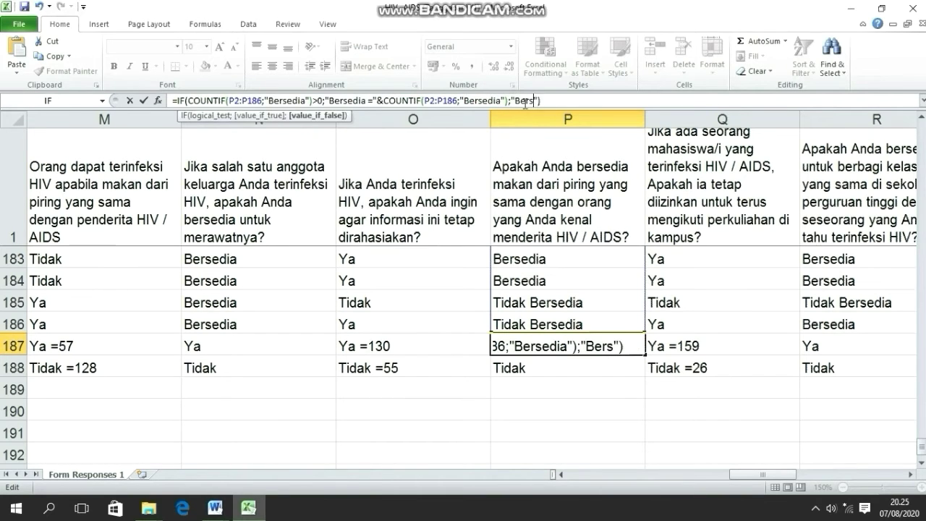
key("Return")
- Change every "Tidak" in the P188 count formula to "Tidak Bersedia", in both criteria, the result label and the value-if-false text
left_click(293, 100)
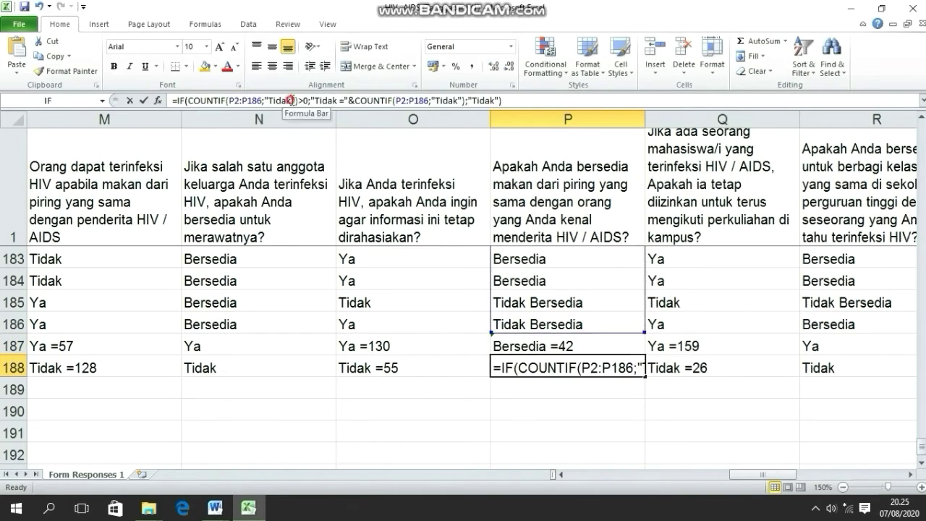
type("Bersedia")
left_click(380, 101)
type("Bersedia")
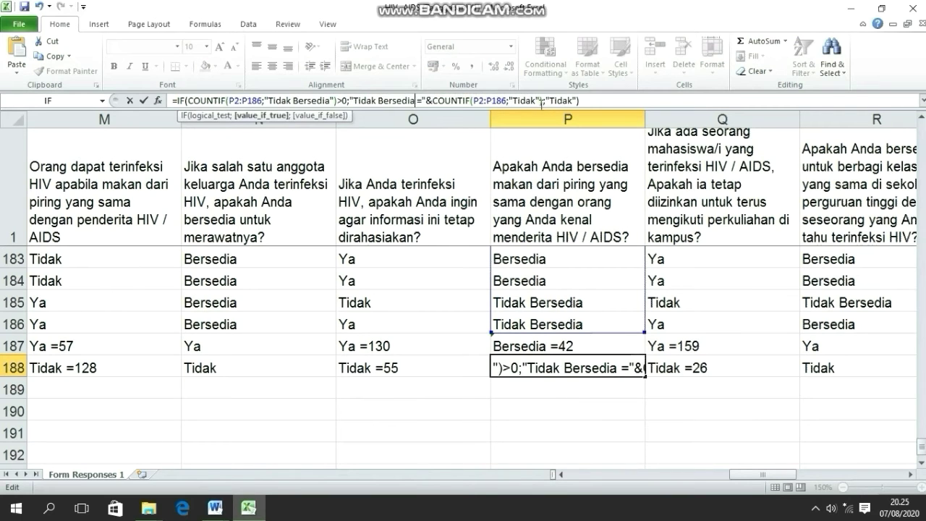
left_click(539, 101)
type("Bersedia")
left_click(612, 101)
type("Bersedia")
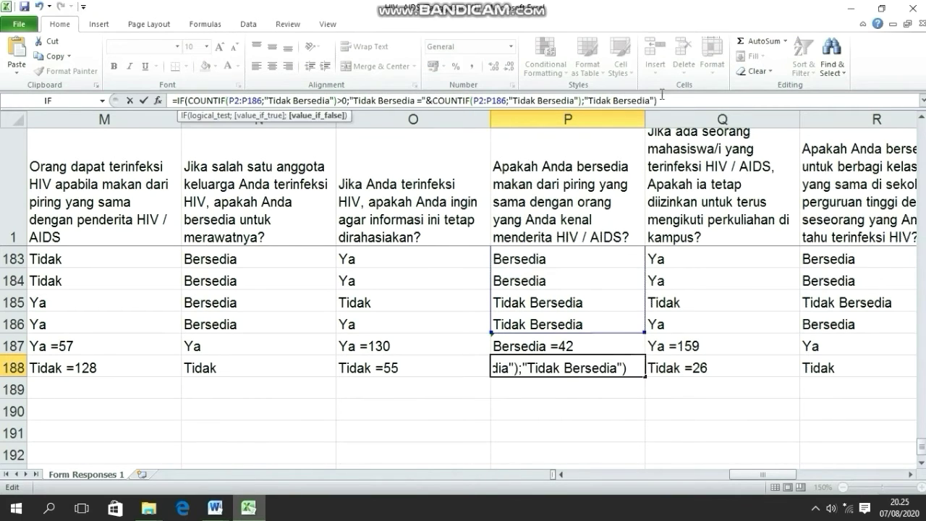
key("Return")
- Replace the "Ya" count formula in R187 with a copy of the "Bersedia" count formula from P187
left_click(570, 346)
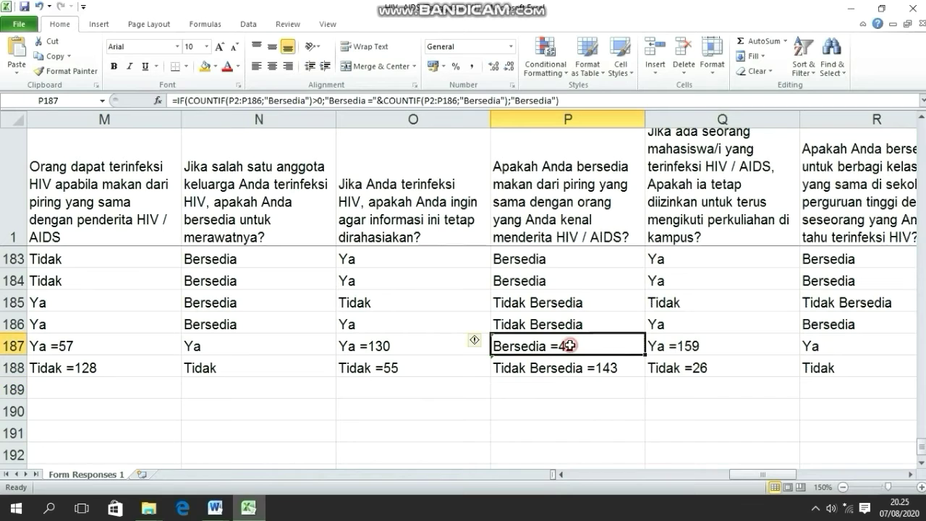
left_click(214, 96)
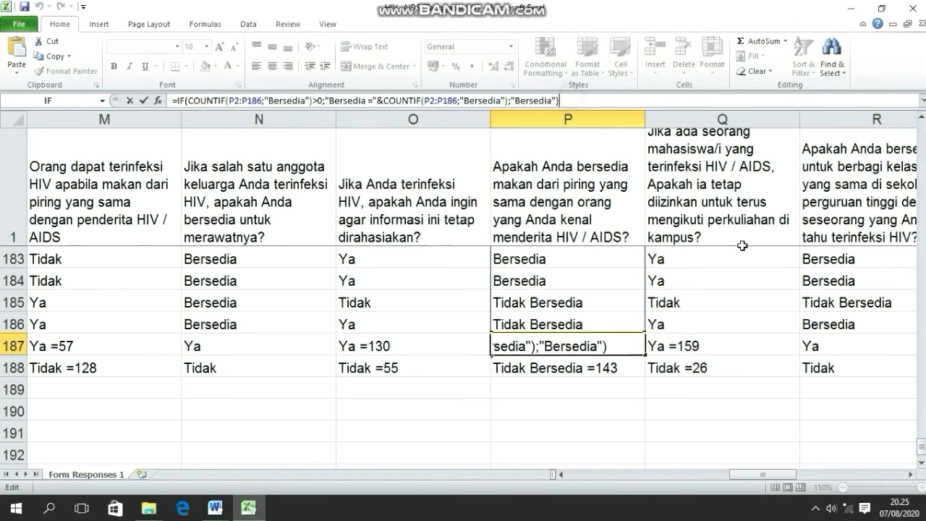
left_click(843, 345)
left_click(467, 96)
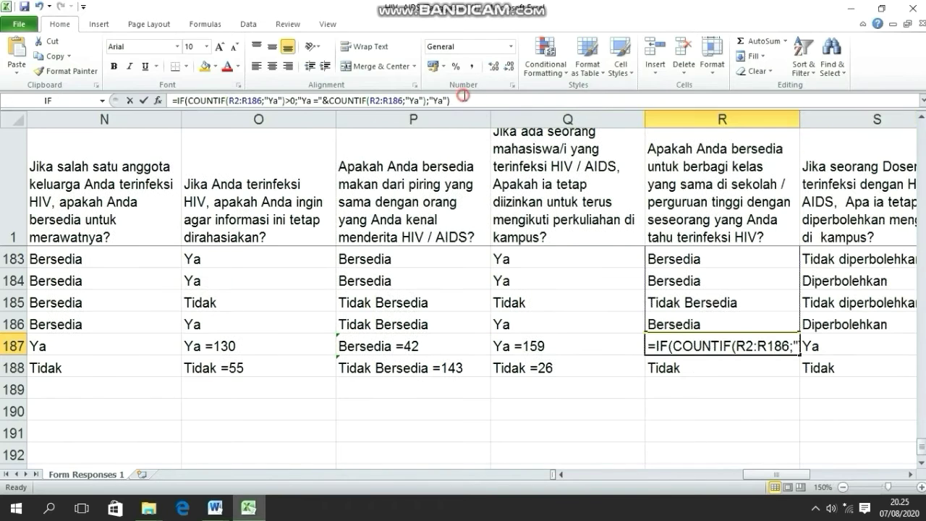
left_click_drag(466, 96, 157, 100)
type("=IF(COUNTIF(P2:P186;\"Bersedia\")>0;\"Bersedia =\"&COUNTIF(P2:P186;\"Bersedia\");\"Bersedia\")")
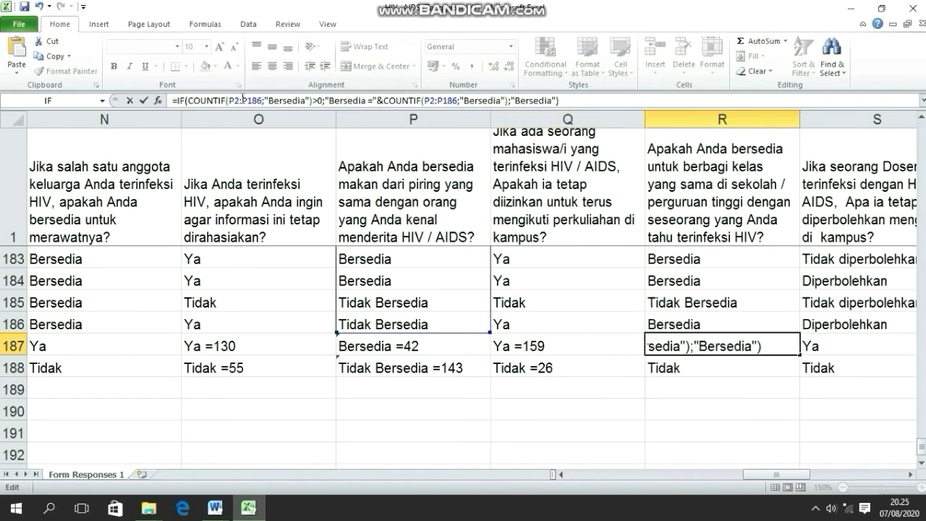
- Change the range of the first COUNTIF in the R187 formula to R2:R186
left_click(236, 100)
key("BackSpace")
type("R")
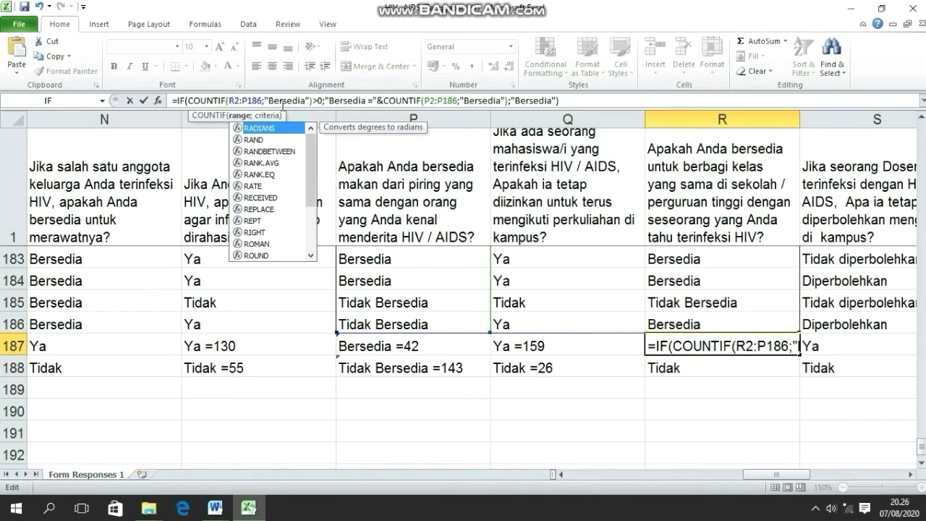
left_click(249, 100)
key("BackSpace")
type("R")
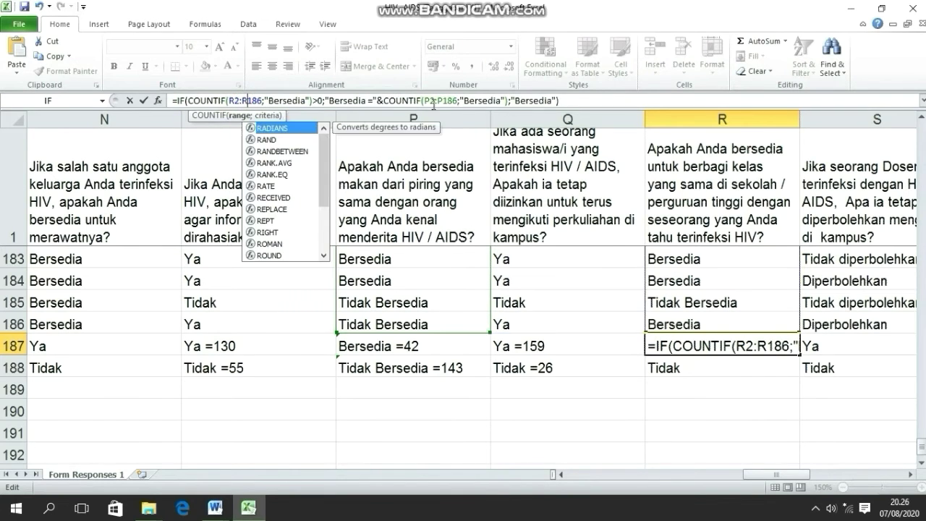
- Change the range of the second COUNTIF in the R187 formula to R2:R186 and enter the formula
left_click(428, 100)
key("BackSpace")
type("R")
left_click(442, 100)
key("BackSpace")
type("R")
key("Return")
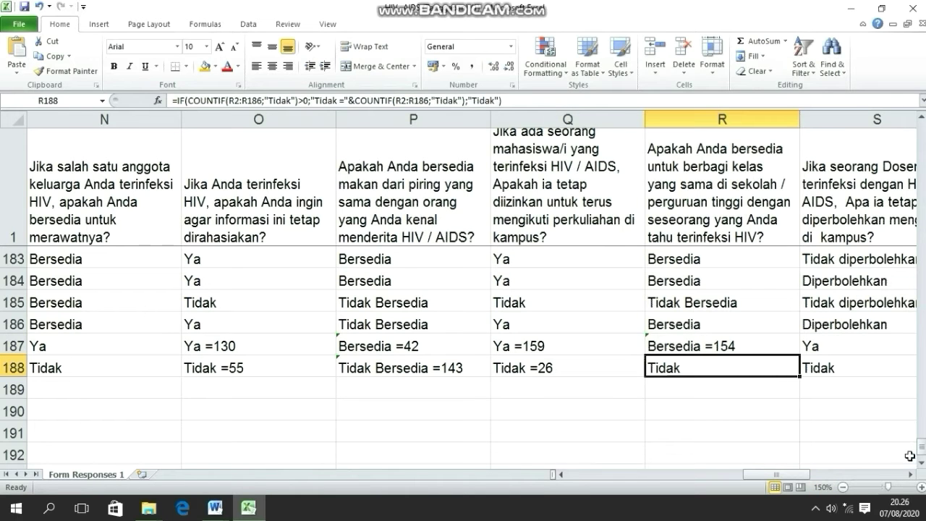
- Give the demographic count cells below the responses, starting at D187, a teal fill
left_click_drag(811, 475, 648, 482)
left_click(227, 259)
left_click(360, 259)
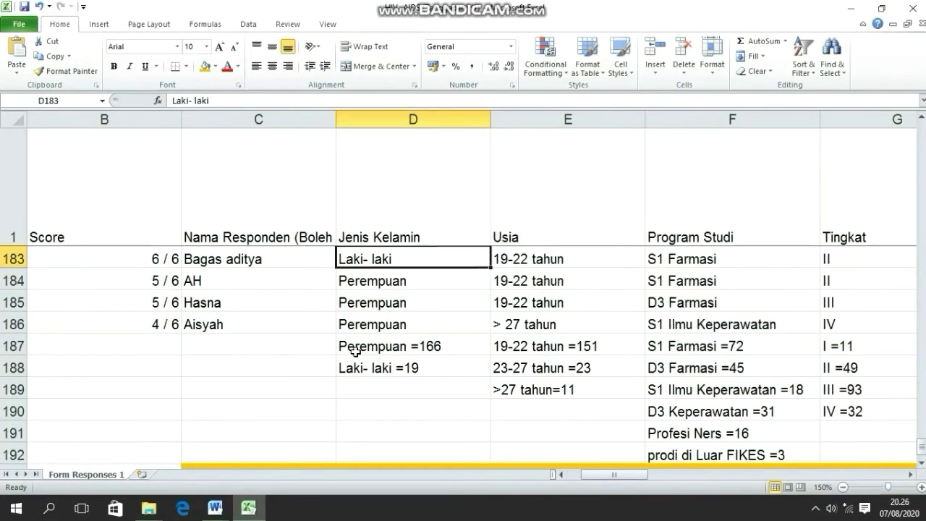
left_click_drag(356, 351, 641, 389)
left_click(215, 65)
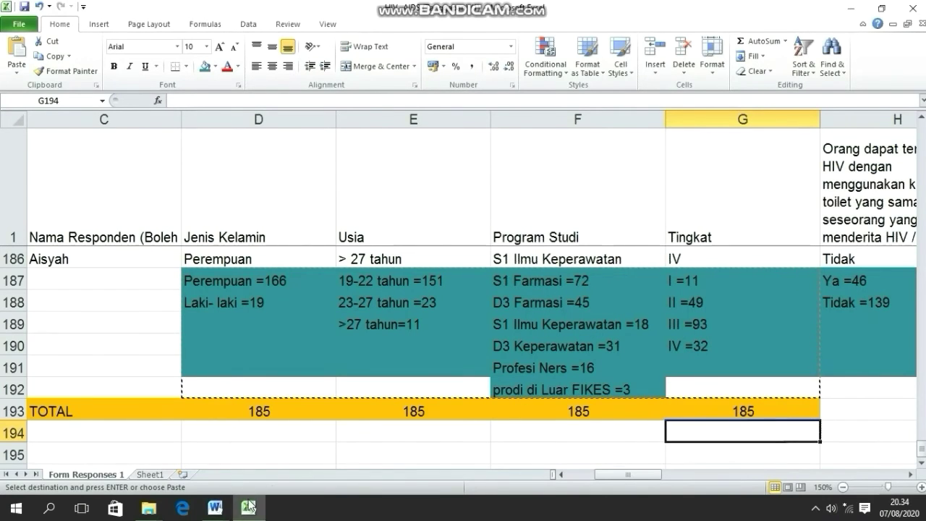
- Look at Table I, the students' demographic data, in the Word article and return to the Excel workbook
mouse_move(217, 510)
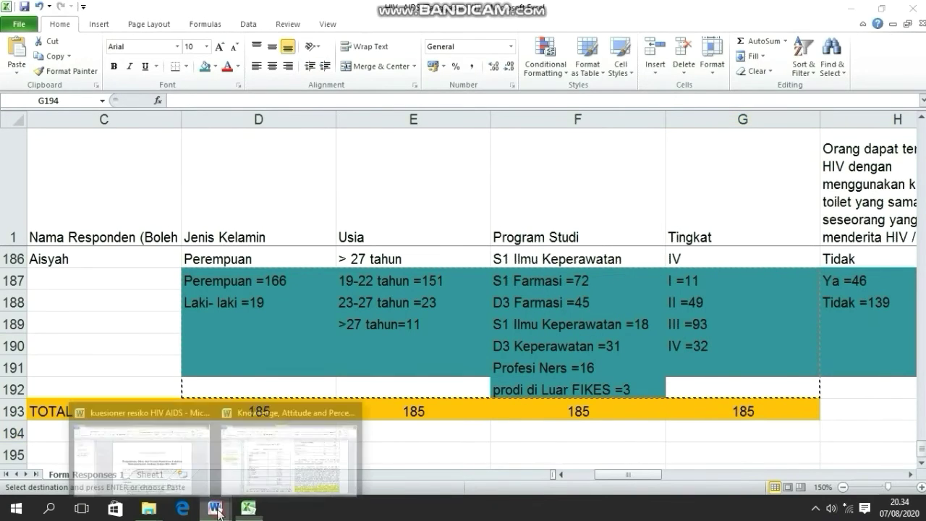
left_click(253, 475)
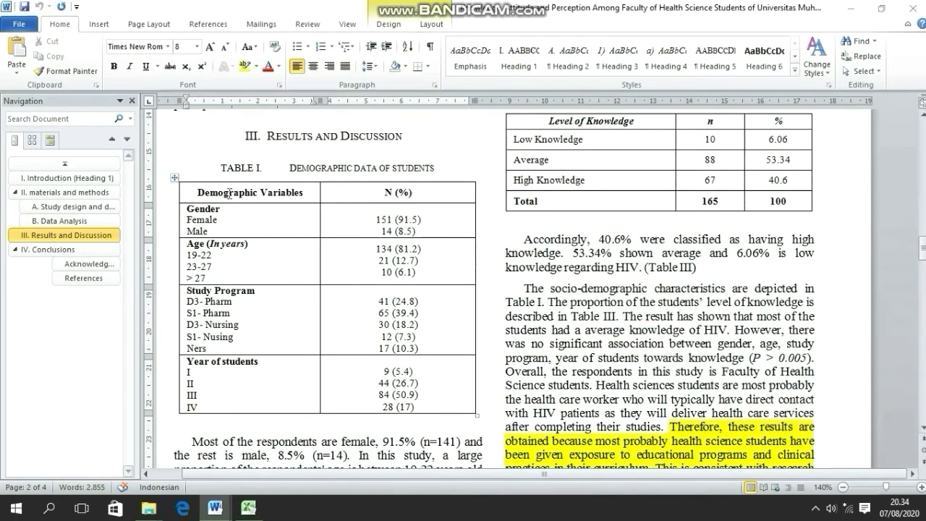
left_click(249, 506)
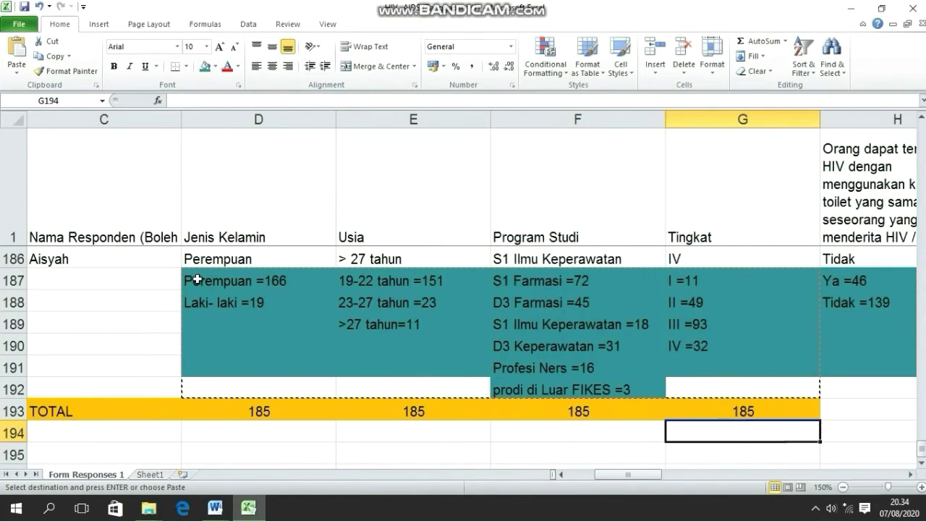
- Copy the demographic counts D187:G192 and paste them into Sheet1 starting at B3
left_click_drag(197, 280, 690, 380)
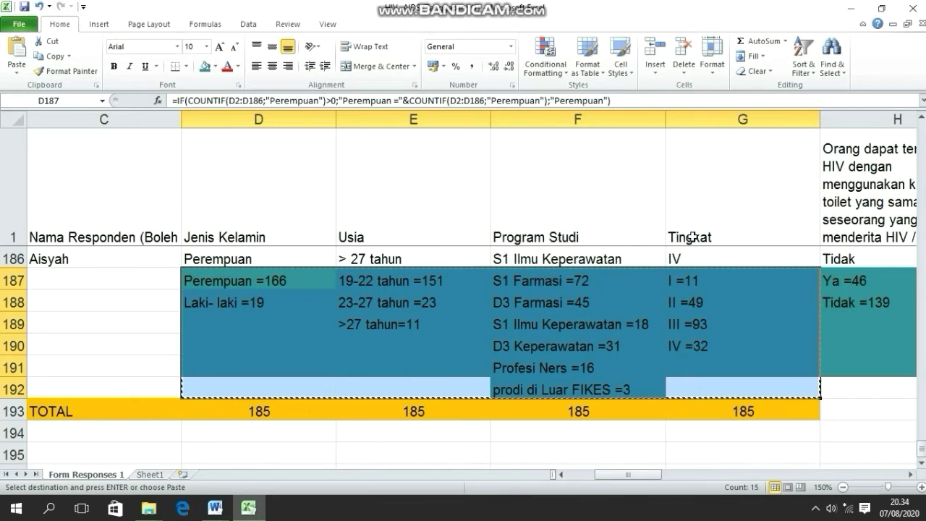
right_click(702, 322)
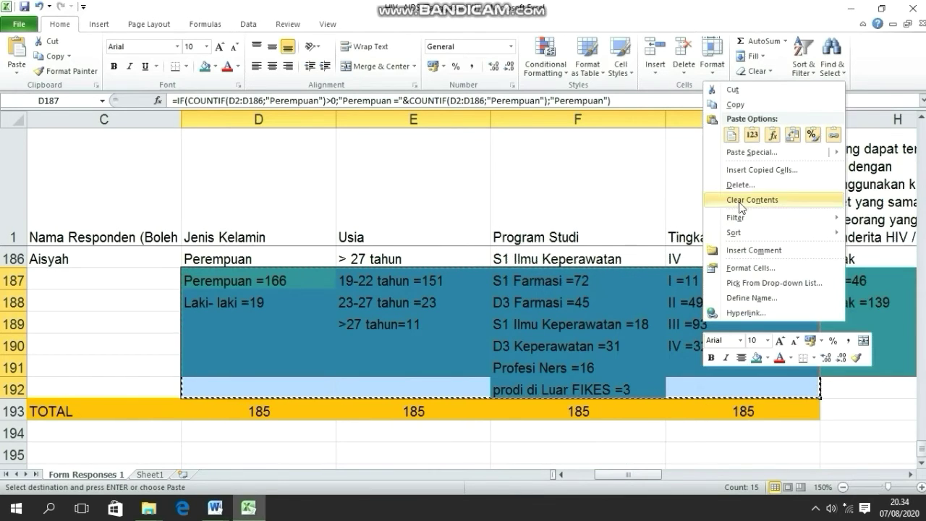
key("Escape")
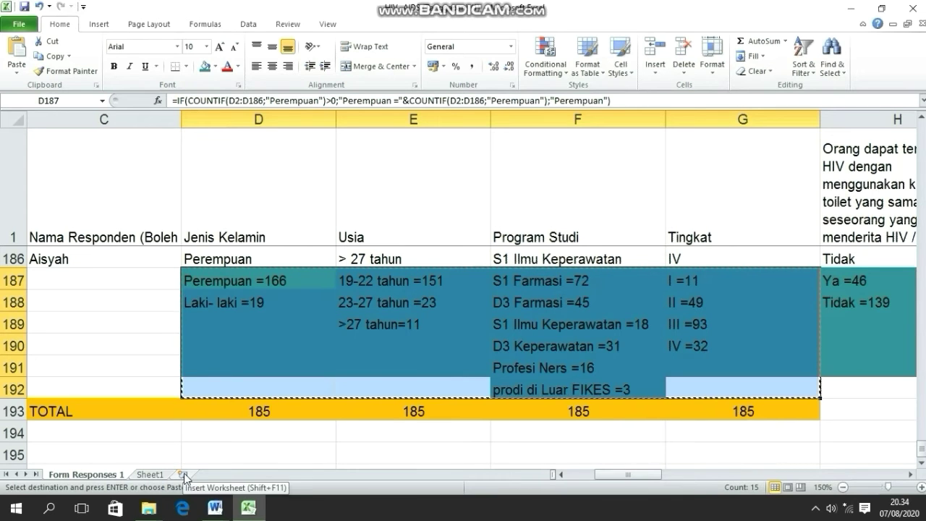
left_click(151, 474)
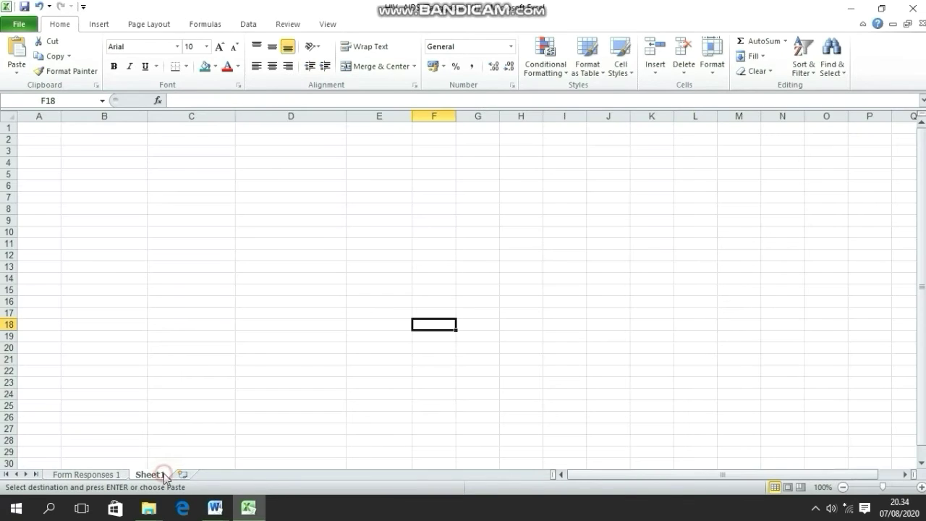
left_click(120, 144)
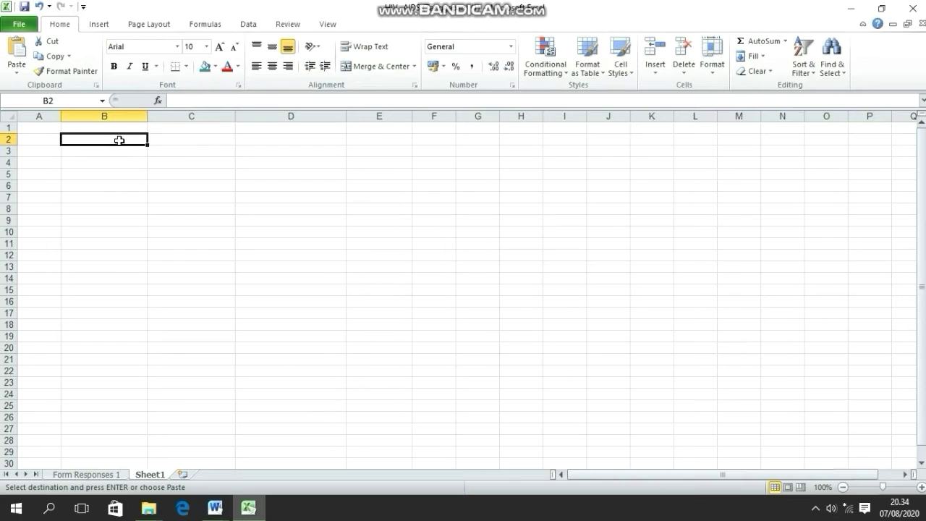
left_click(99, 149)
right_click(101, 151)
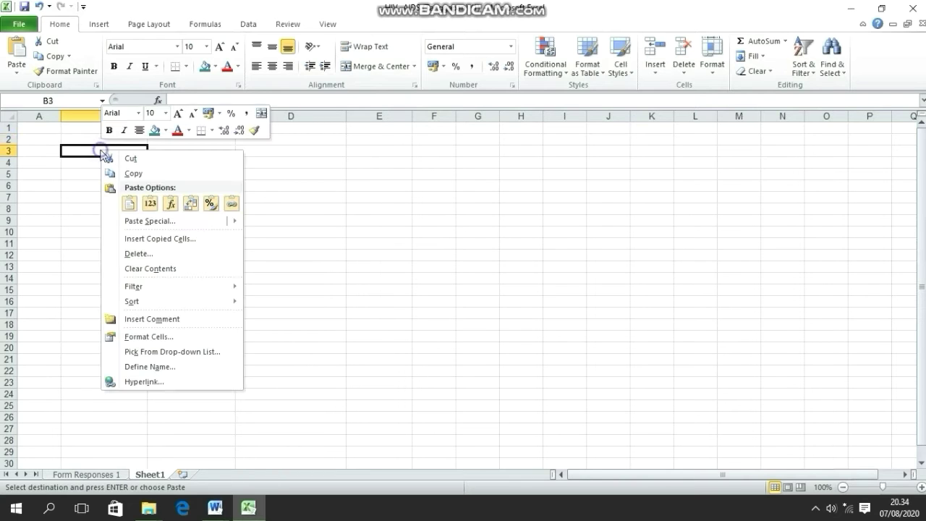
left_click(130, 202)
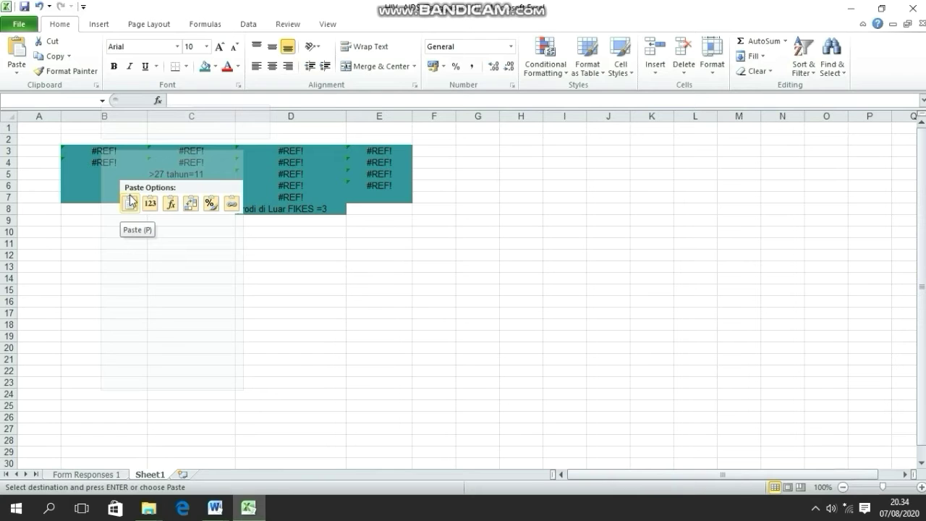
- Convert the pasted demographic block in Sheet1 to values only
left_click(442, 225)
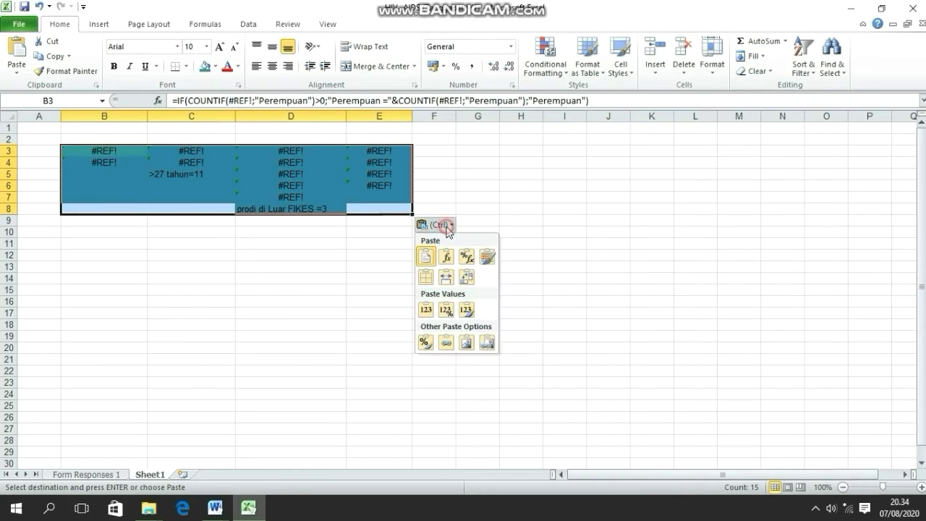
left_click(426, 310)
left_click(355, 270)
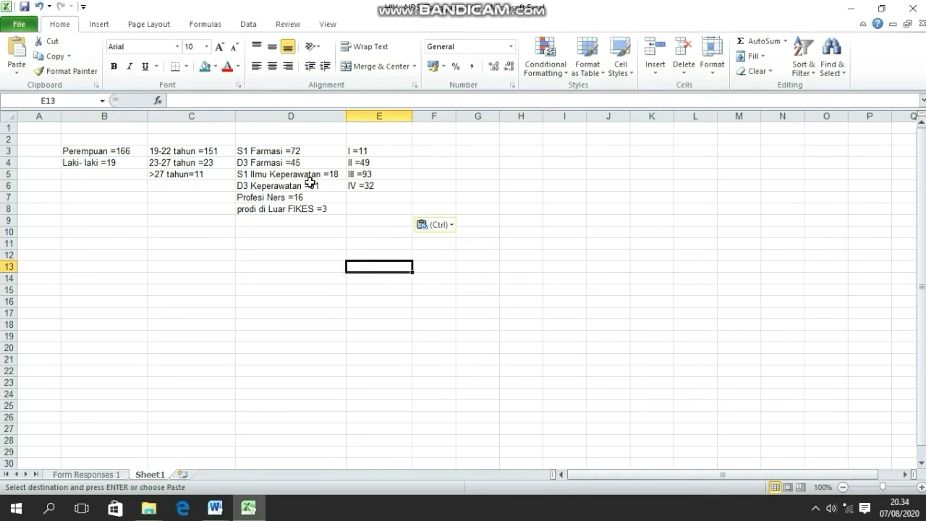
- Widen column G of Sheet1 and enter the bold heading "Data demografi" in G2
left_click(490, 152)
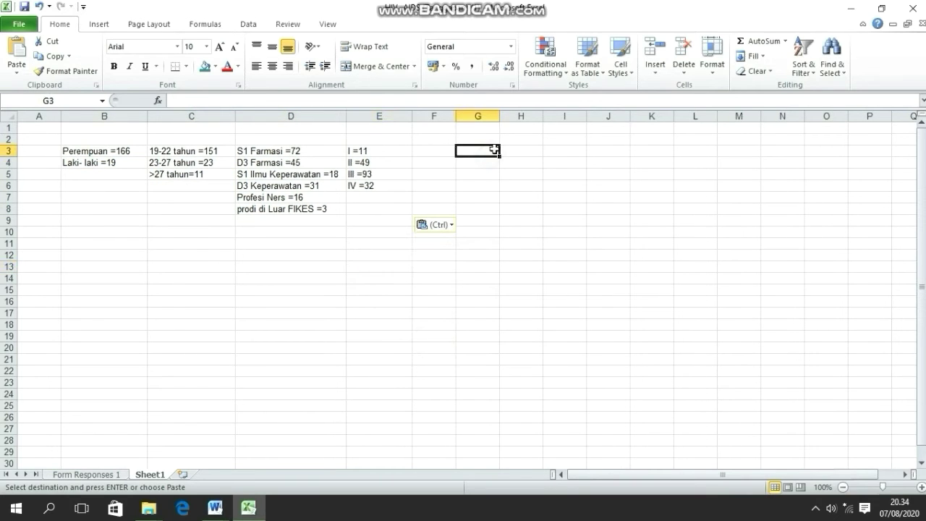
left_click_drag(499, 118, 587, 118)
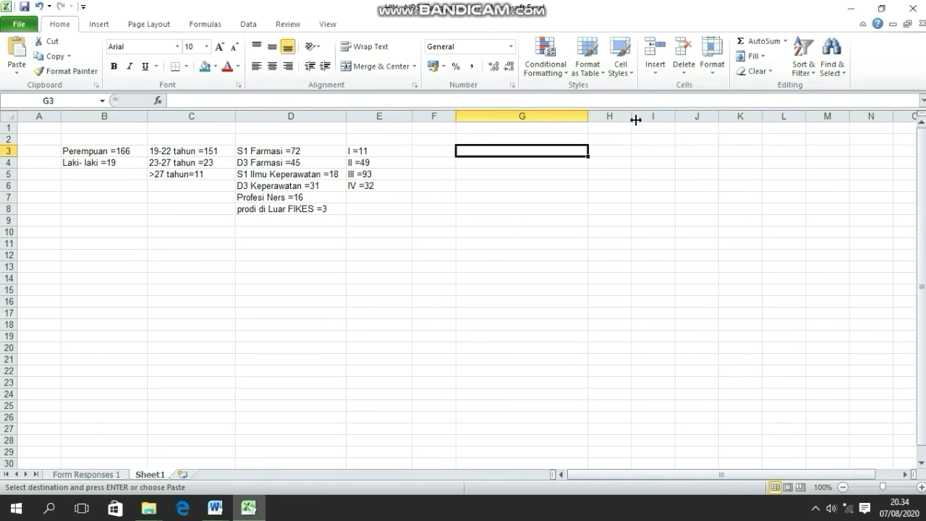
left_click(505, 139)
type("Data")
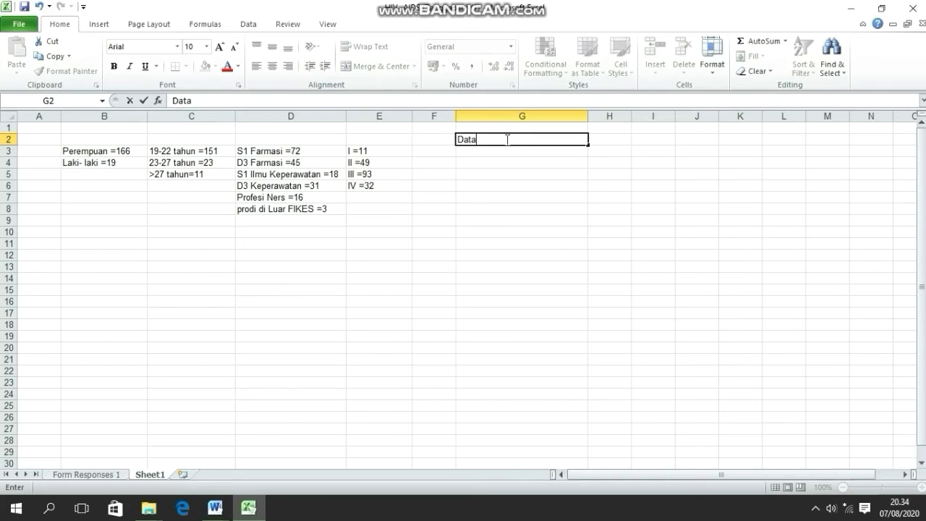
key("BackSpace")
key("BackSpace")
key("BackSpace")
key("BackSpace")
key("ctrl+b")
type("Data demografi")
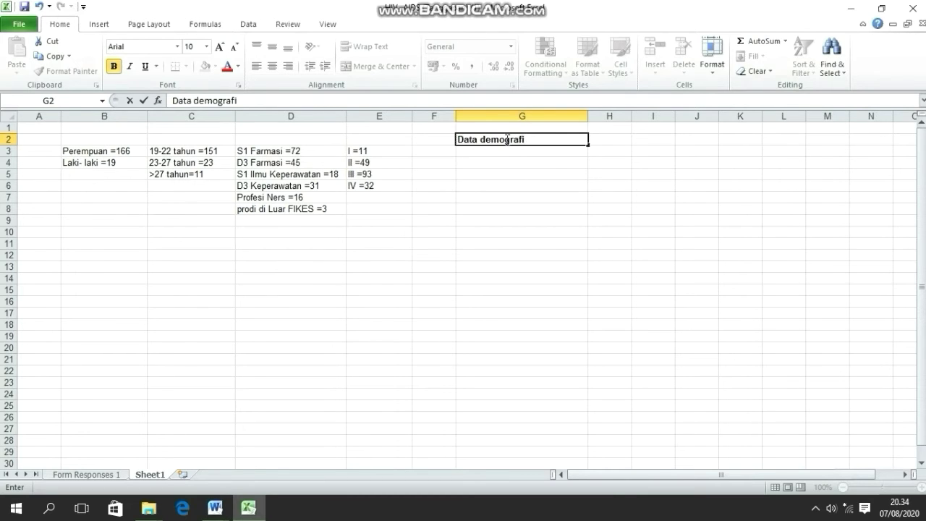
key("Return")
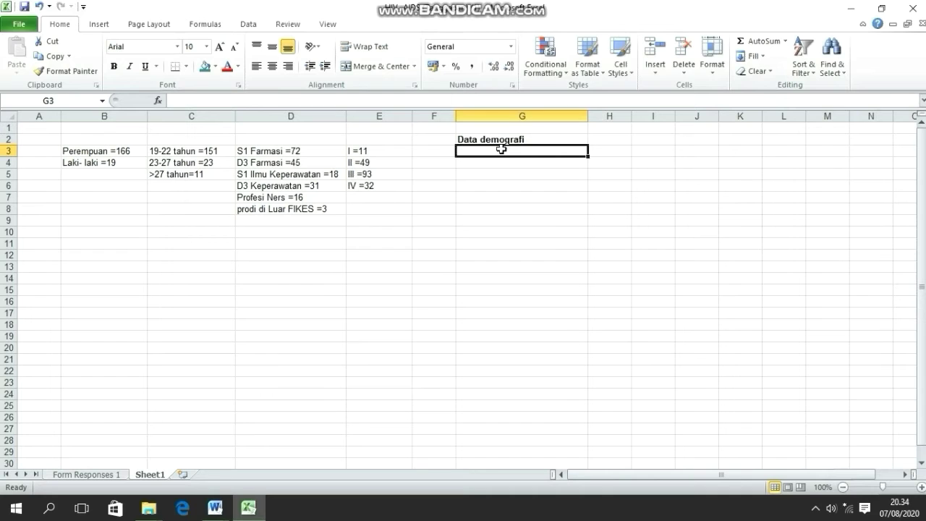
- List the gender, age, study programme and year labels under the heading in G3:G20, from "Perempuan" and "Laki-laki" to "IV", with blank rows between groups
type("Pere")
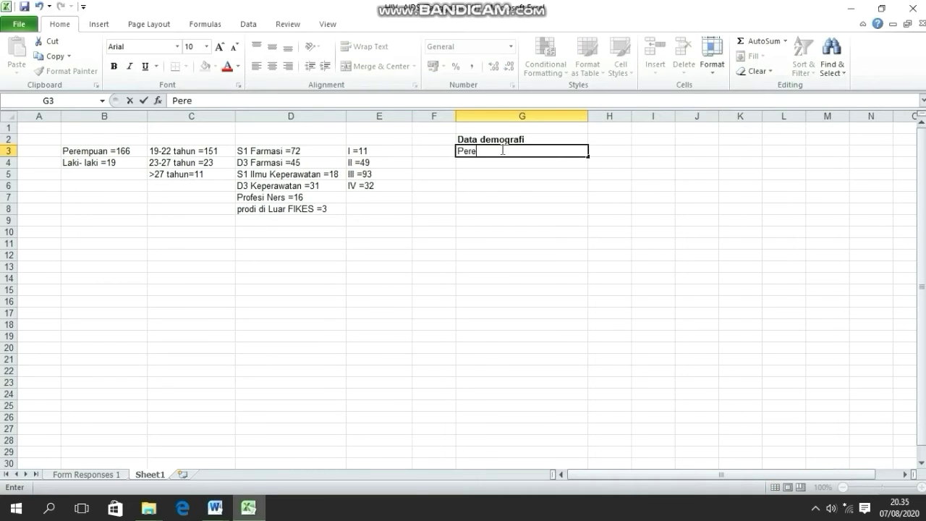
type("mpuan")
key("Return")
type("Laki-laki")
left_click(558, 176)
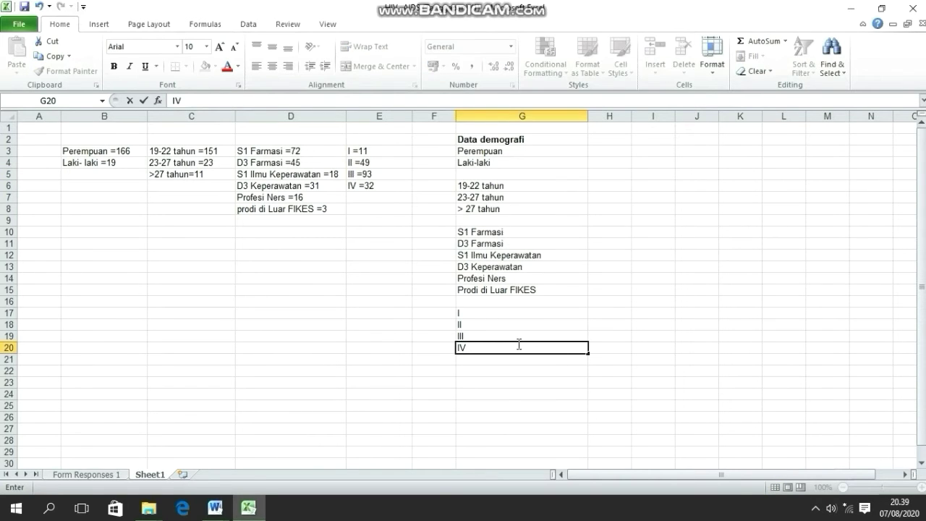
key("Return")
- Enter the gender counts 166 for Perempuan and 19 for Laki-laki in H3 and H4
left_click(609, 150)
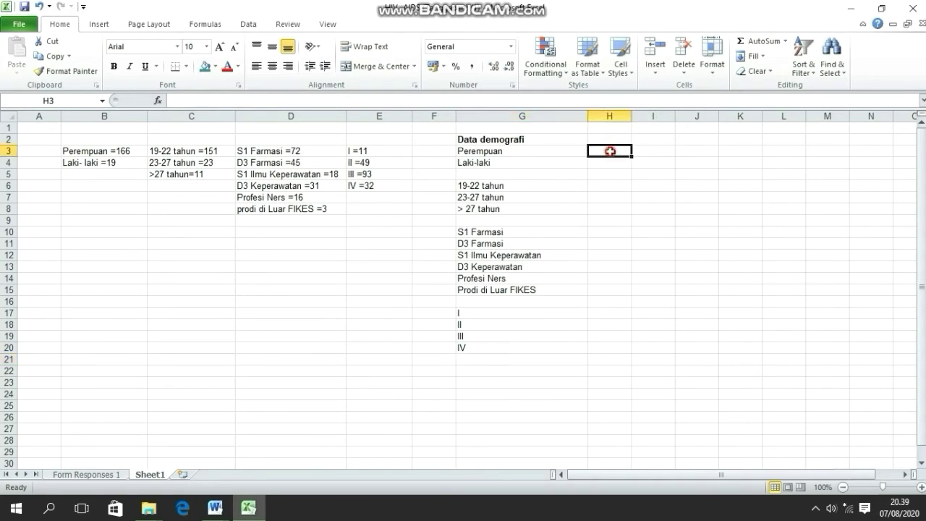
type("166")
key("Return")
type("19")
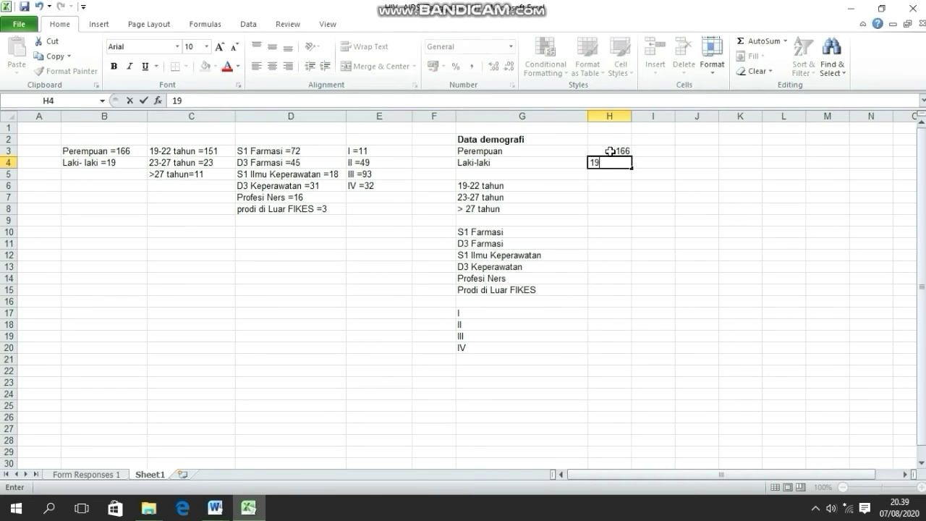
key("Return")
- Enter the age group counts 151, 23 and 11 in H6:H8
key("Return")
type("151")
key("Return")
type("23")
key("Return")
type("11")
key("Return")
- Enter the study programme counts 72, 45, 18, 31, 16 and 3 in H10:H15
key("Return")
type("72")
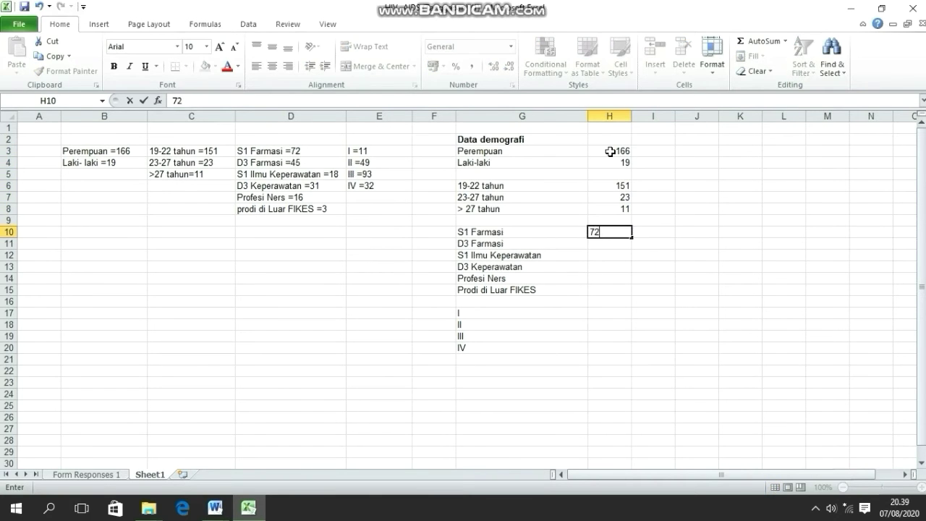
key("Return")
type("45")
key("Return")
type("18")
key("Return")
type("31")
key("Return")
type("16 3")
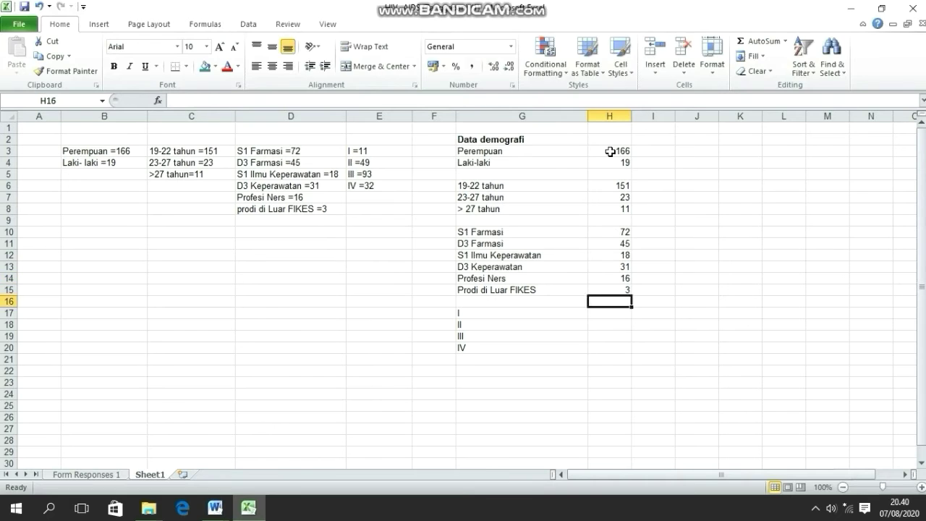
- Enter the year counts 11, 49, 93 and 32 in H17:H20 beside I to IV
key("Return")
type("11")
key("Return")
type("49")
key("Return")
type("93")
key("Return")
type("32")
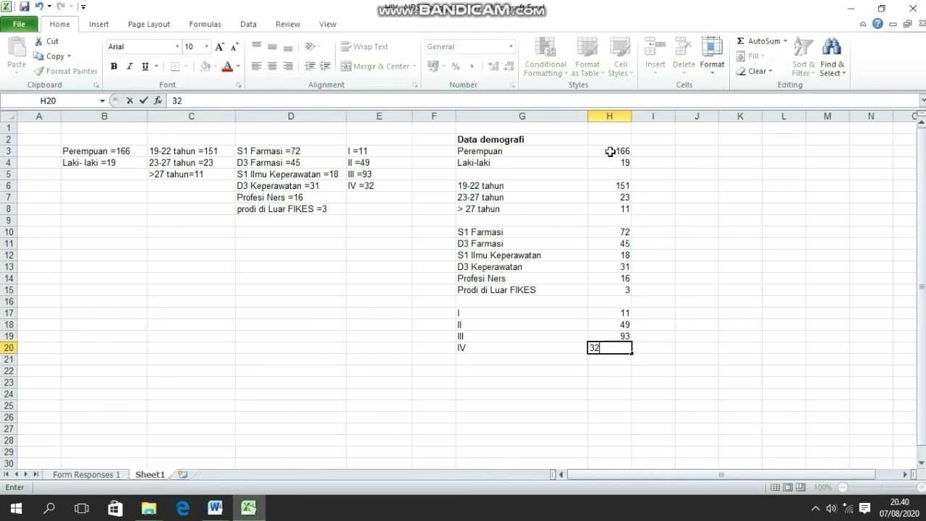
key("Return")
- Add the bold column headings "n" in H2 and "%" in I2
left_click(622, 139)
type("n")
key("Tab")
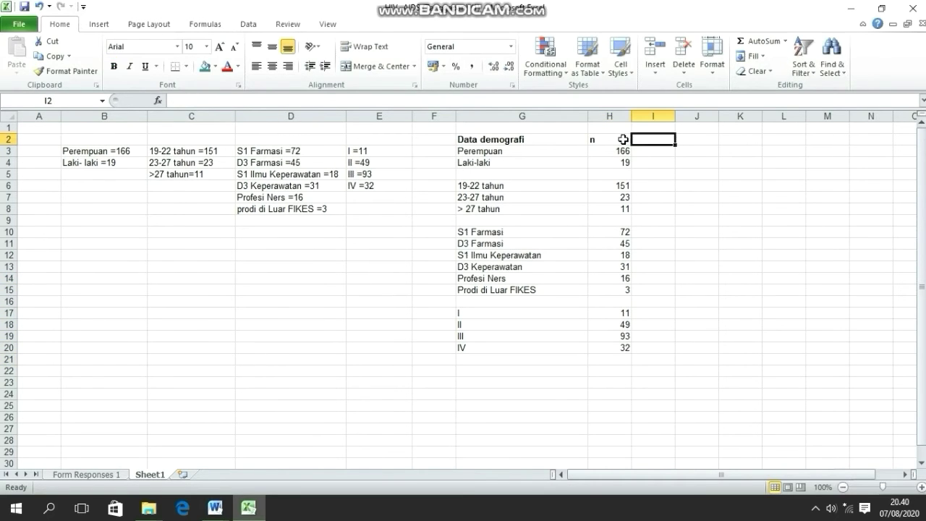
key("ctrl+b")
type("%")
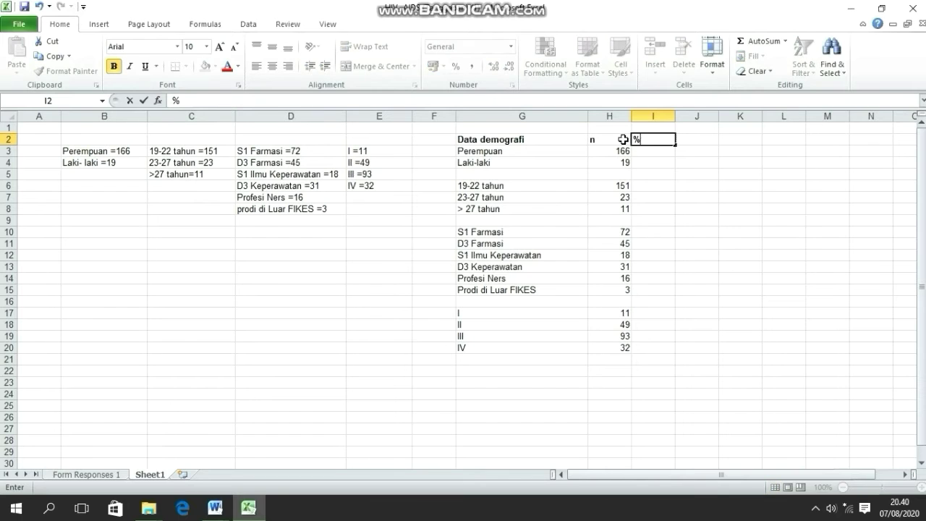
key("Return")
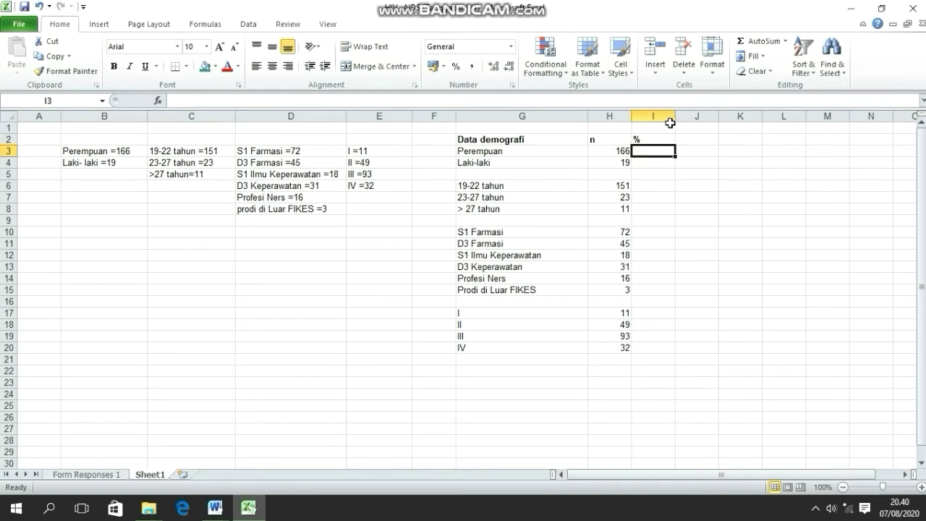
- Widen column I slightly and calculate the Perempuan percentage in I3 with =H3/185*100
left_click_drag(676, 120, 685, 119)
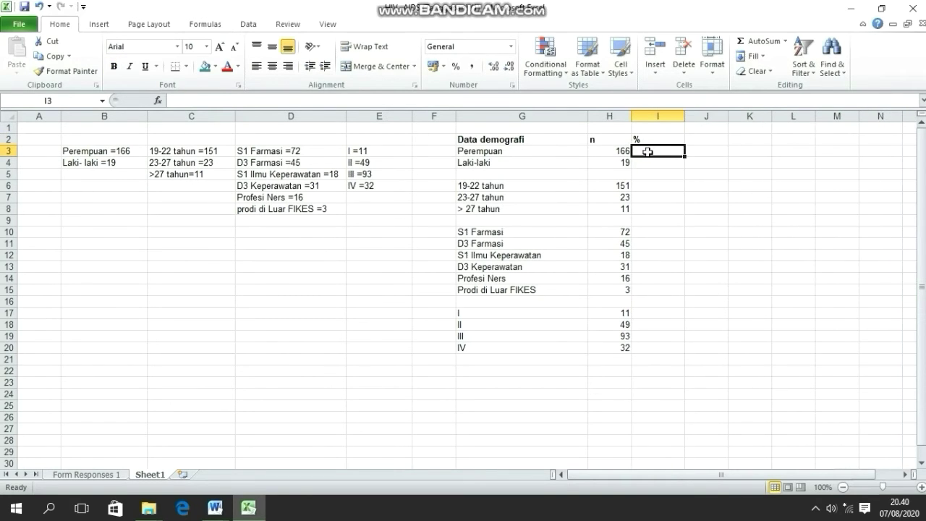
type("=")
left_click(612, 151)
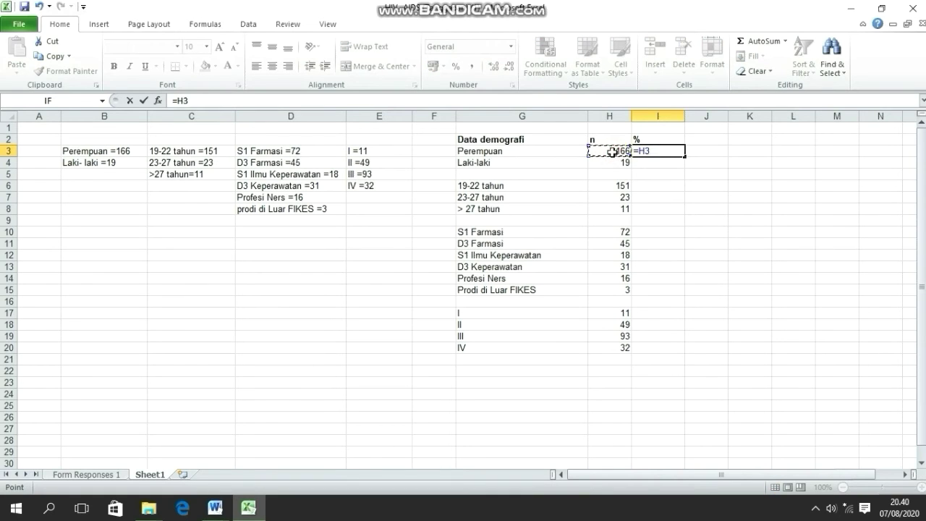
type("/185*100")
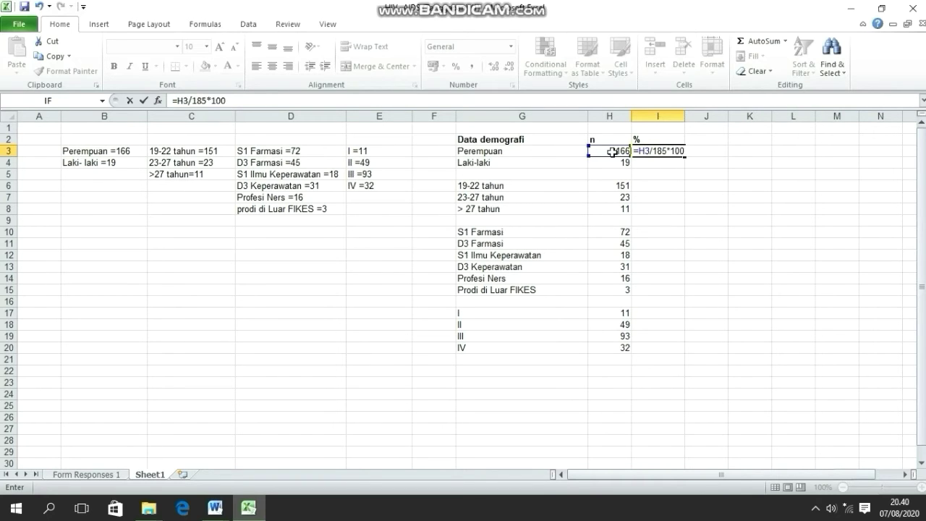
key("Return")
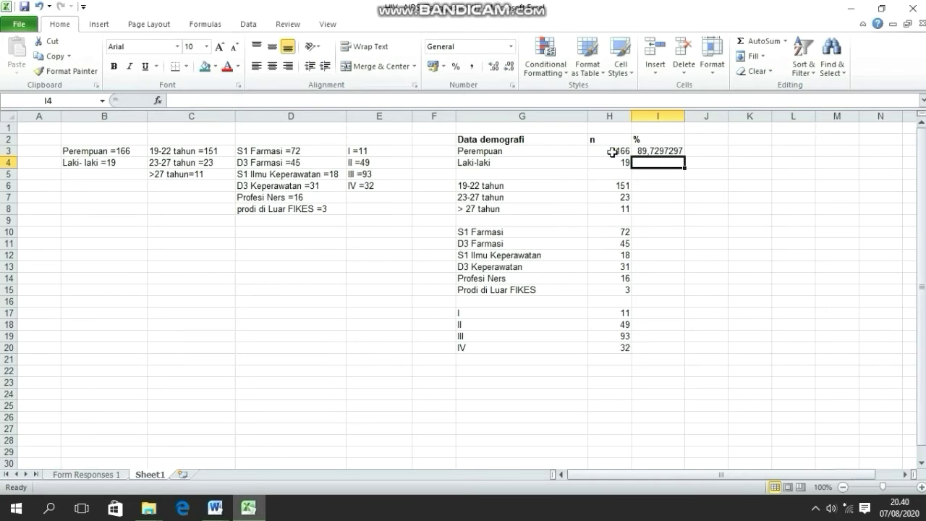
- Reduce the percentage in I3 to one decimal place
left_click(662, 150)
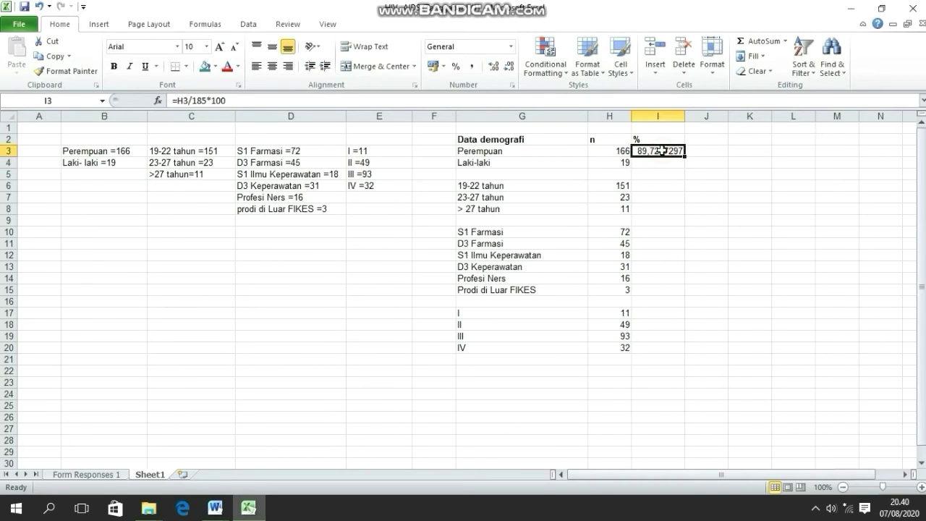
left_click(505, 68)
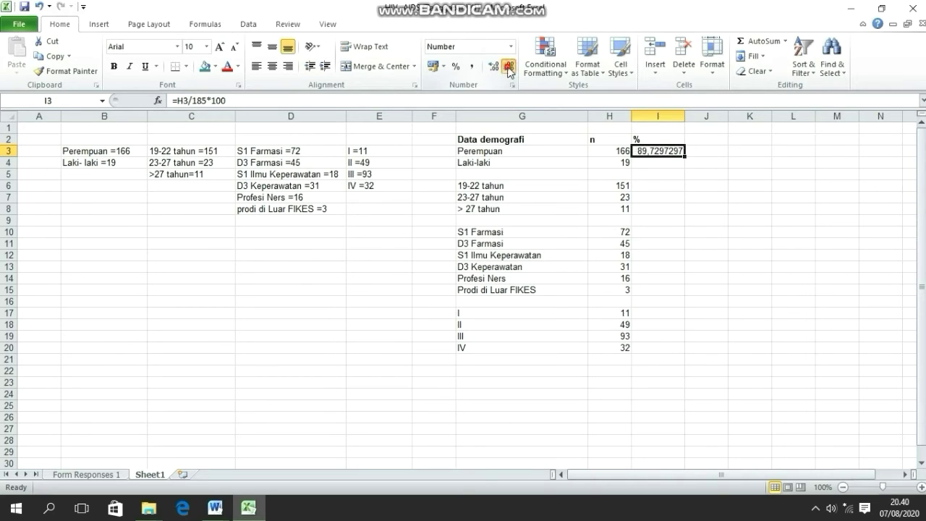
left_click(509, 68)
left_click(509, 68)
left_click(509, 68)
left_click(509, 69)
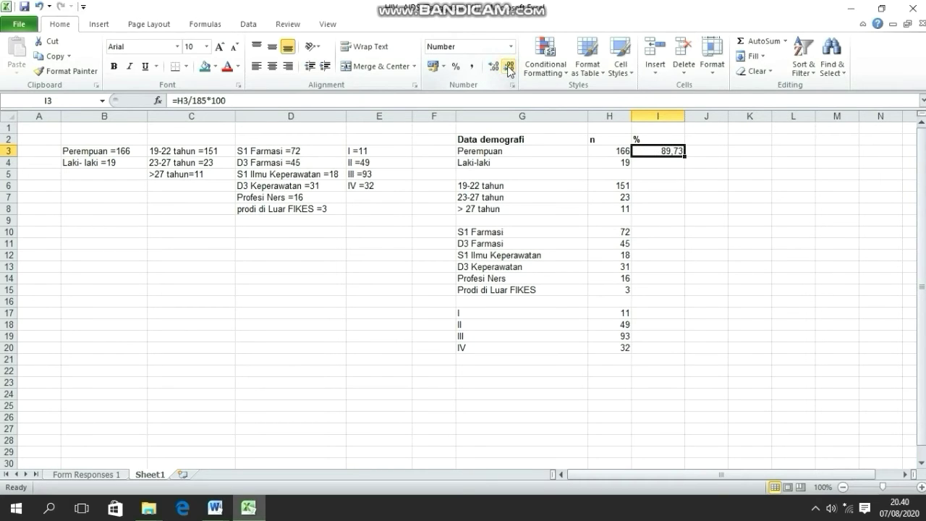
left_click(510, 71)
- Fill the percentage formula from I3 down to I20
left_click(675, 160)
left_click(677, 152)
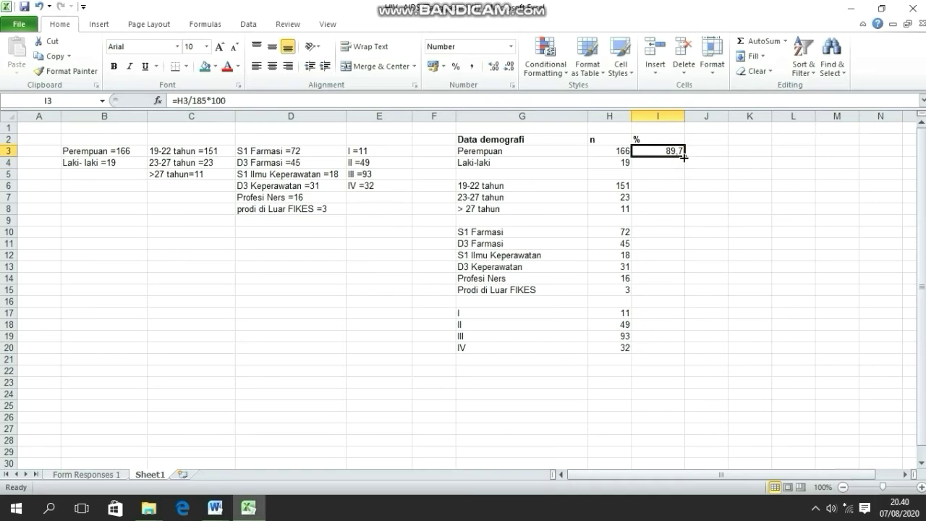
left_click_drag(685, 156, 682, 355)
left_click(711, 334)
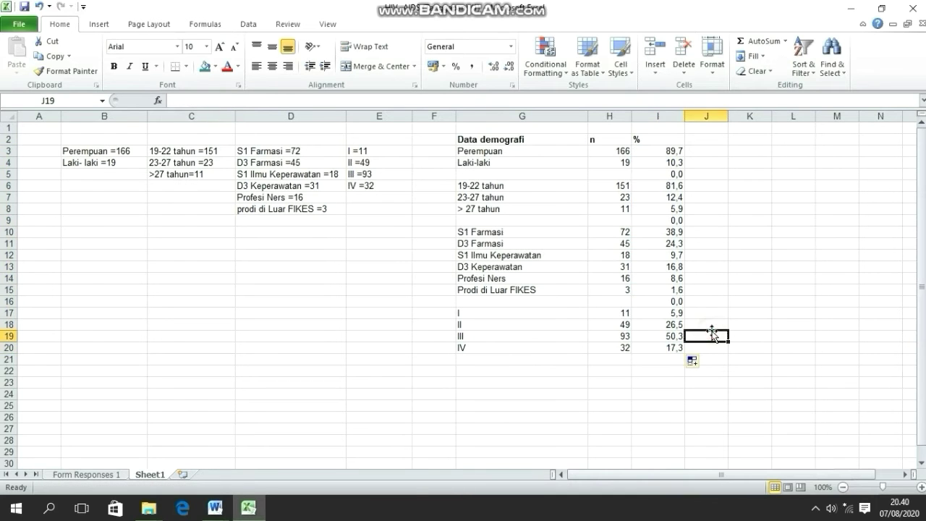
- Clear the zero percentages in the blank separator rows at I5, I9 and I16
double_click(667, 175)
left_click(677, 220)
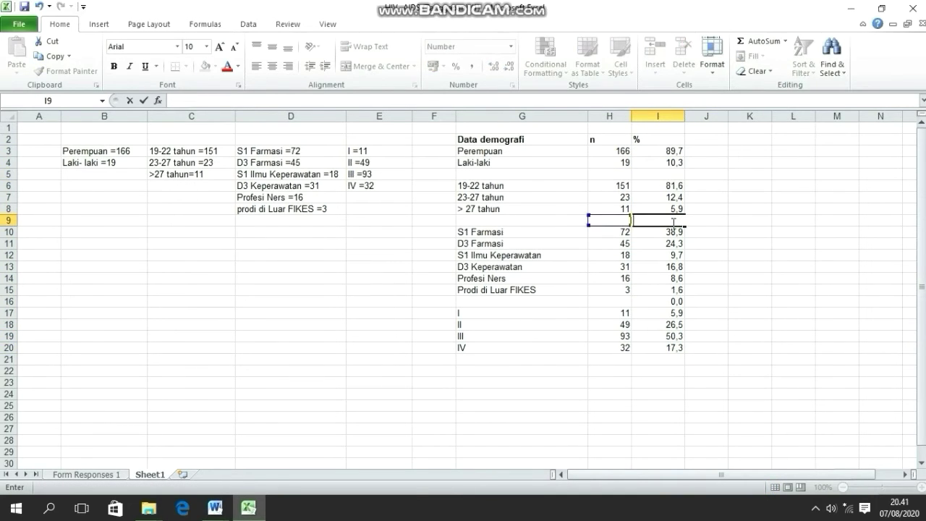
key("Delete")
left_click(677, 301)
key("Delete")
left_click(749, 278)
- Centre the headings and the values in H3:I20, and merge the "Data demografi" heading across F2:G2
left_click_drag(492, 139, 672, 139)
left_click(279, 71)
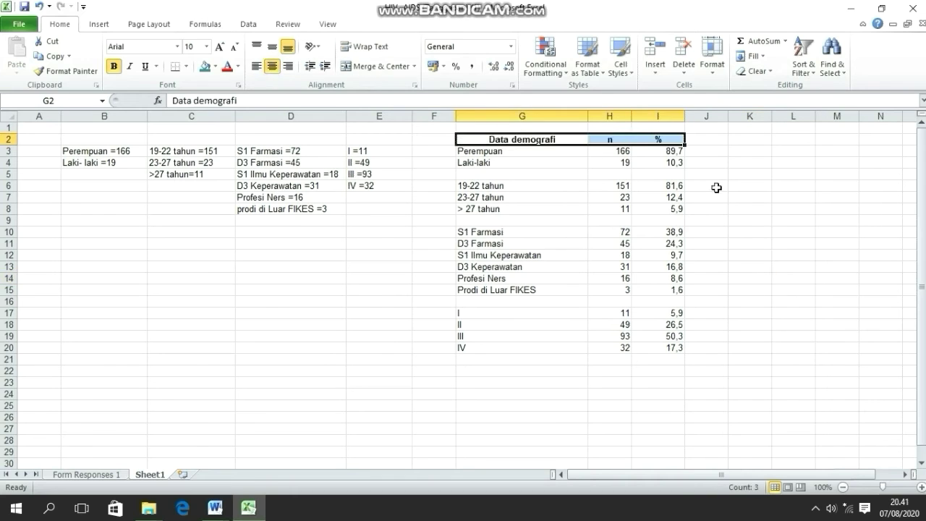
left_click_drag(608, 150, 672, 348)
left_click(272, 66)
left_click(437, 141)
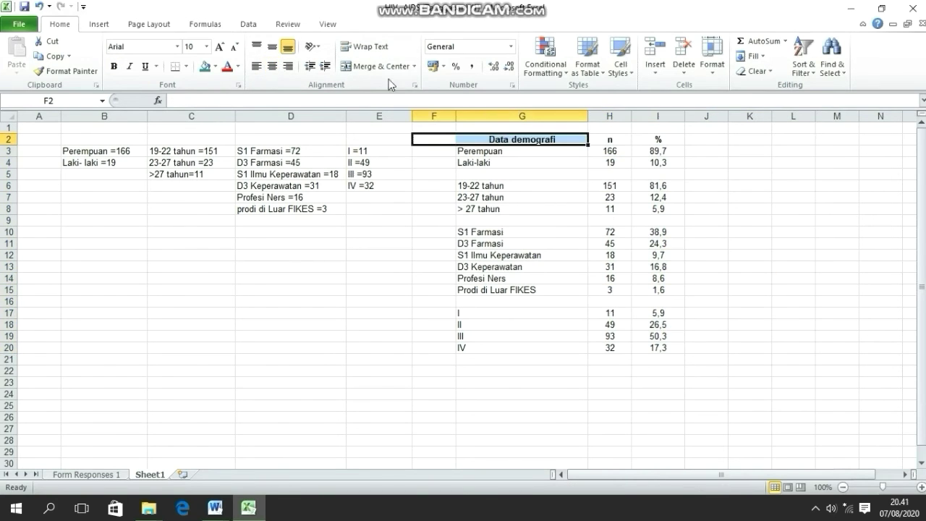
left_click(463, 162)
- Insert blank cells at F3:I3 above the Perempuan entry, shifting the cells down
left_click_drag(434, 150, 654, 150)
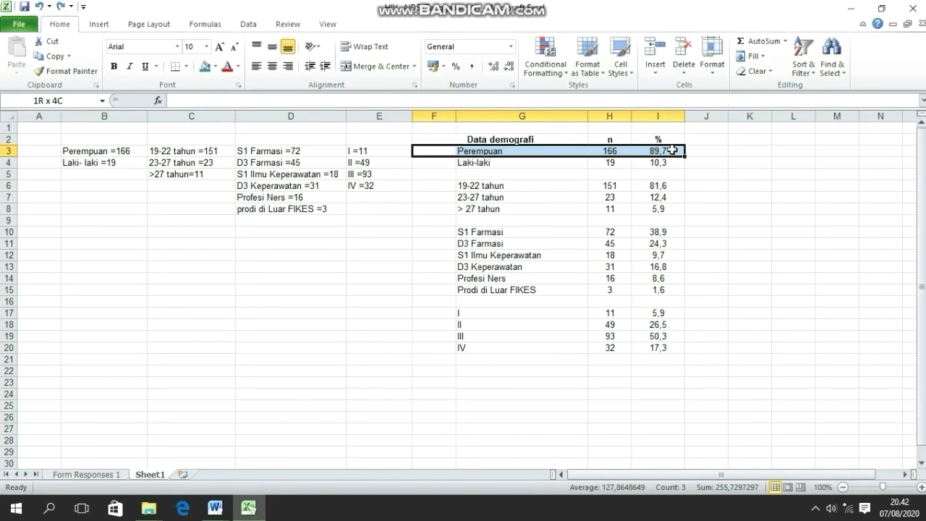
right_click(561, 151)
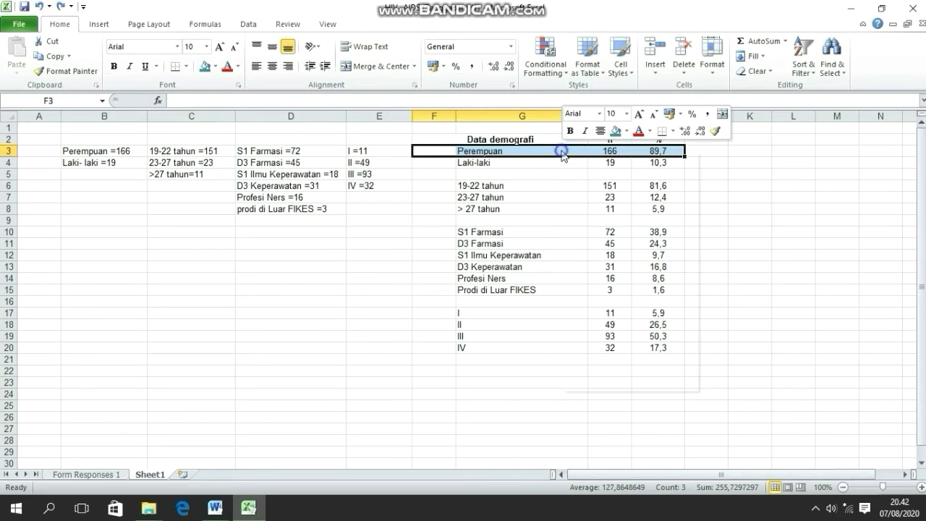
left_click(605, 239)
left_click(573, 271)
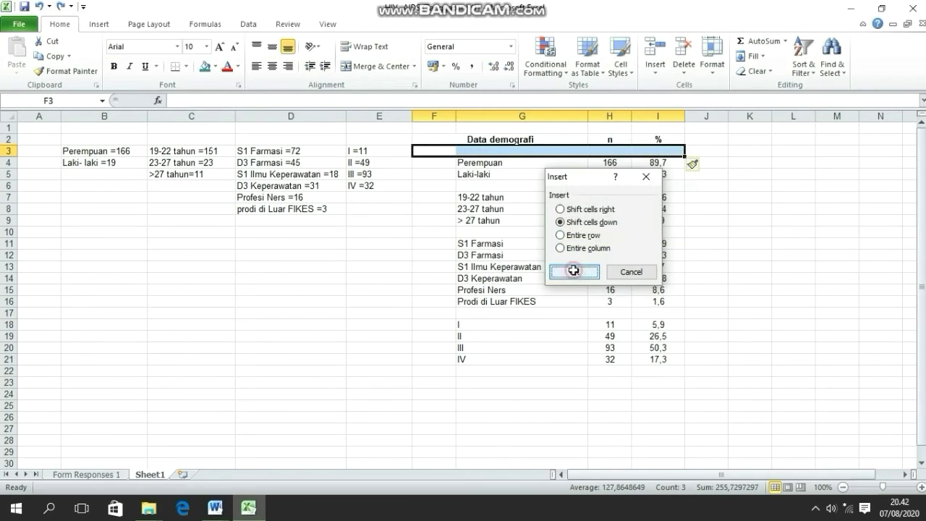
- Merge F3:G3 and left-align the merged cell
left_click(438, 150)
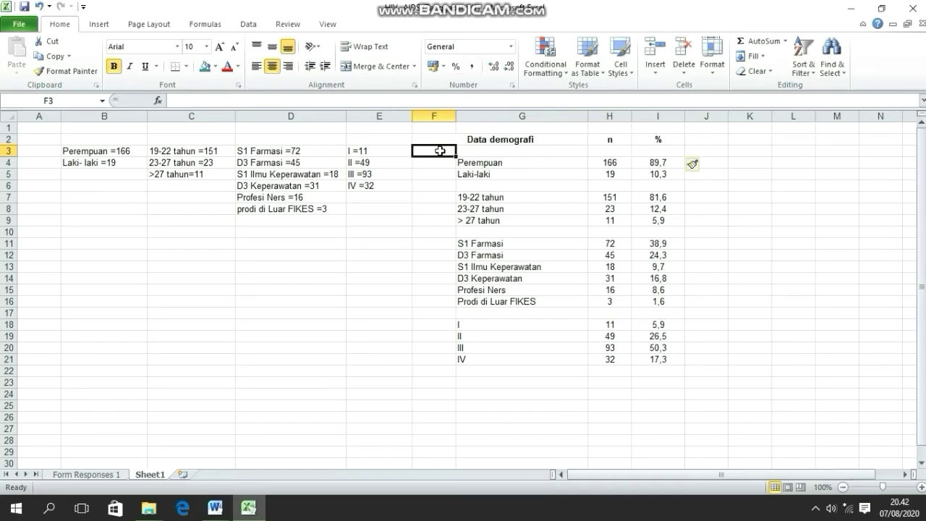
left_click_drag(439, 150, 459, 150)
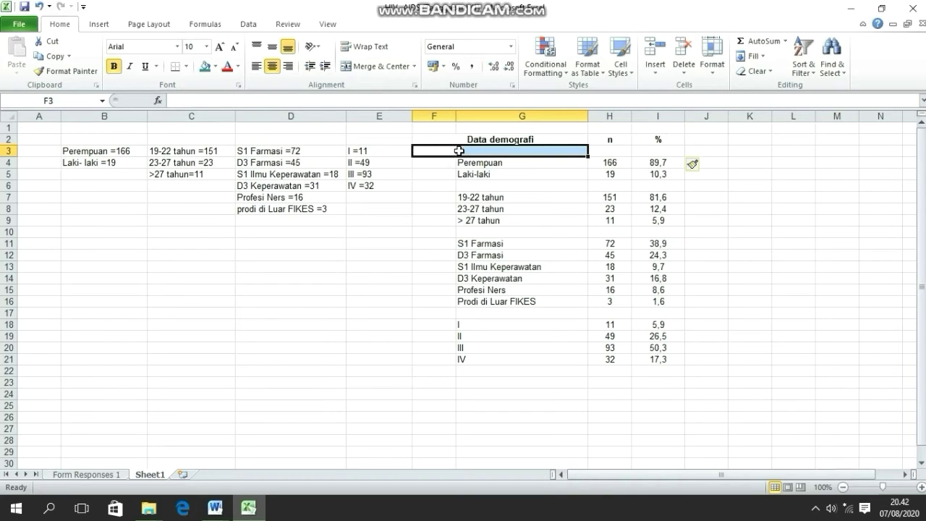
left_click(354, 66)
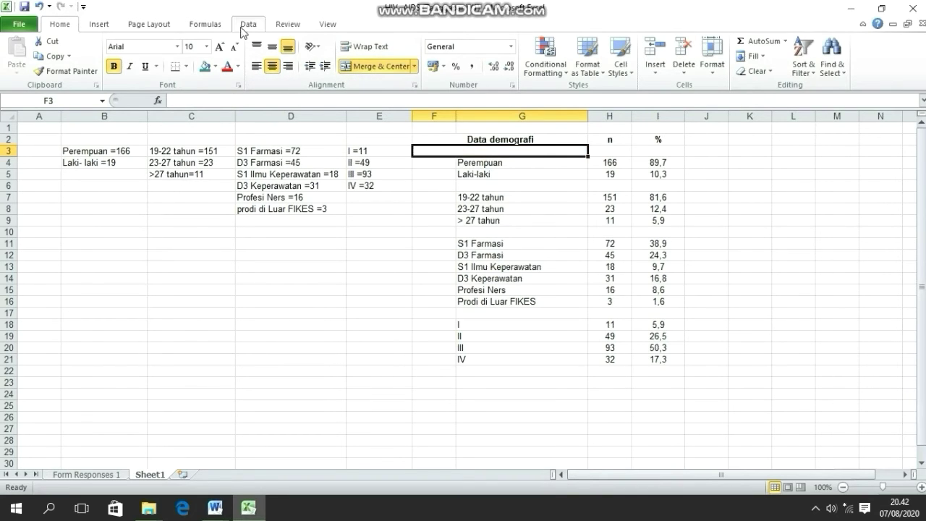
left_click(257, 66)
- Enter the group label "Jenis Kelamin" in the merged cell above the gender rows
type("Gender")
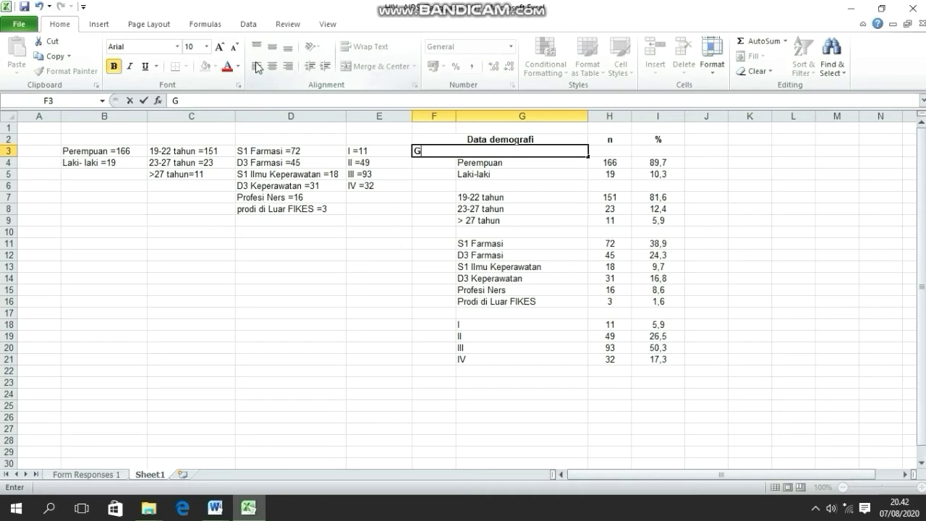
key("BackSpace")
key("BackSpace")
key("BackSpace")
key("BackSpace")
key("BackSpace")
key("BackSpace")
type("Jenis Kelamin")
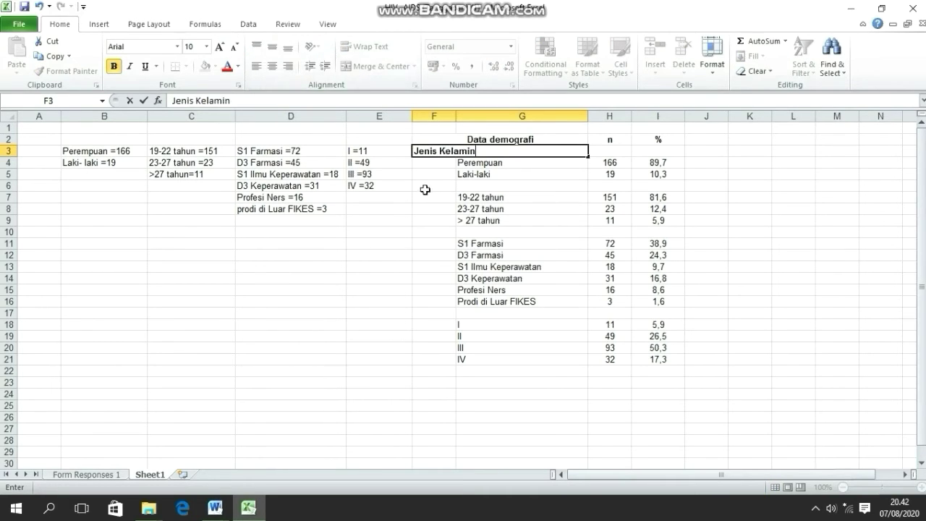
- Insert blank cells at F6:I6 above the age groups, shifting the cells down
left_click_drag(424, 187, 645, 185)
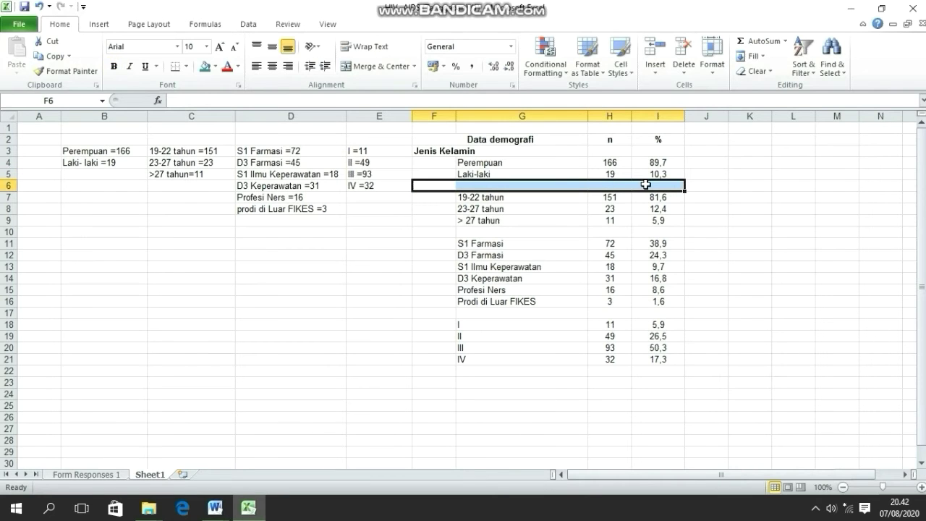
right_click(644, 186)
left_click(680, 274)
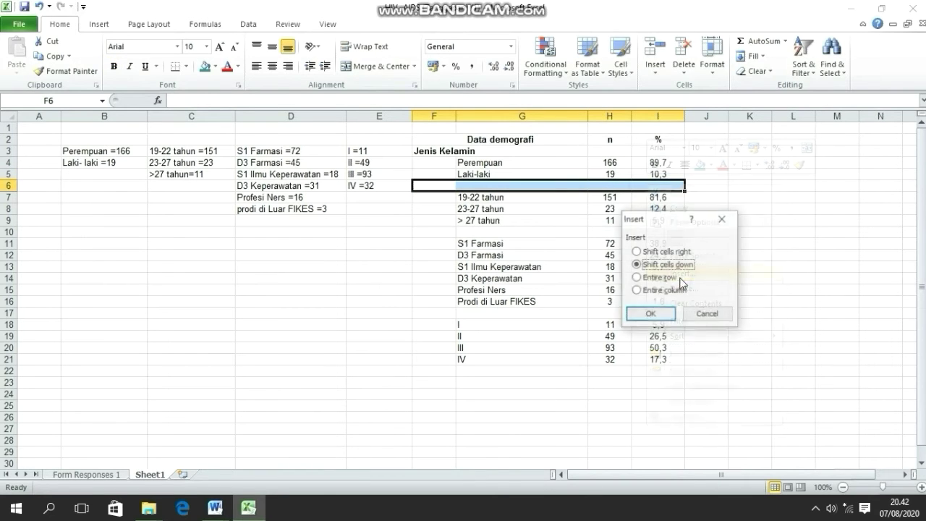
left_click(655, 312)
- Enter the bold group label "Usia" in F7 above the age groups
left_click(439, 197)
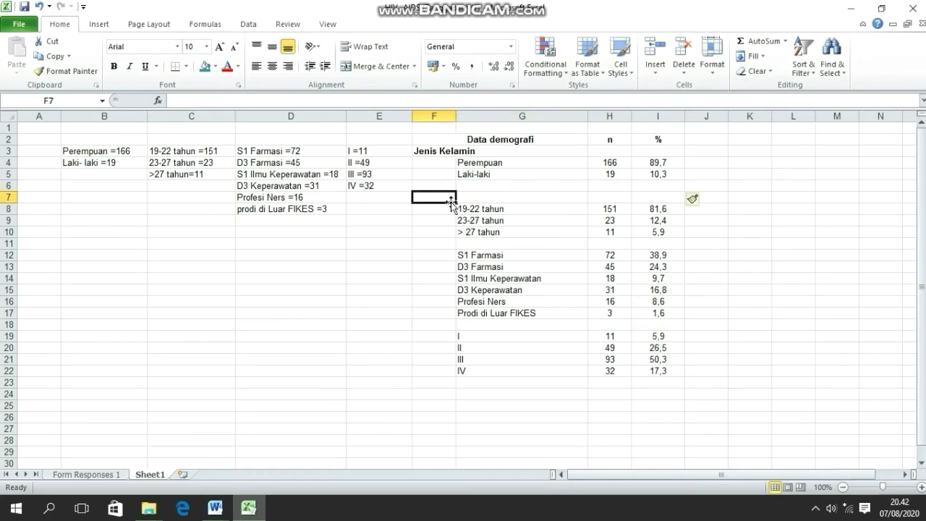
type("Usi")
key("BackSpace")
key("BackSpace")
key("BackSpace")
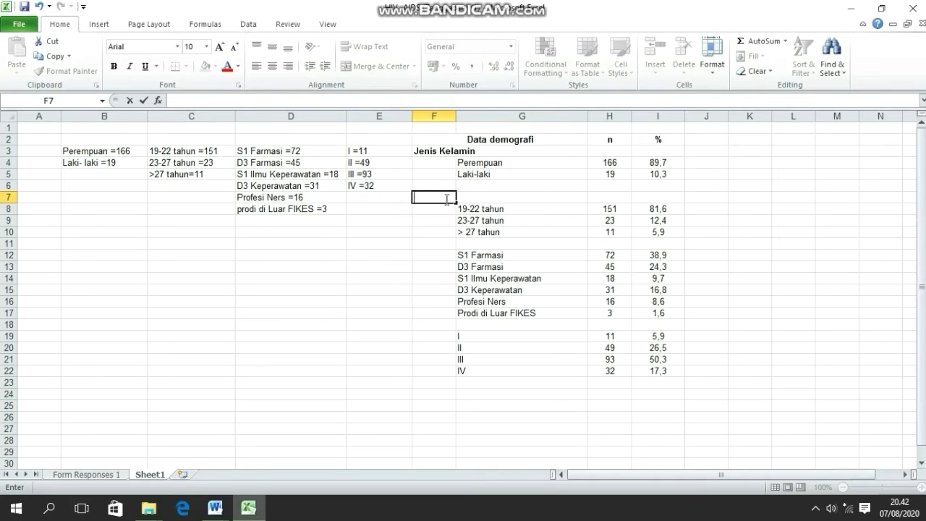
key("ctrl+b")
type("Usia")
- Insert blank cells at F11:I11, shifting the cells down, and enter the label "Program Studi" in F12
left_click_drag(434, 244, 638, 246)
right_click(639, 246)
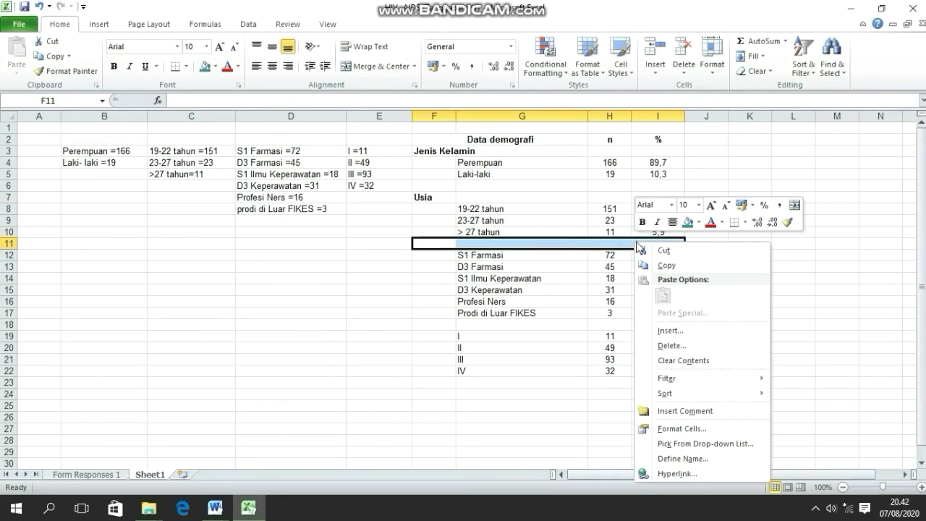
left_click(669, 330)
left_click(653, 364)
left_click(445, 254)
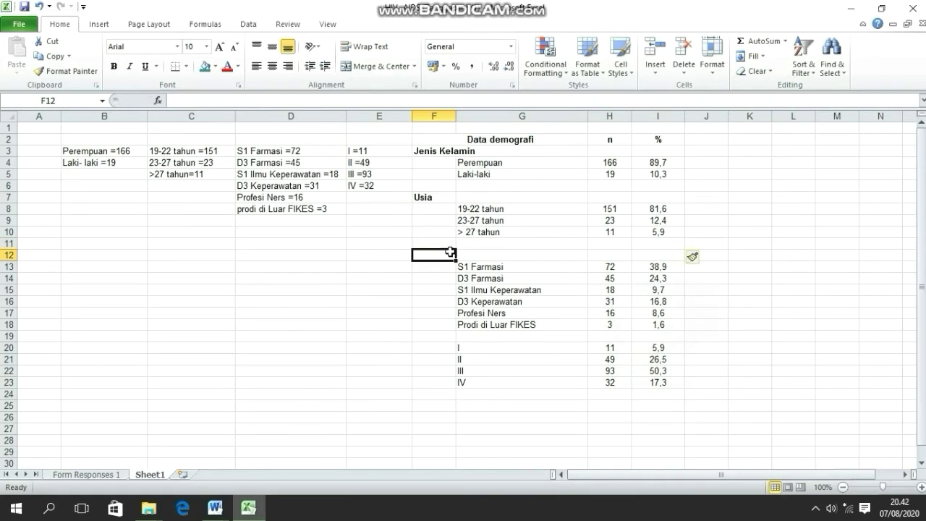
type("Program Studi")
- Insert blank cells at F19:I19, shifting the cells down, and enter the label "Tingkat" in F20
left_click_drag(445, 336, 642, 336)
right_click(642, 336)
left_click(663, 185)
key("Return")
left_click(427, 348)
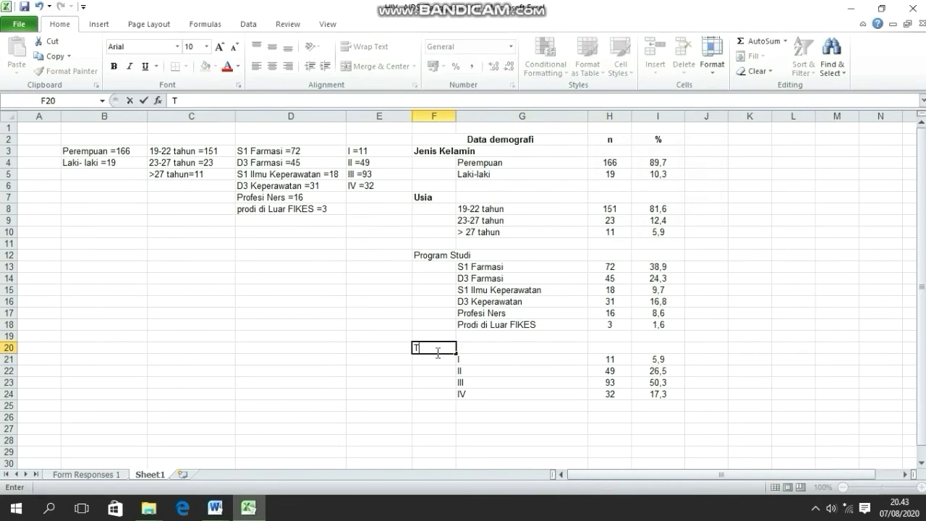
type("Tingkat")
- Copy the bold formatting of the "Usia" label to the "Program Studi" and "Tingkat" labels
left_click(419, 197)
left_click(66, 71)
left_click(423, 255)
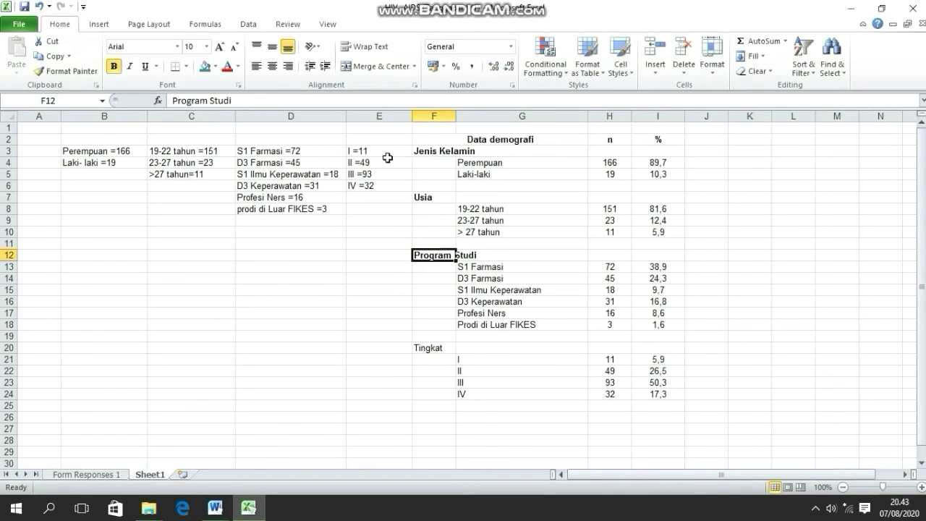
left_click(66, 71)
left_click(423, 347)
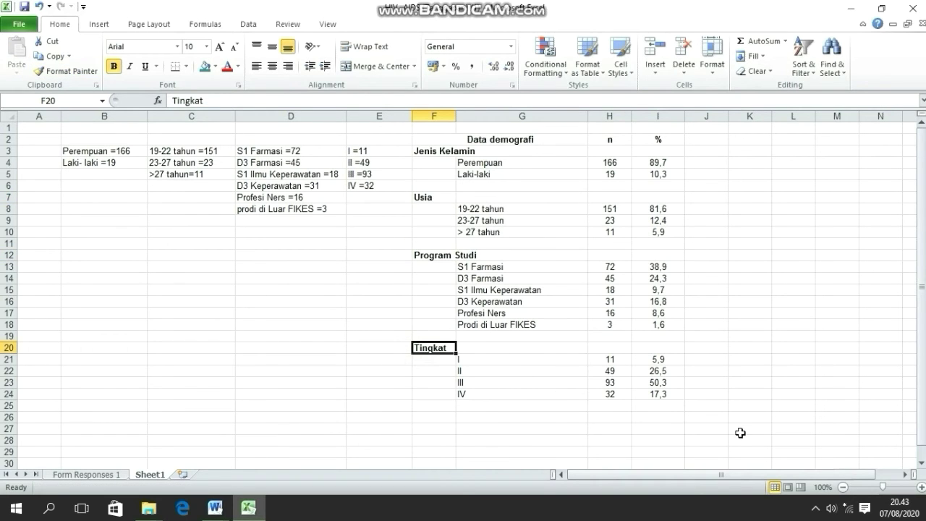
- Apply only an outside border around the whole demographic table F2:I24, without inner gridlines
left_click_drag(450, 138, 657, 392)
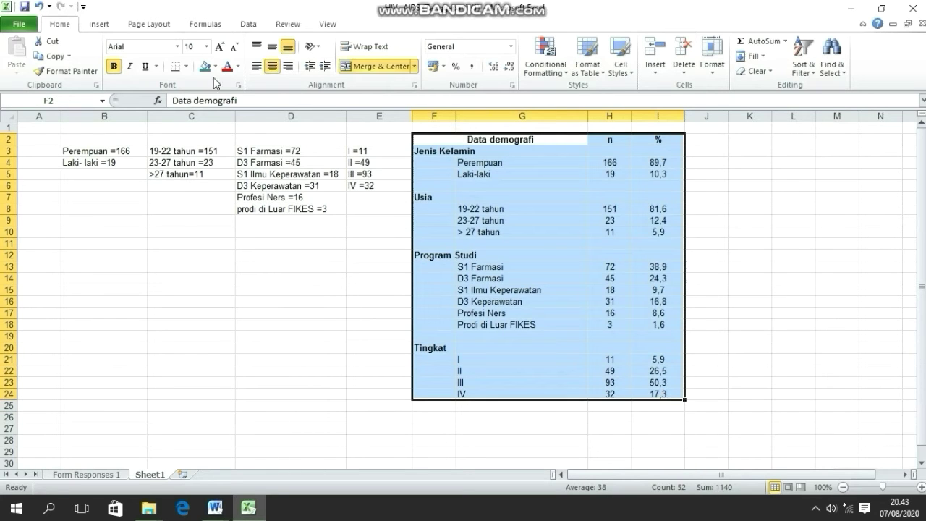
left_click(186, 66)
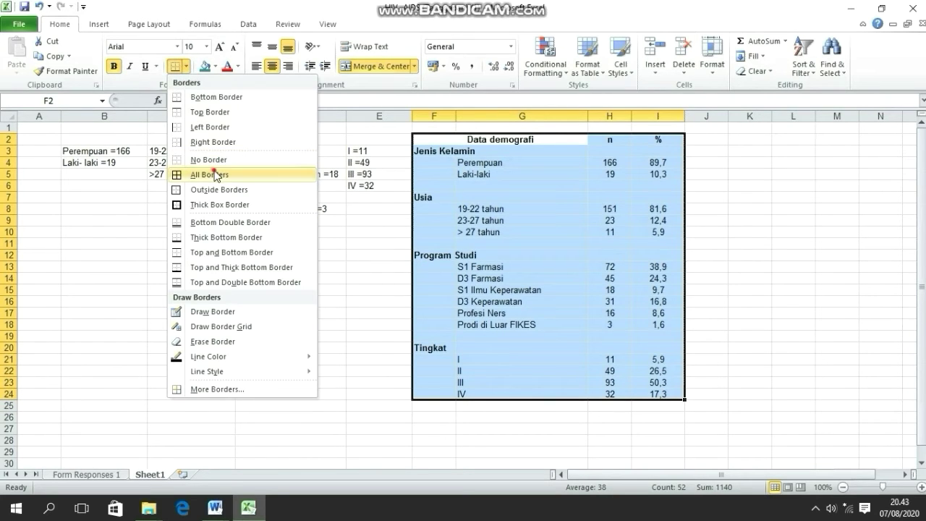
left_click(214, 176)
left_click(186, 66)
left_click(201, 189)
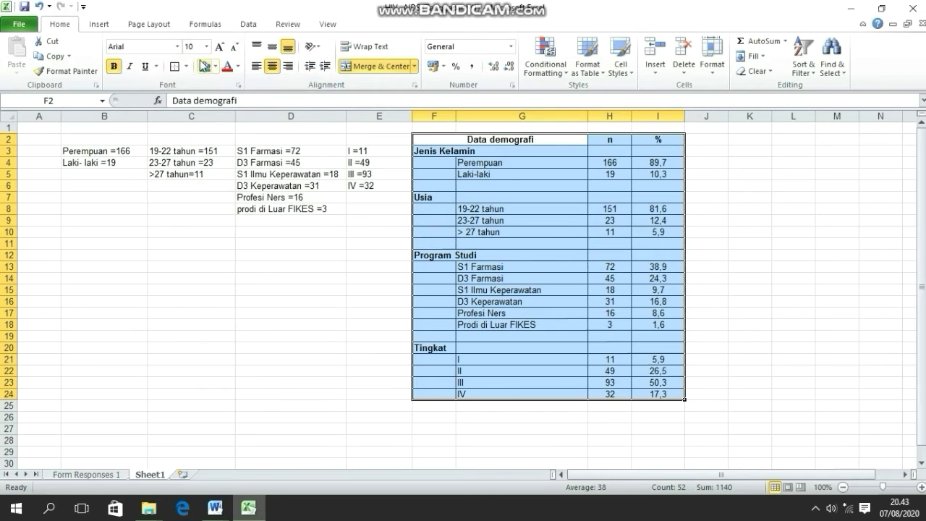
left_click(187, 67)
left_click(206, 161)
left_click(185, 70)
left_click(194, 188)
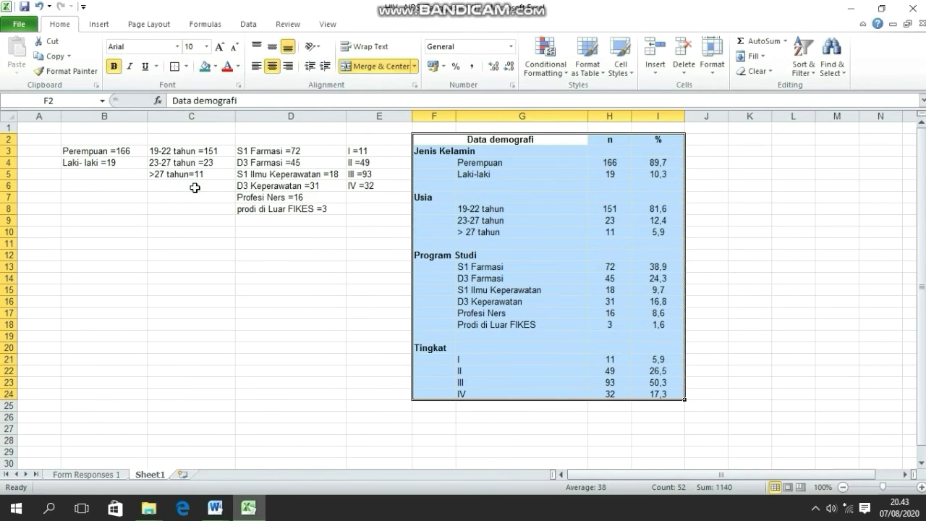
- Set the demographic table's font to Times New Roman, size 12
left_click(176, 46)
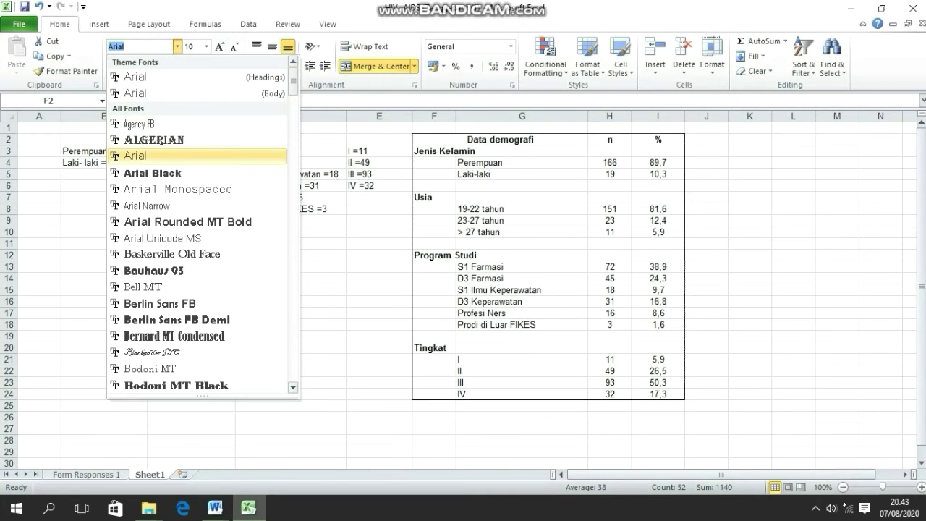
type("tim")
left_click(164, 385)
left_click(207, 47)
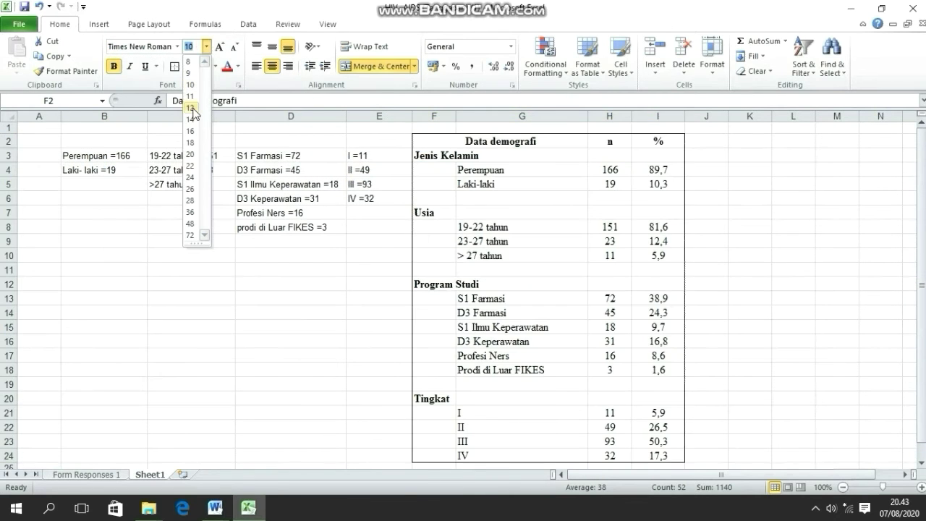
left_click(191, 108)
left_click(705, 198)
- Increase the font size of the table's header row F2:I2 to 14 and outline the row with an outside border
left_click_drag(469, 140, 657, 141)
left_click(219, 45)
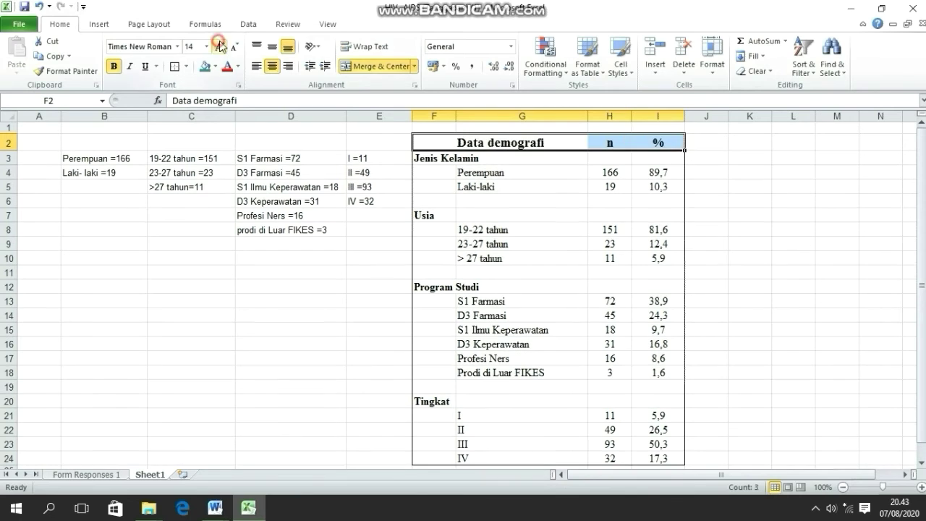
left_click(735, 239)
scroll(923, 438, "down", 1)
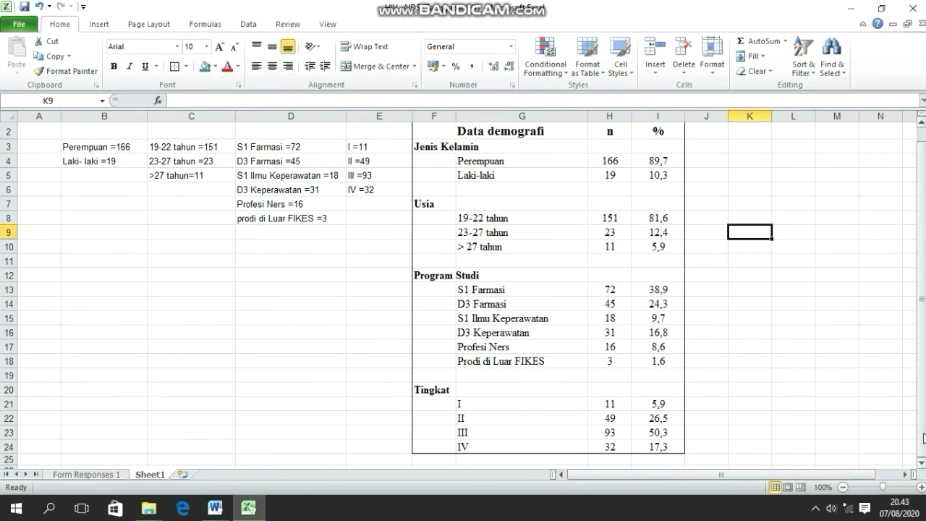
left_click_drag(921, 368, 920, 344)
left_click_drag(457, 143, 638, 140)
left_click(176, 67)
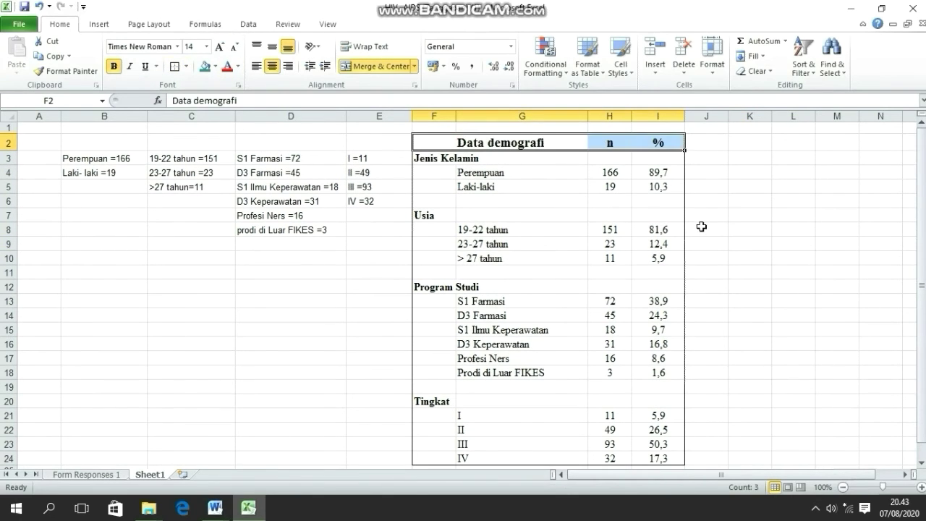
left_click(701, 226)
- Copy the demographic table F2:I24 and switch to the HIV/AIDS questionnaire document in Word
left_click_drag(449, 143, 646, 449)
right_click(609, 193)
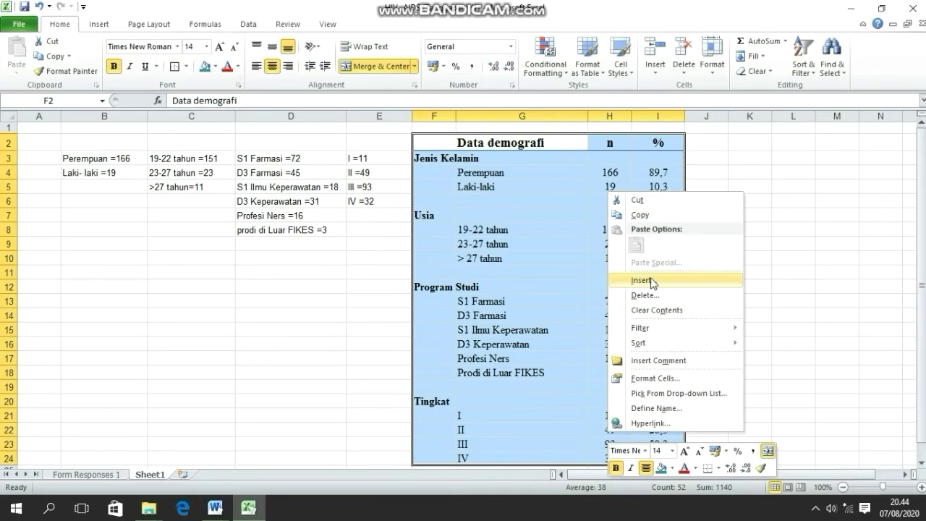
left_click(639, 216)
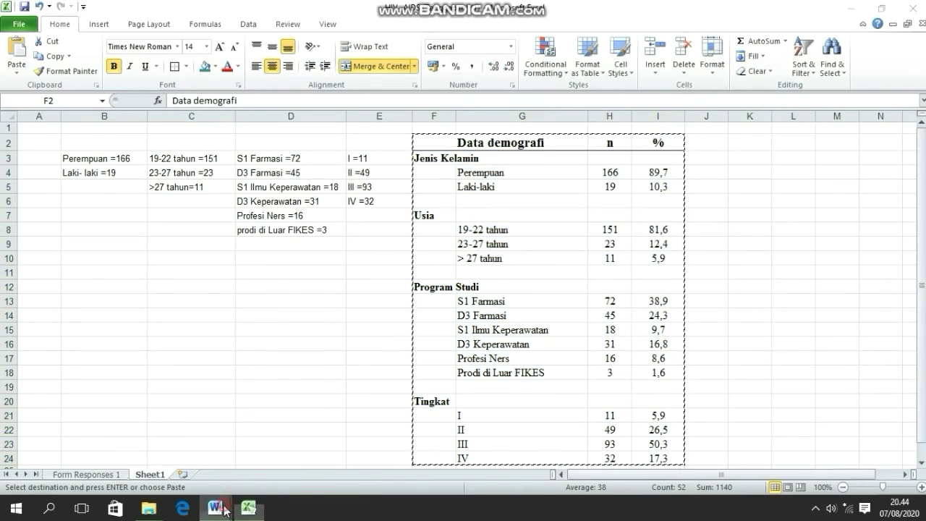
mouse_move(224, 510)
mouse_move(284, 481)
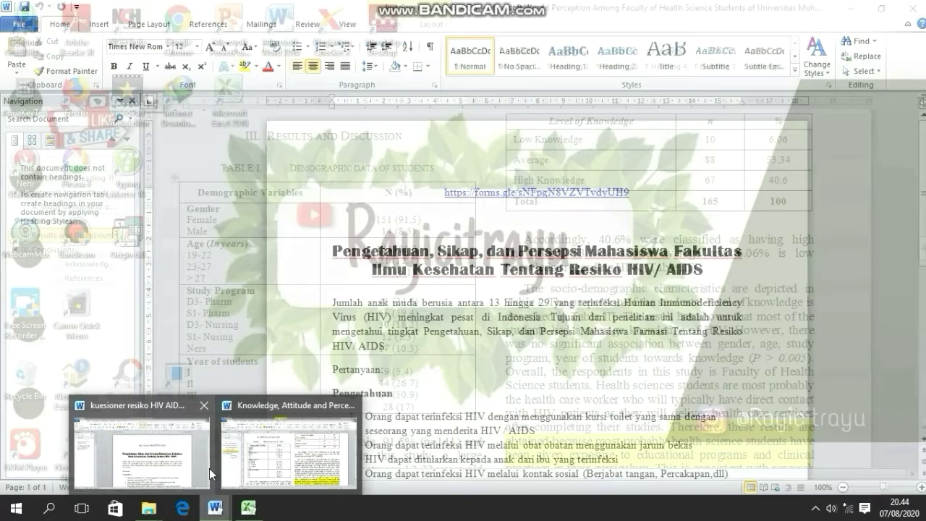
left_click(209, 468)
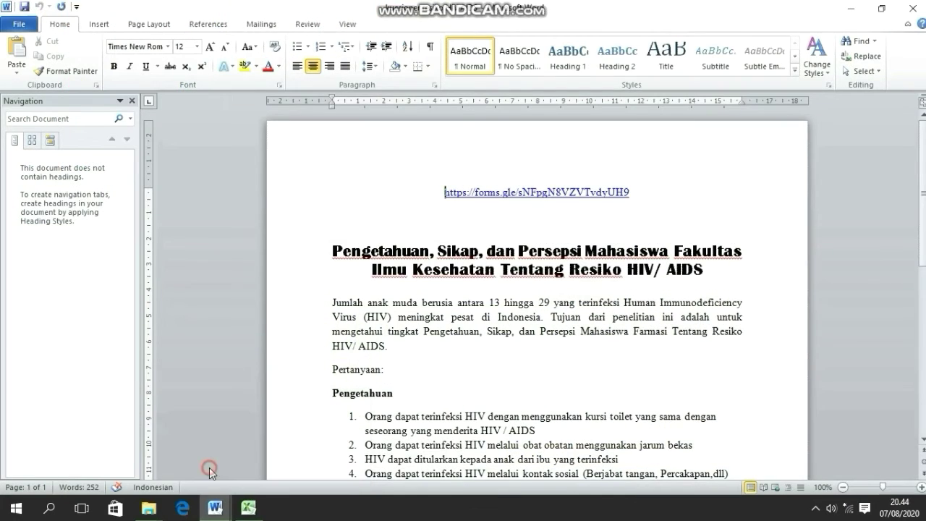
- Create a new blank Word document and paste the copied demographic table into it
left_click(22, 25)
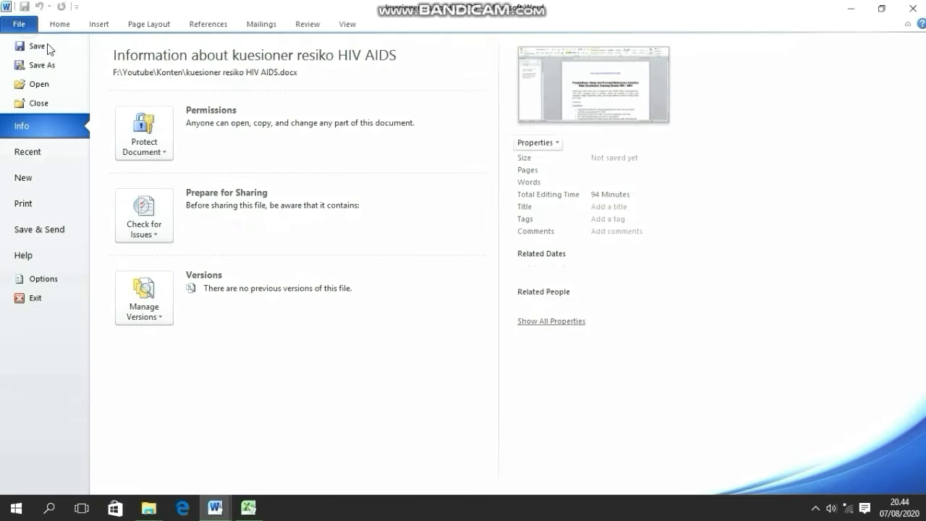
left_click(33, 178)
left_click(703, 319)
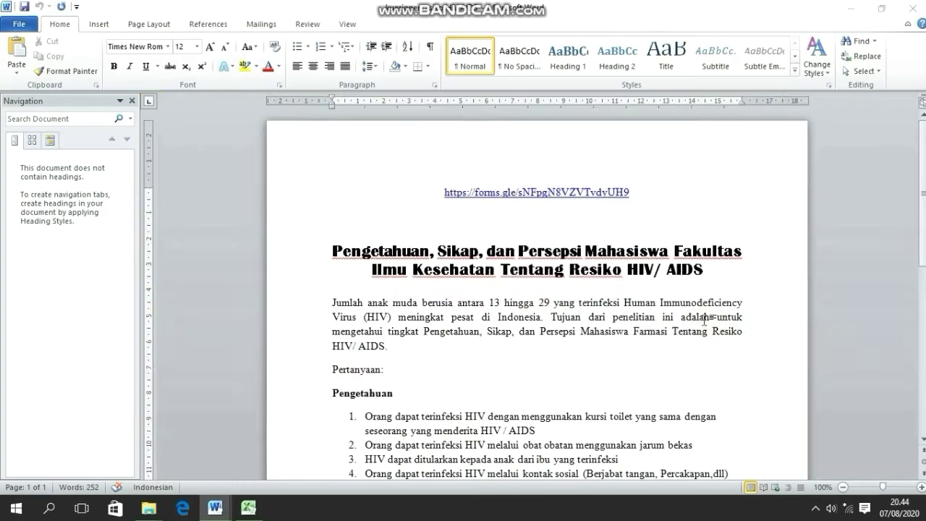
left_click(843, 487)
left_click(842, 487)
left_click(842, 487)
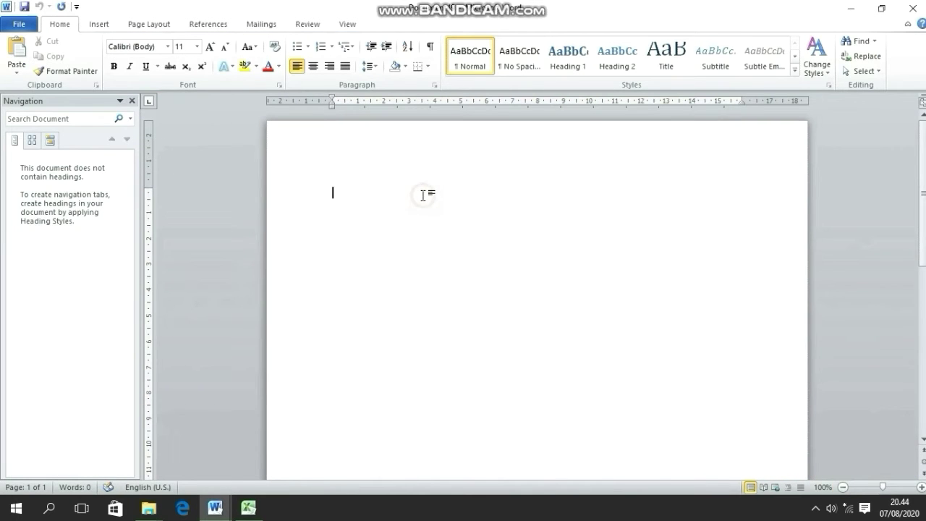
key("ctrl+v")
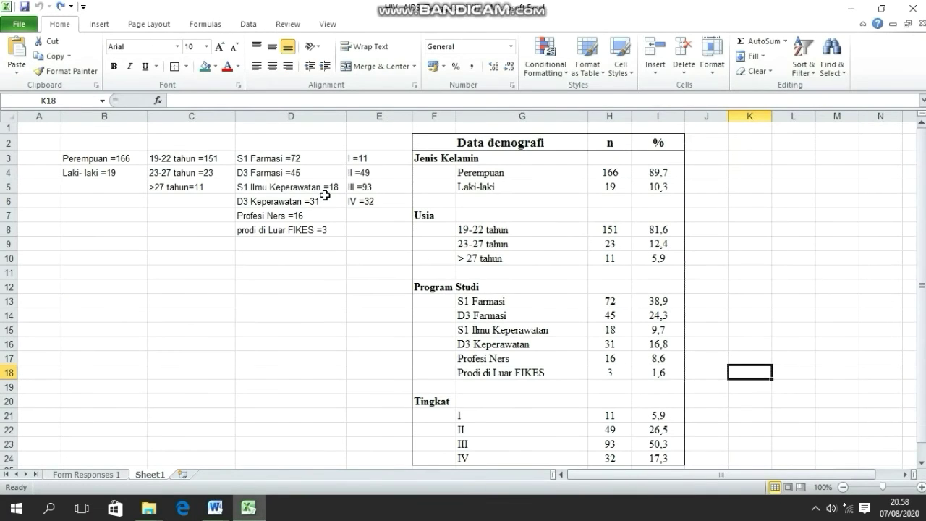
- Clear the contents of the category count notes in B3:E8 of the Excel sheet
left_click_drag(86, 159, 361, 229)
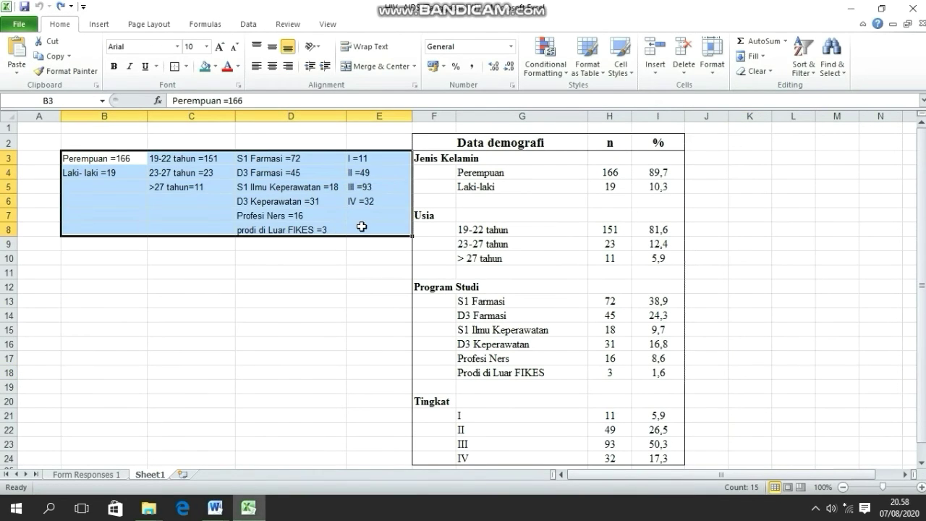
right_click(362, 230)
left_click(405, 342)
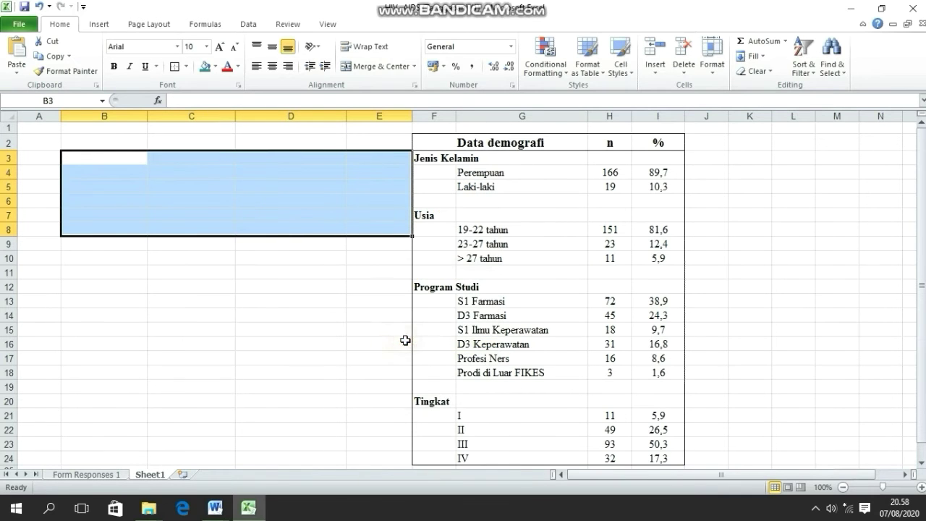
- Switch to the questionnaire document in Word and copy the six numbered questions under "Pengetahuan"
left_click_drag(741, 474, 818, 474)
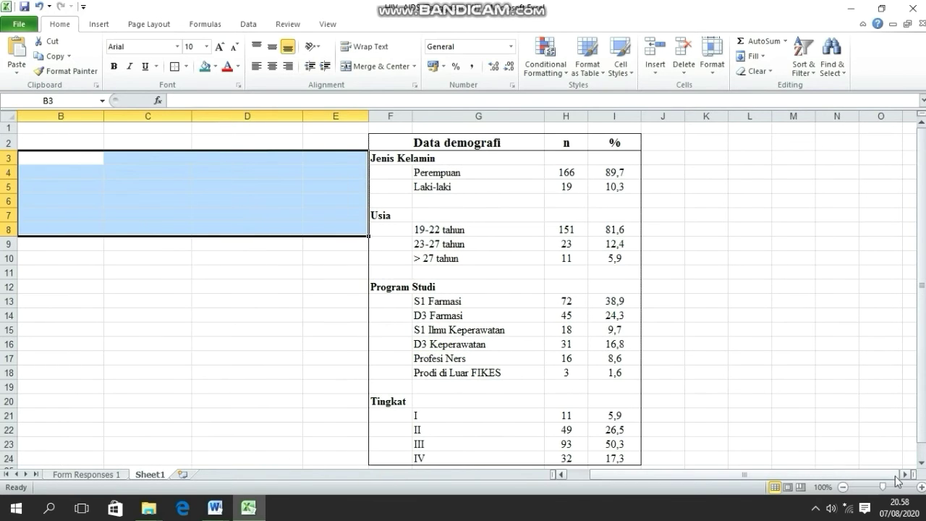
left_click(901, 475)
left_click(901, 475)
left_click(901, 475)
left_click(901, 476)
left_click(901, 475)
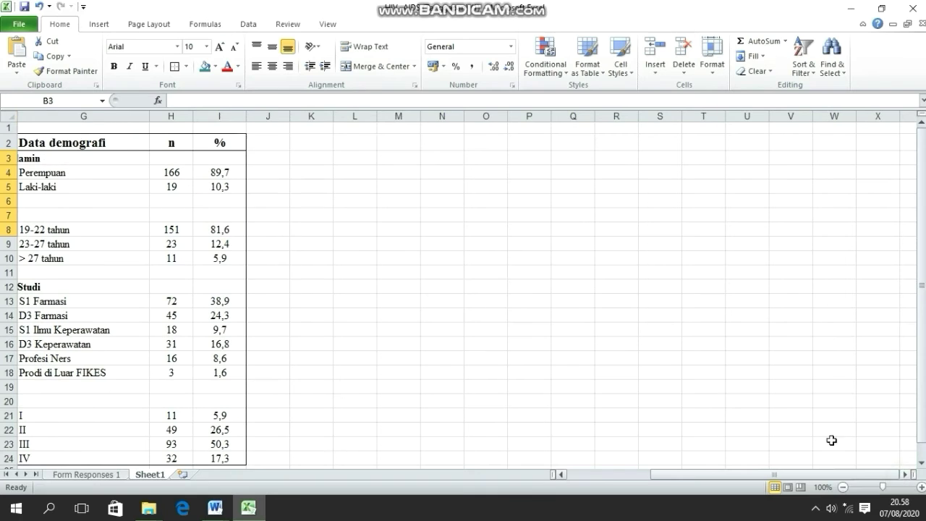
left_click(311, 147)
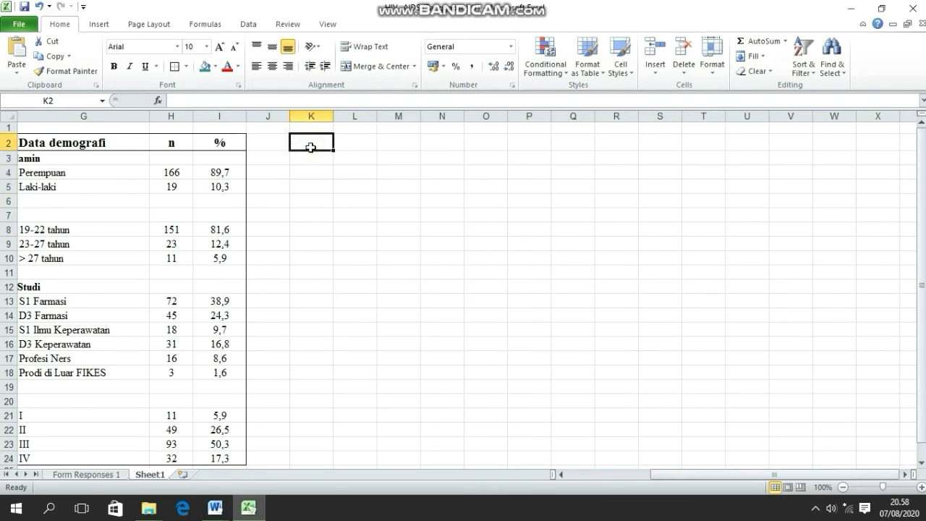
left_click(214, 509)
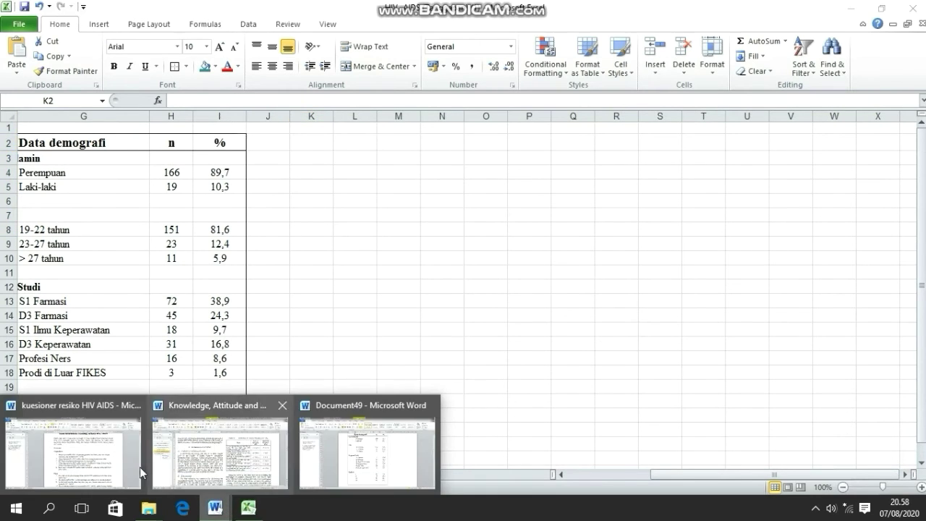
left_click(102, 458)
left_click(495, 311)
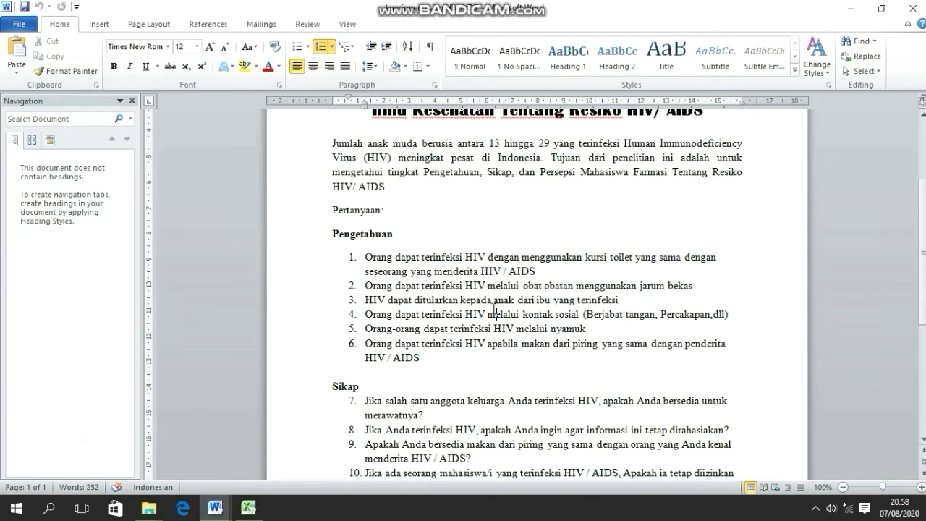
left_click_drag(366, 258, 421, 357)
right_click(400, 343)
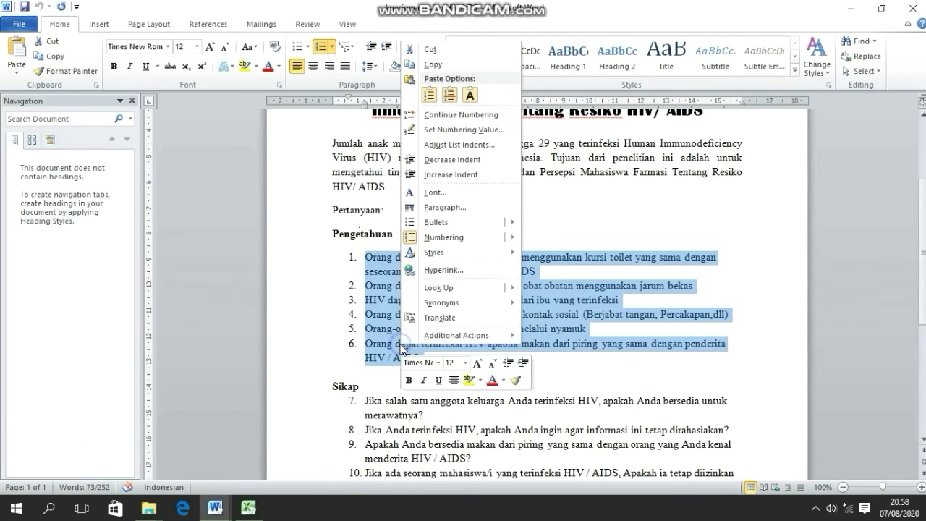
left_click(432, 64)
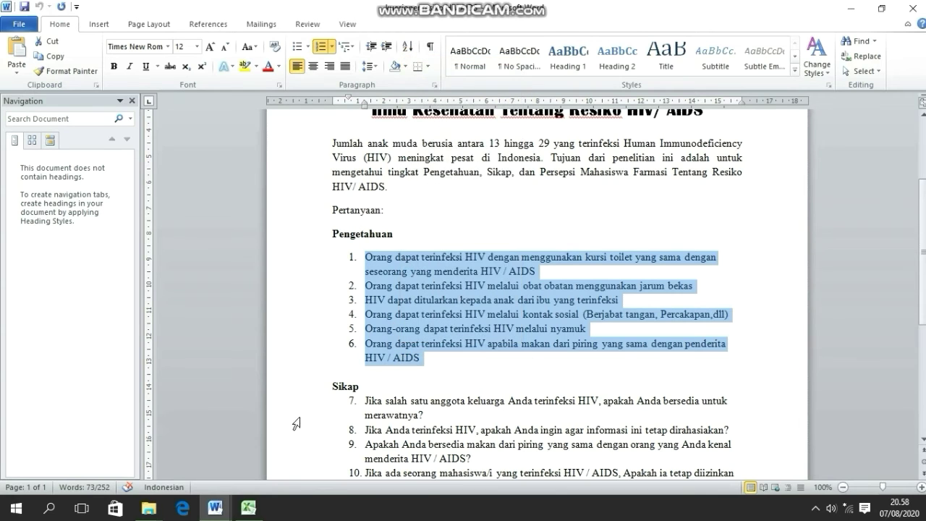
- Switch back to Excel and paste the copied questions into Sheet1 starting at K3
left_click(248, 508)
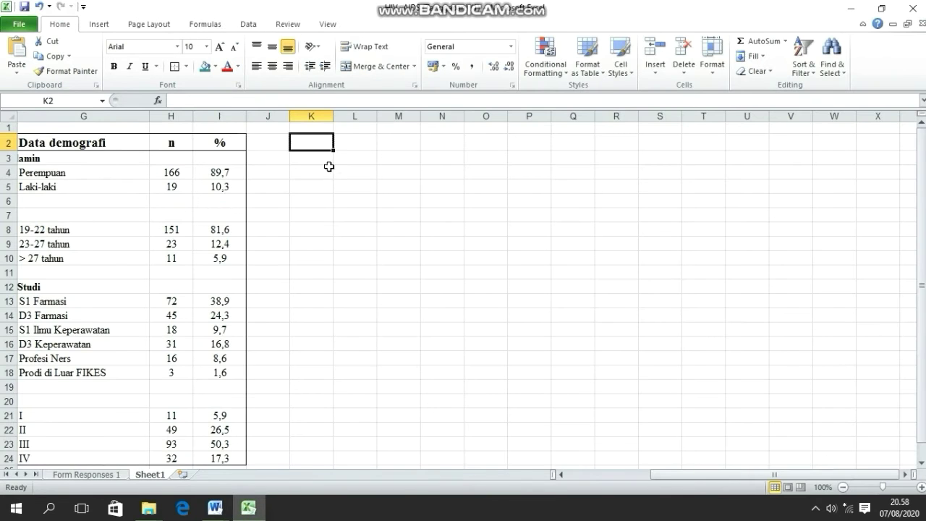
left_click(314, 158)
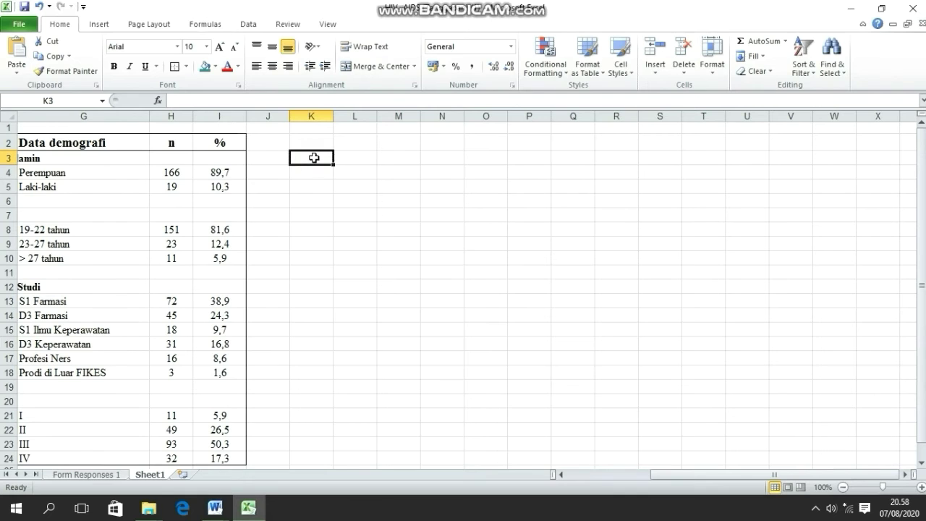
right_click(314, 159)
left_click(337, 210)
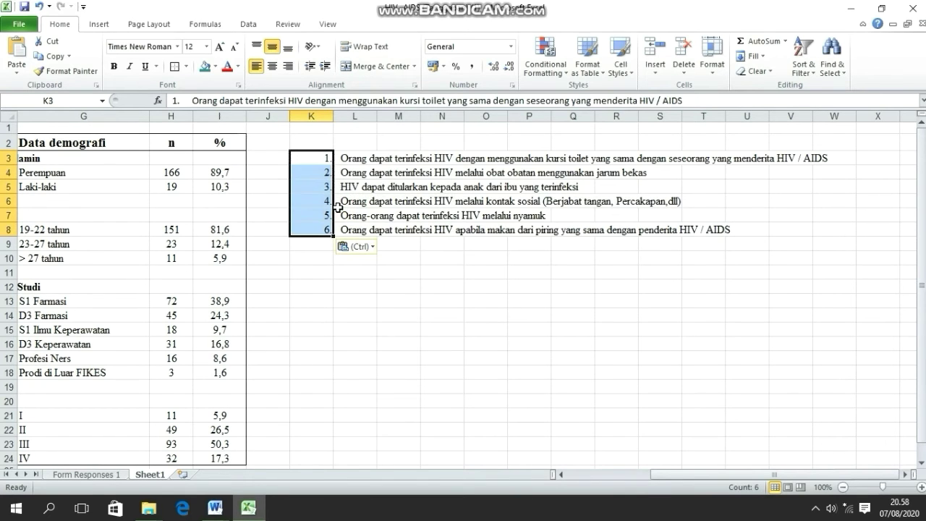
- Enter the bold heading "Pengetahuan" in L2 above the pasted questions
left_click(359, 139)
key("ctrl+b")
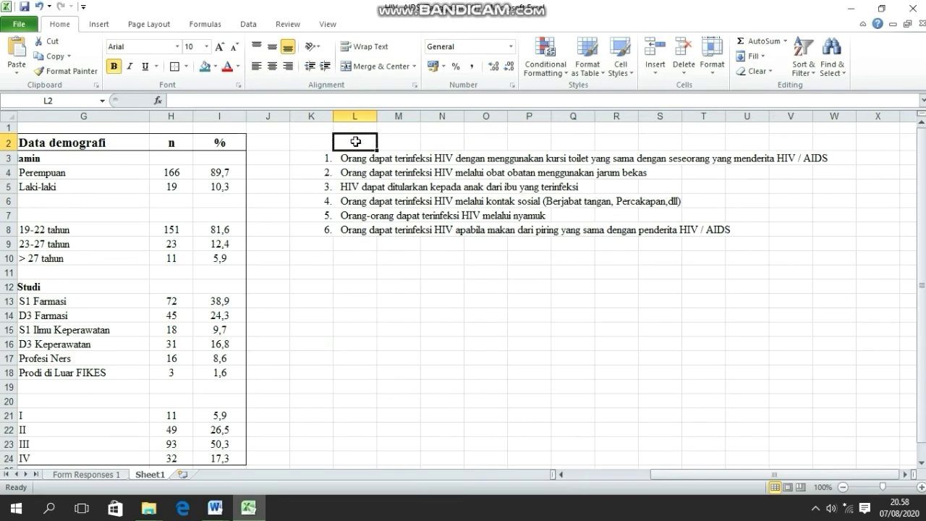
type("Penge")
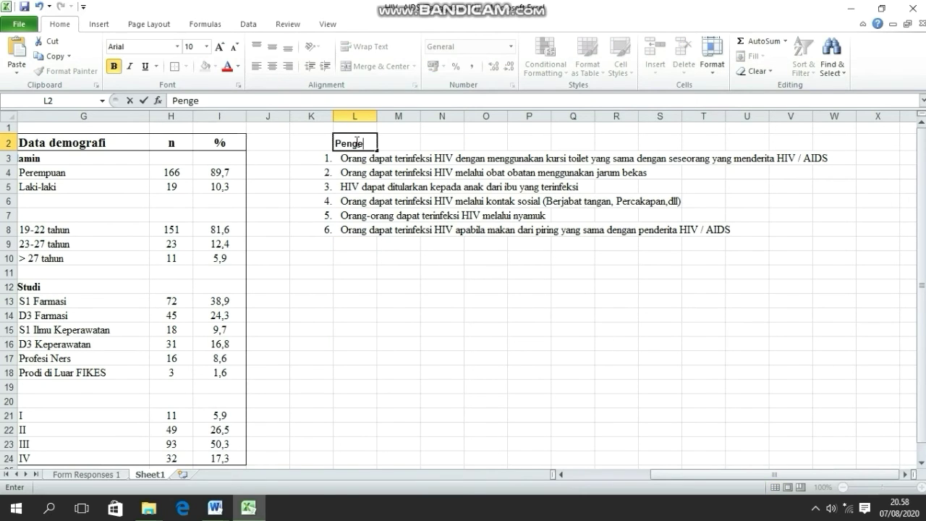
type("tahuan")
- Widen column K to fit the question text, then merge K2:L2 and left-align the "Pengetahuan" heading
left_click_drag(311, 158, 327, 228)
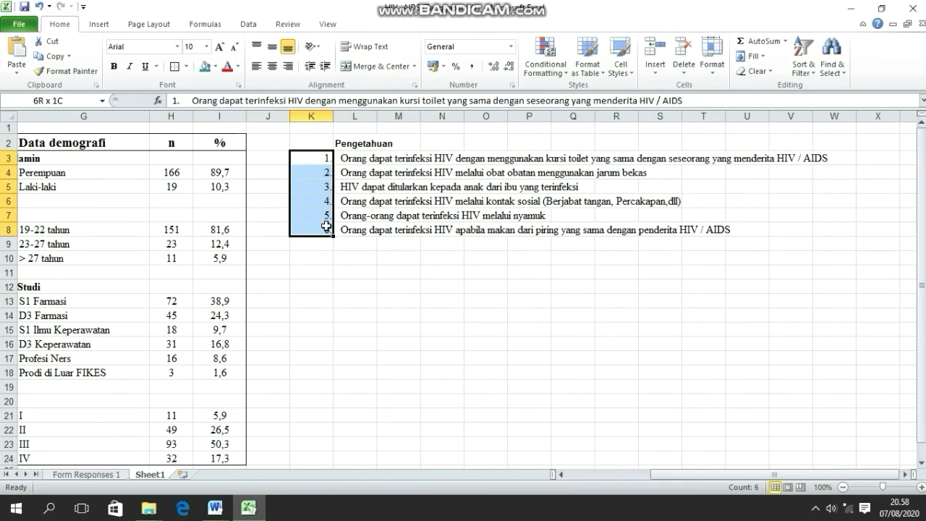
left_click(343, 158)
left_click_drag(334, 115, 496, 142)
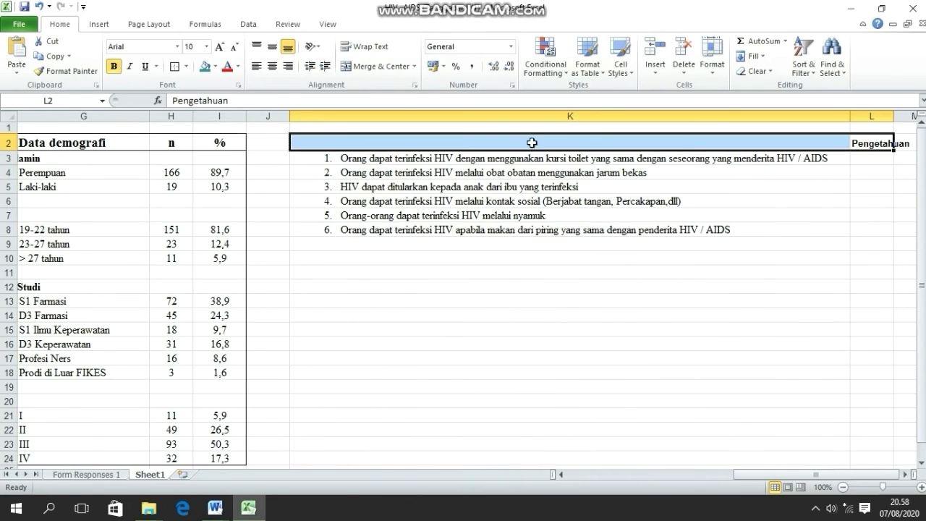
left_click(376, 66)
left_click(255, 66)
left_click(543, 301)
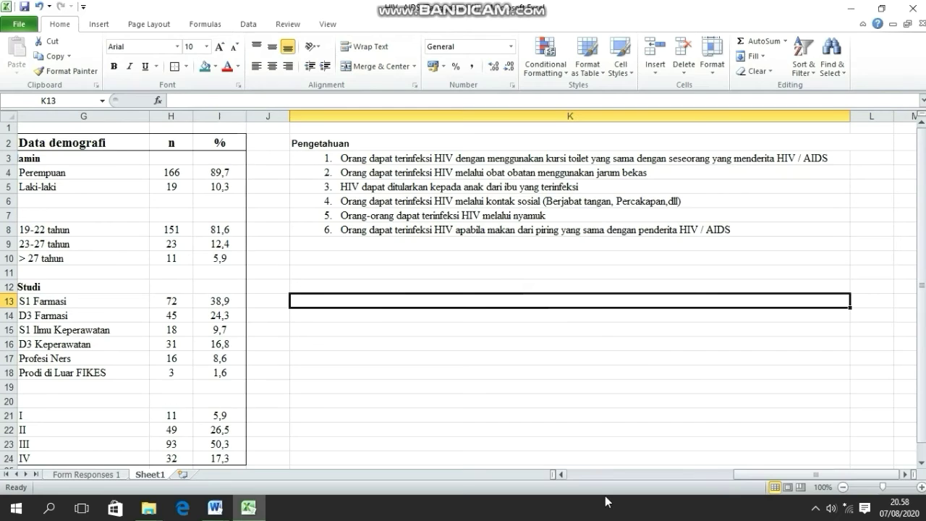
left_click(905, 474)
left_click(753, 145)
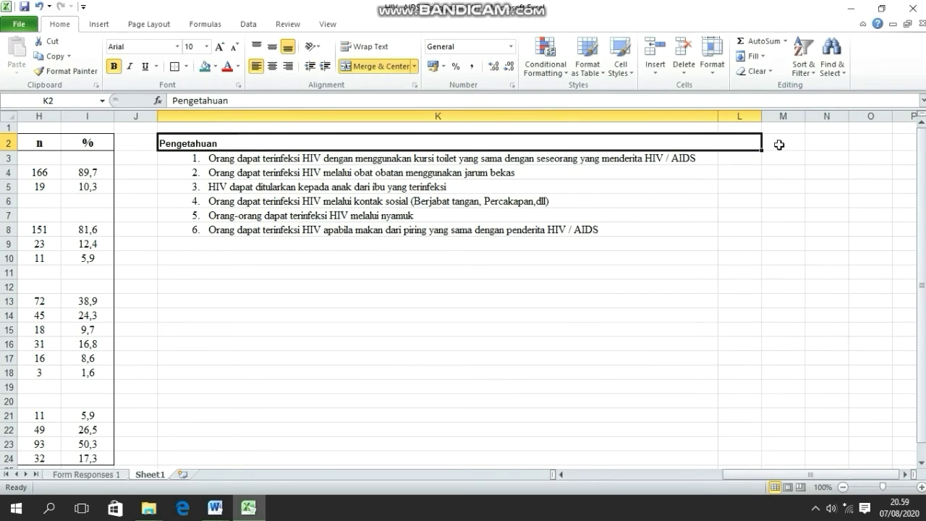
- Unmerge K2:L2 so the "Pengetahuan" heading occupies only K2
left_click(378, 67)
left_click(727, 143)
left_click(644, 143)
left_click(727, 143)
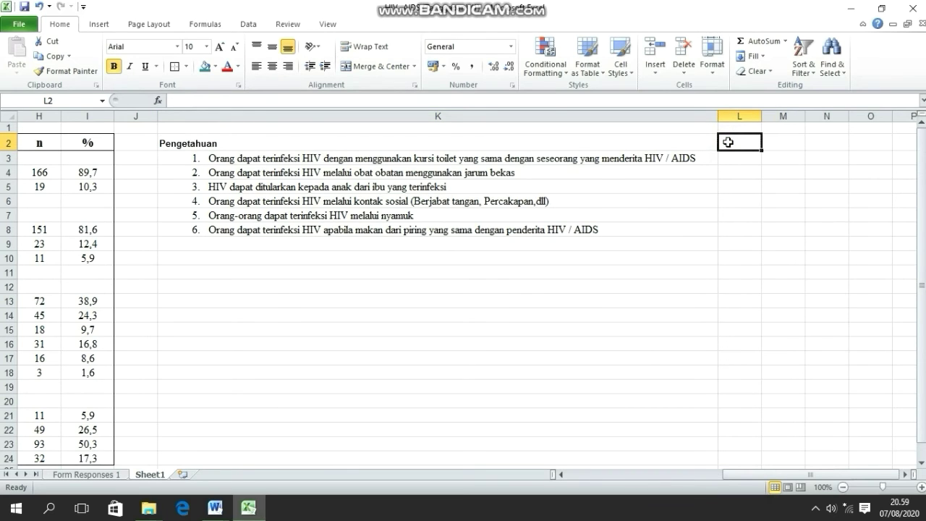
- Enter the bold answer headings "Ya" in L2 and "Tidak" in M2
type("Ya")
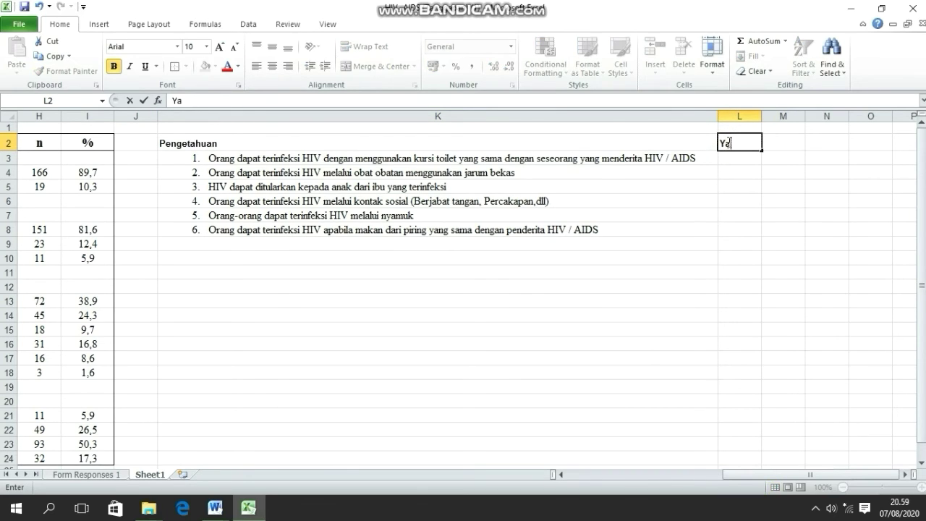
key("Tab")
type("Ti")
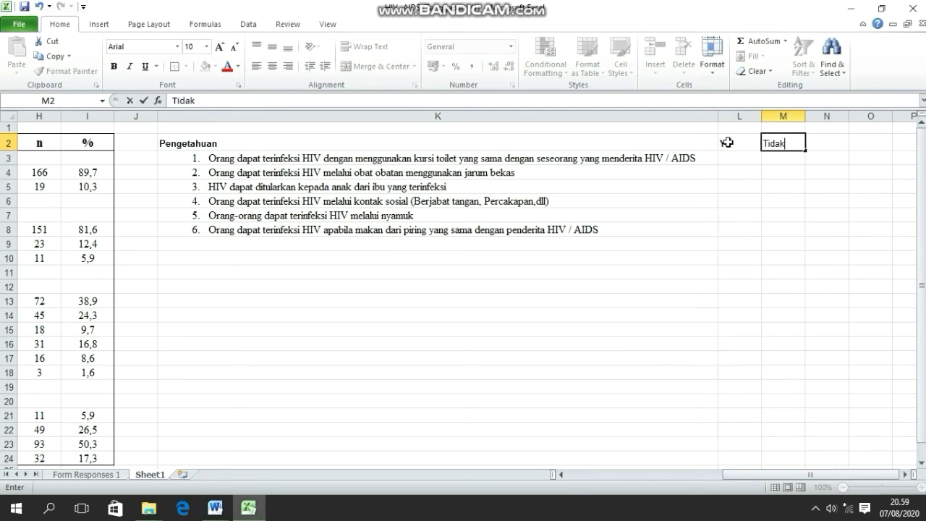
type("dak")
left_click_drag(792, 144, 759, 141)
type("B")
key("ctrl+z")
key("ctrl+z")
key("ctrl+z")
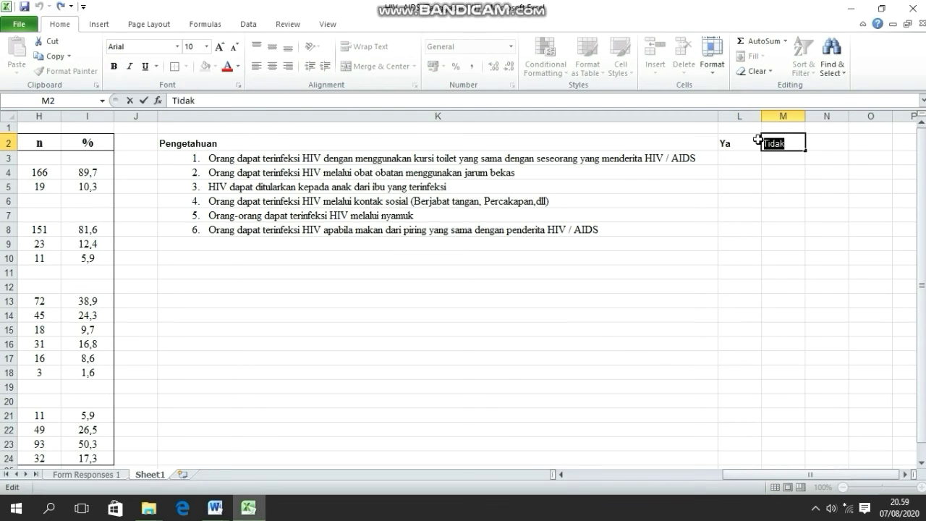
type("T")
key("BackSpace")
key("ctrl+b")
type("Tidak")
left_click(744, 190)
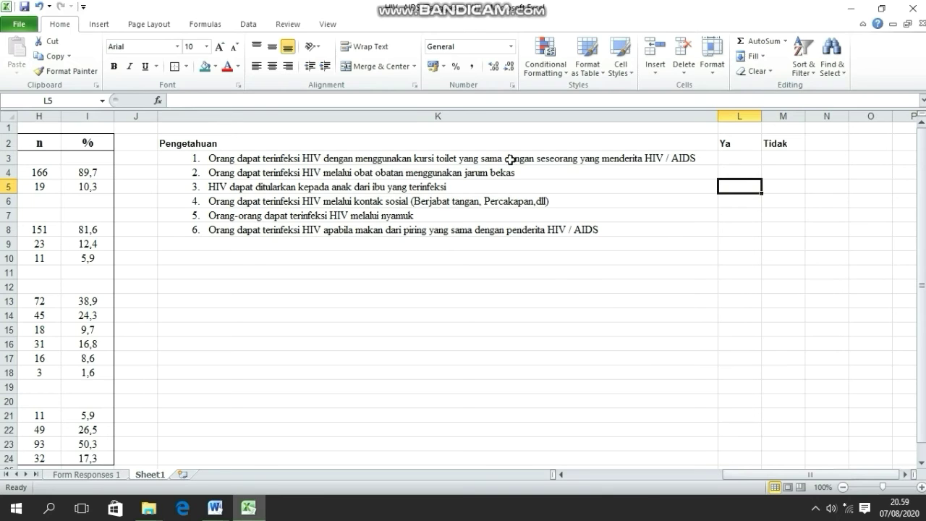
- Look up the first question's totals in Form Responses 1 and enter 46 in L3 and 139 in M3 of Sheet1
left_click(119, 474)
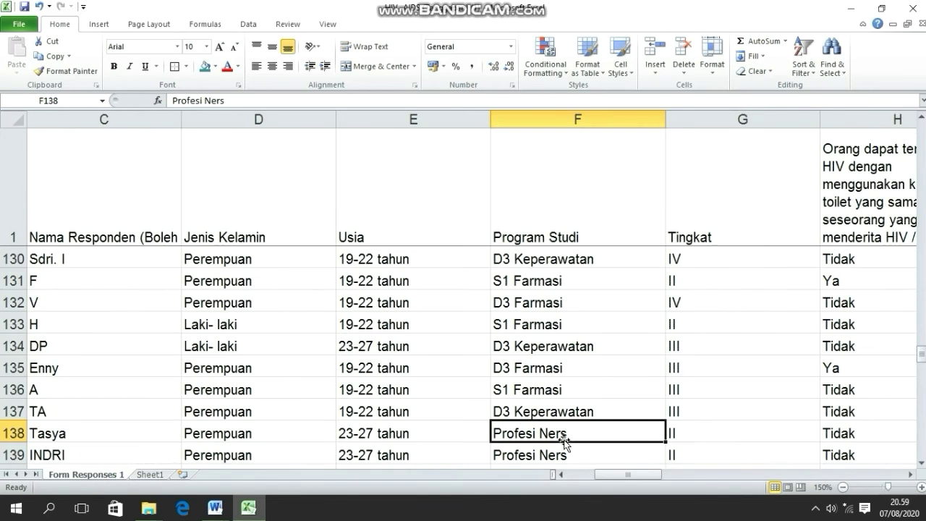
left_click_drag(921, 354, 921, 448)
left_click_drag(646, 478, 694, 473)
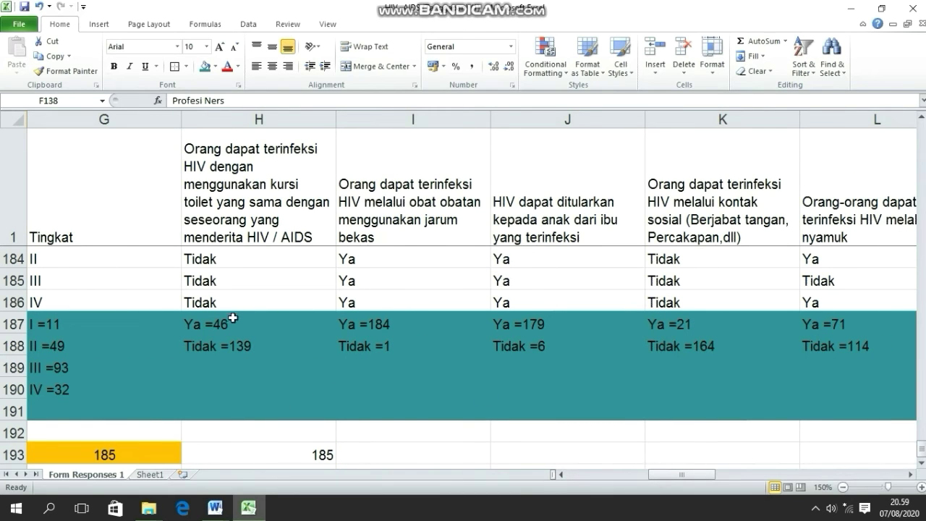
left_click(149, 474)
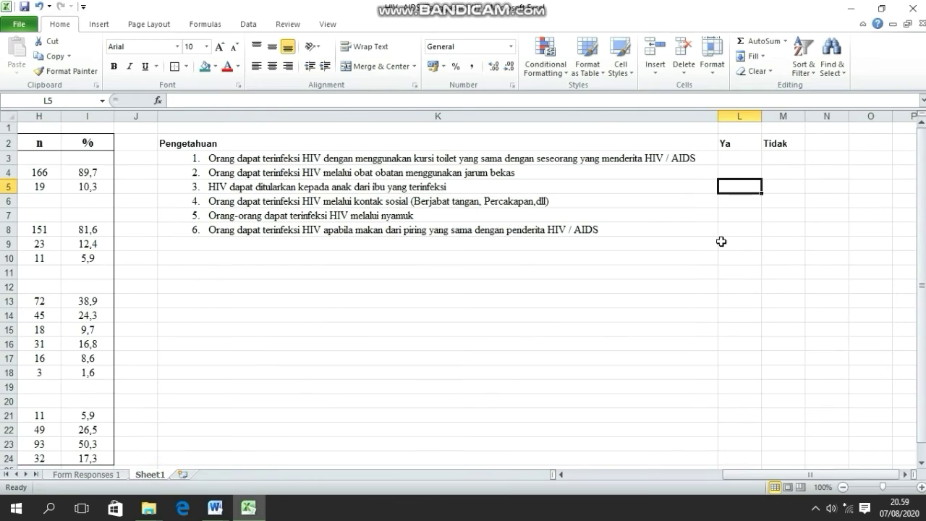
left_click(741, 160)
type("46")
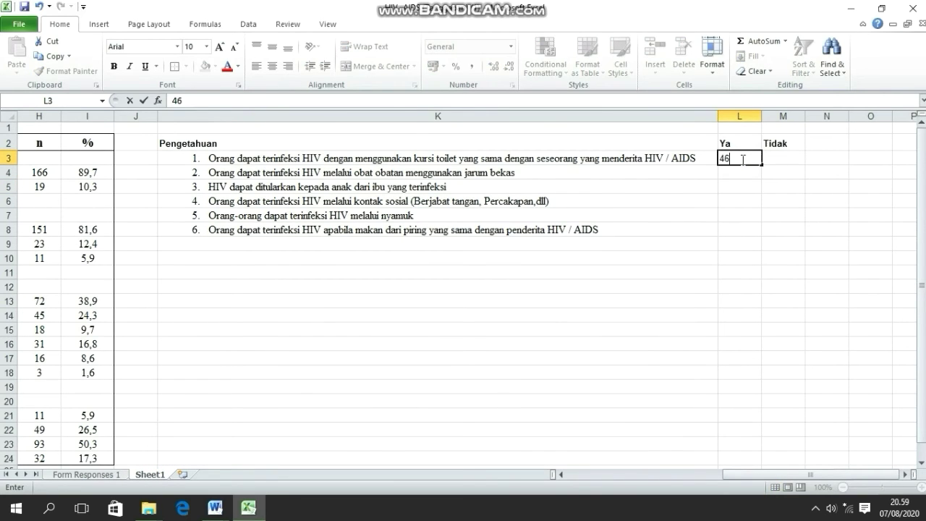
key("Tab")
type("1")
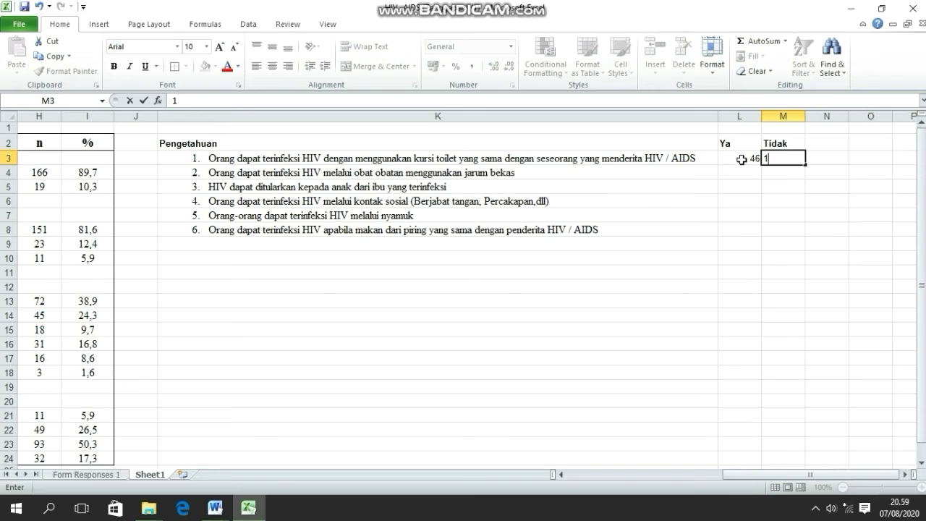
key("Return")
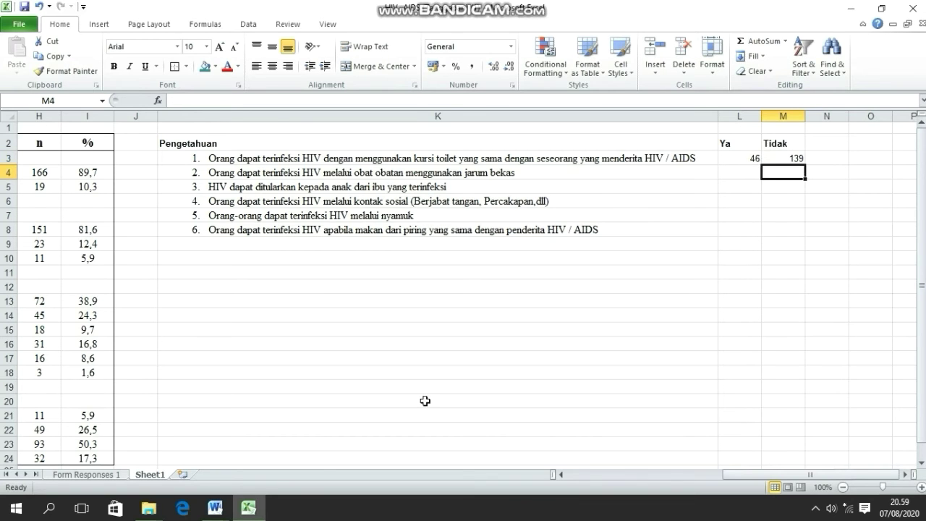
- Check the second question's totals in Form Responses 1 and enter 184 in L4 and 1 in M4 of Sheet1
left_click(102, 477)
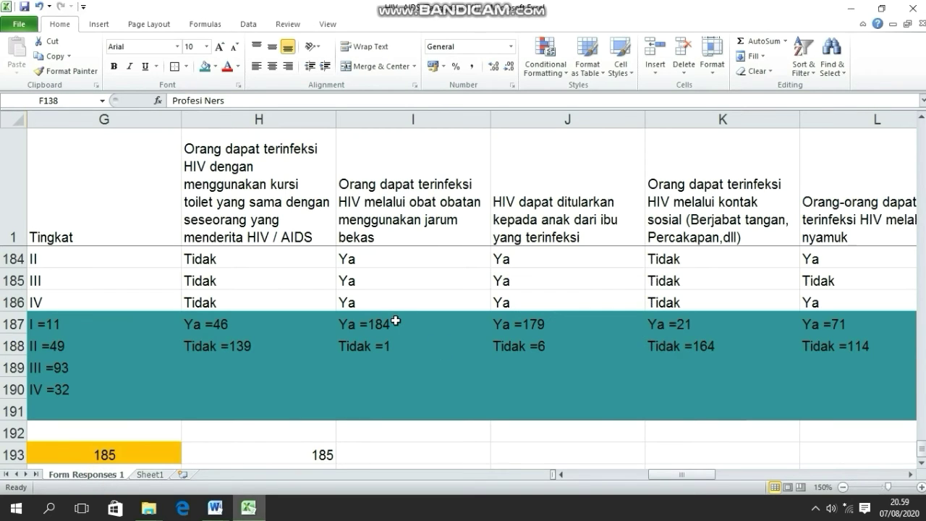
left_click(151, 475)
left_click(745, 175)
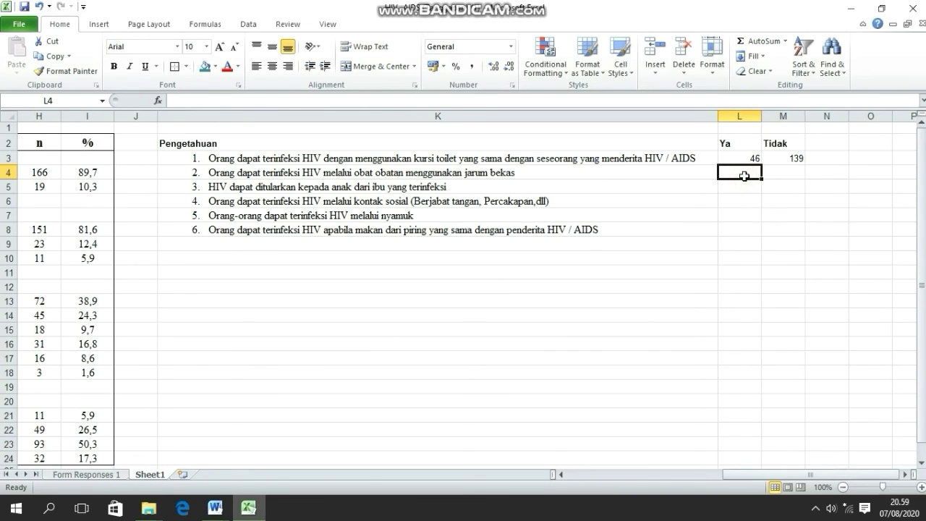
type("184")
key("Right")
type("1")
- Check the third question's totals in Form Responses 1 and enter 179 in L5 and 6 in M5 of Sheet1
left_click(108, 475)
left_click(156, 475)
left_click(738, 186)
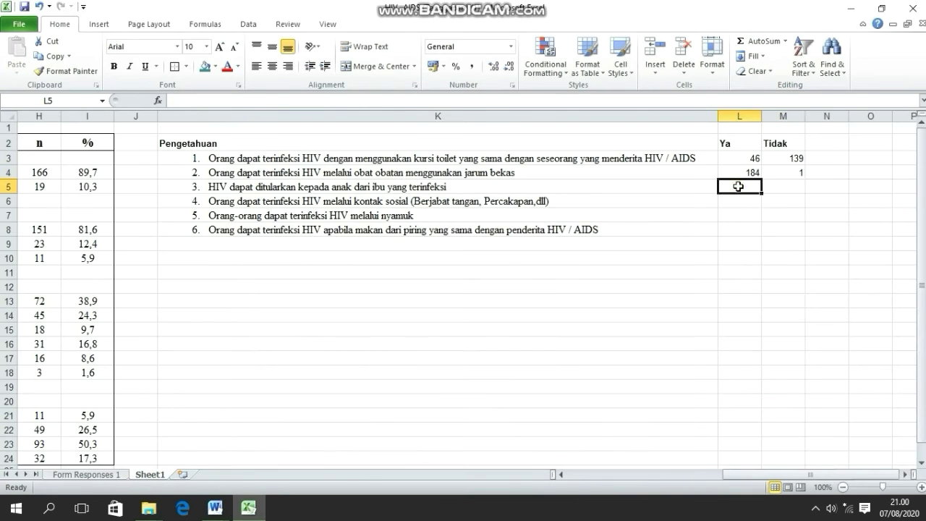
type("179")
key("Right")
type("6")
- Check the fourth question's totals in Form Responses 1 and enter 21 in L6 and 164 in M6 of Sheet1
double_click(108, 475)
left_click(150, 475)
left_click(724, 200)
type("21")
key("Tab")
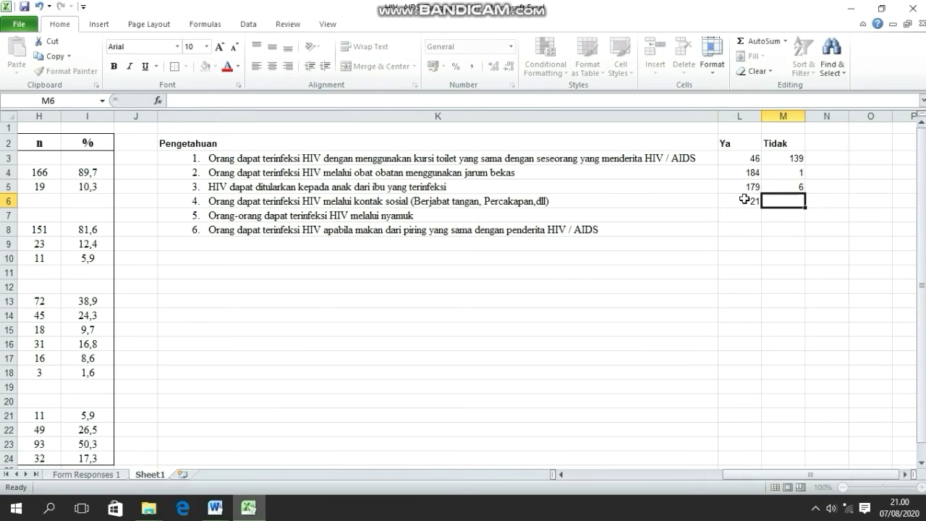
type("164")
key("Return")
- Check the fifth question's totals in Form Responses 1 and enter 71 in L7 and 114 in M7 of Sheet1
key("ctrl+Page_Up")
key("ctrl+Page_Down")
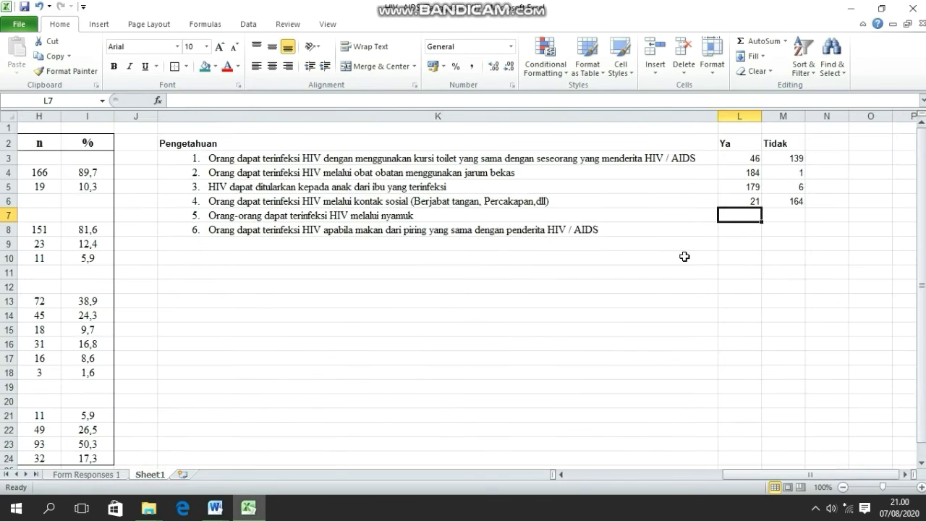
type("71")
key("Tab")
type("114")
key("Return")
- Check the sixth question's totals in Form Responses 1 and enter 57 in L8 and 128 in M8 of Sheet1
scroll(918, 487, "right", 2)
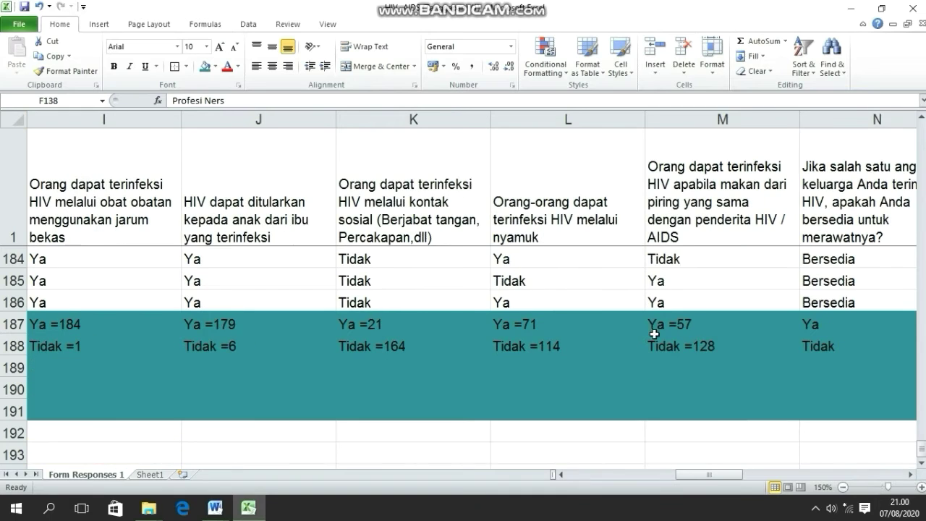
left_click(152, 474)
type("57")
key("Tab")
type("128")
key("Tab")
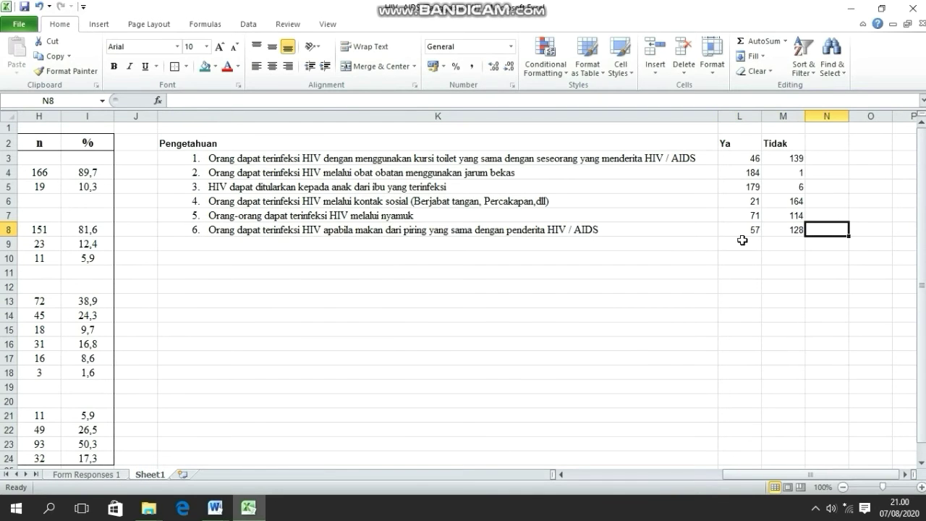
- Switch to the Word article to check the layout of Table II, and return to Excel
mouse_move(215, 508)
left_click(221, 455)
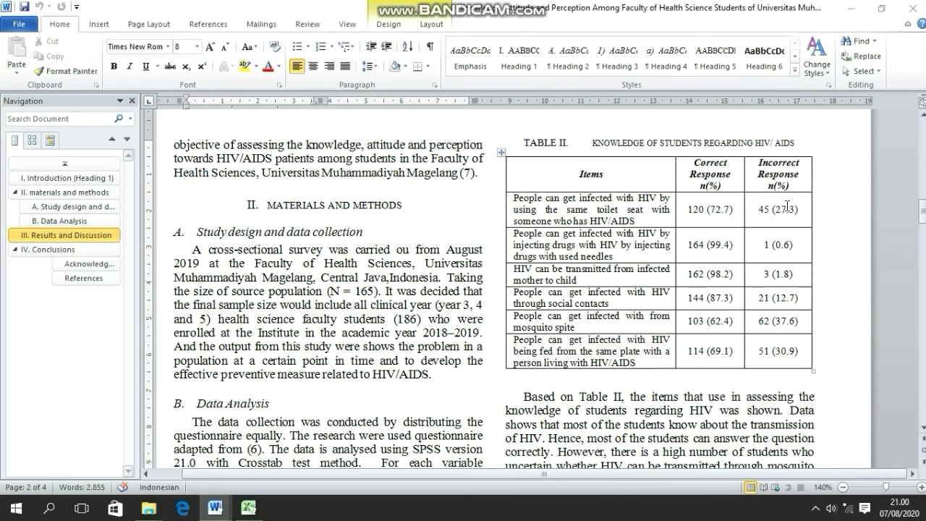
left_click(246, 509)
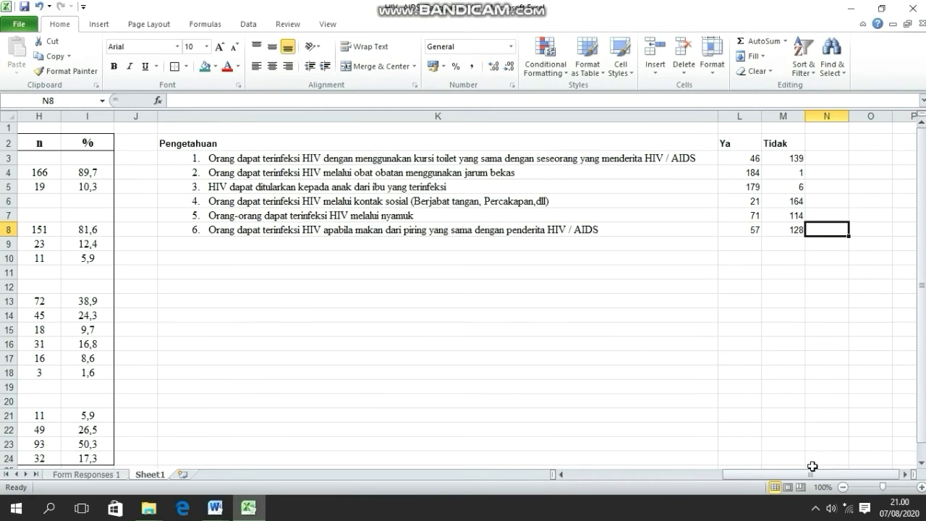
- Enter the heading "%" in O2 for the percentage columns
left_click(903, 475)
double_click(902, 475)
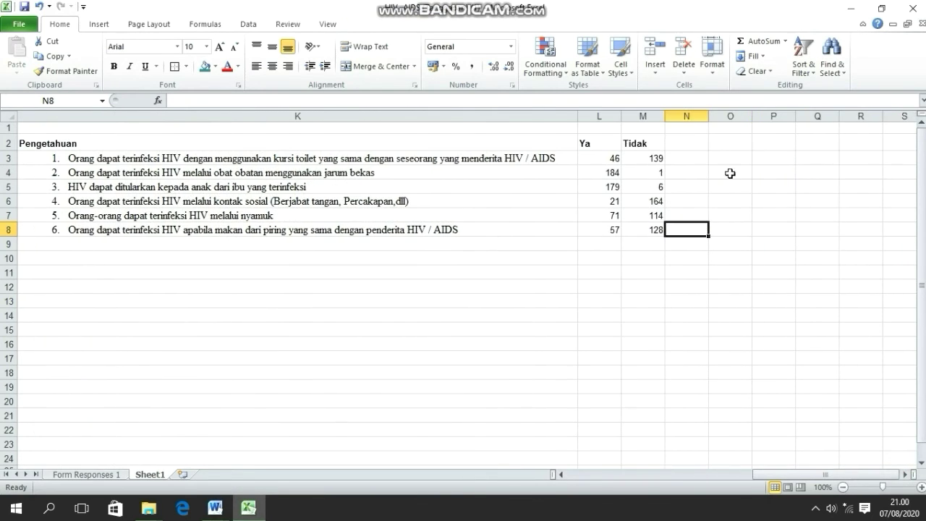
left_click(726, 145)
type("%")
key("Tab")
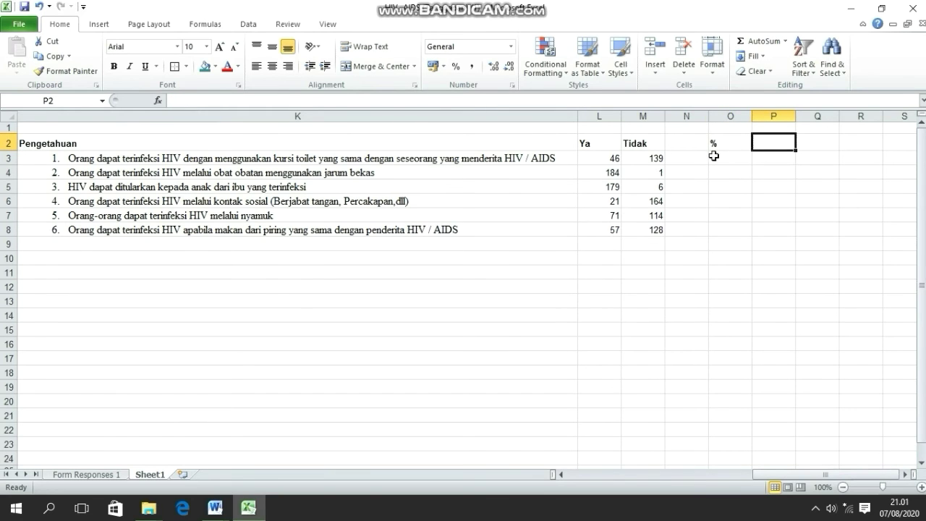
- Calculate the first question's "Ya" percentage in O3 with the formula =L3/185*100
left_click(718, 158)
type("=")
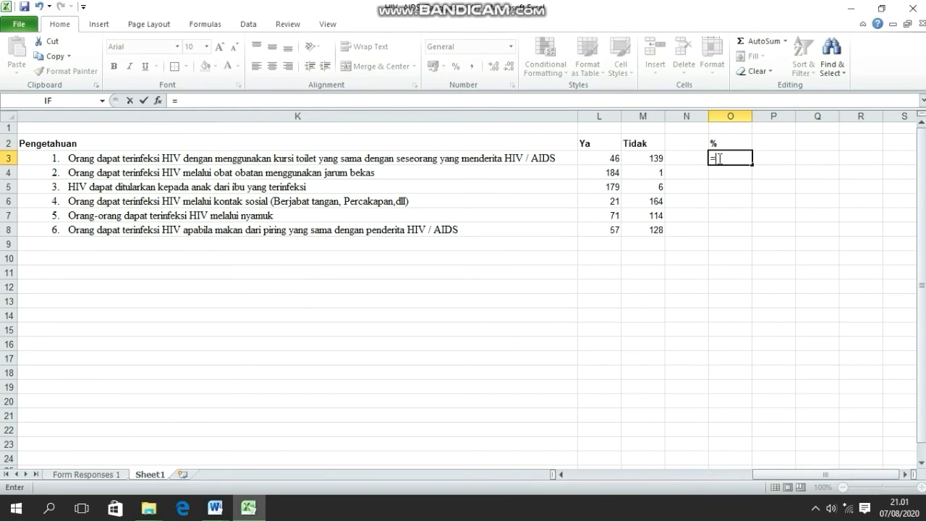
left_click(608, 158)
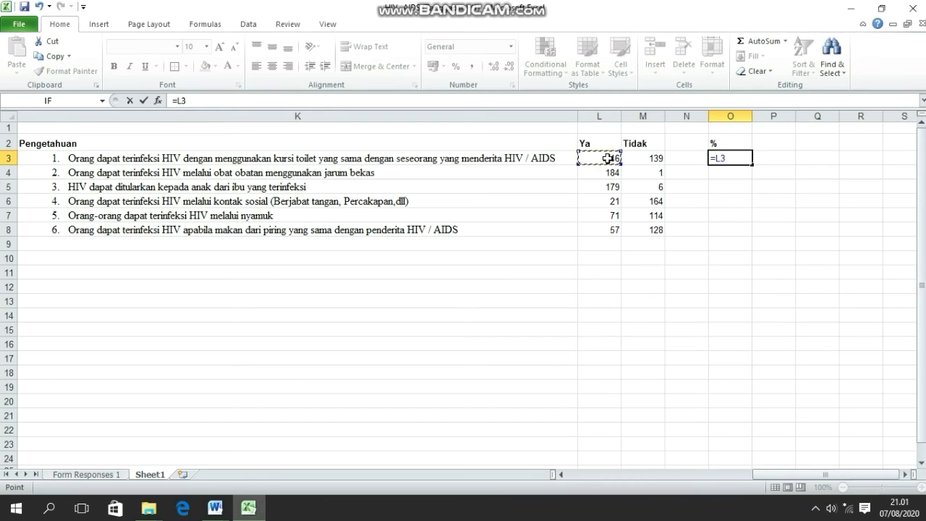
type("/185*100")
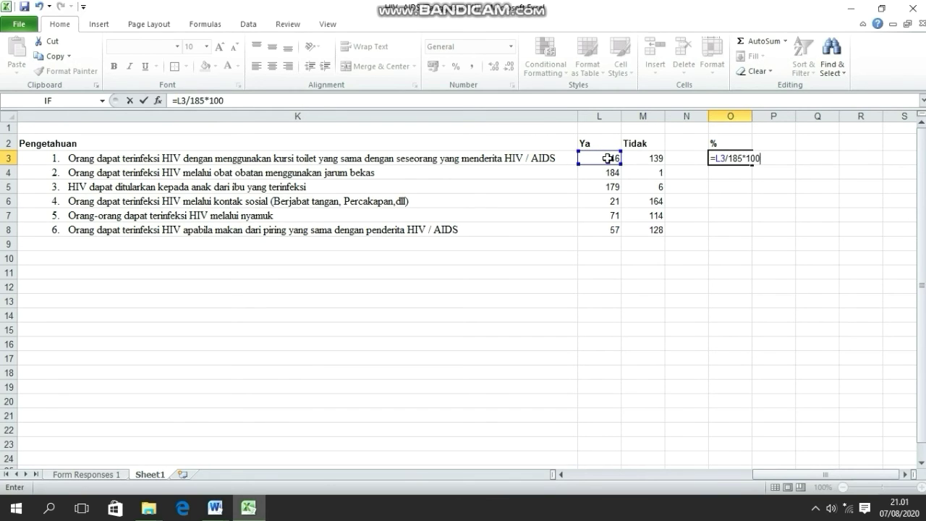
key("Return")
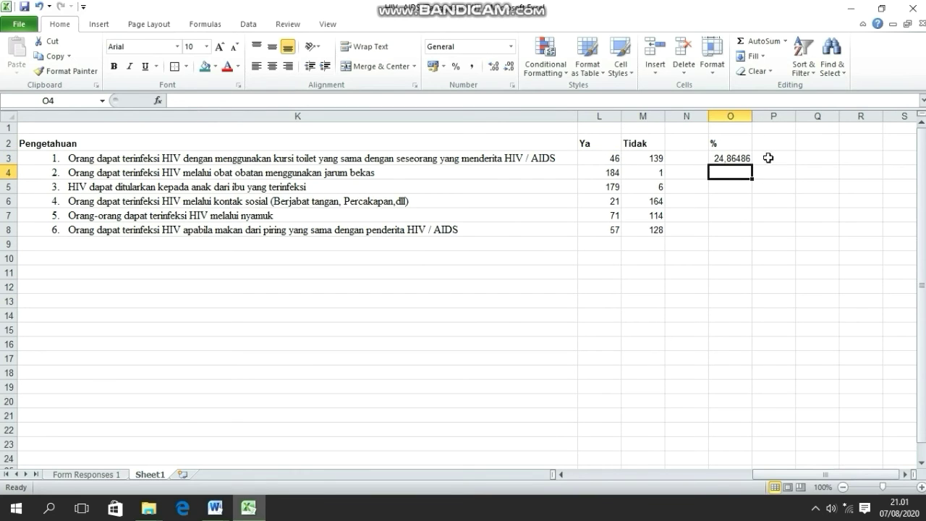
- Reduce the percentage in O3 to one decimal place and fill its formula down to O8
left_click(724, 156)
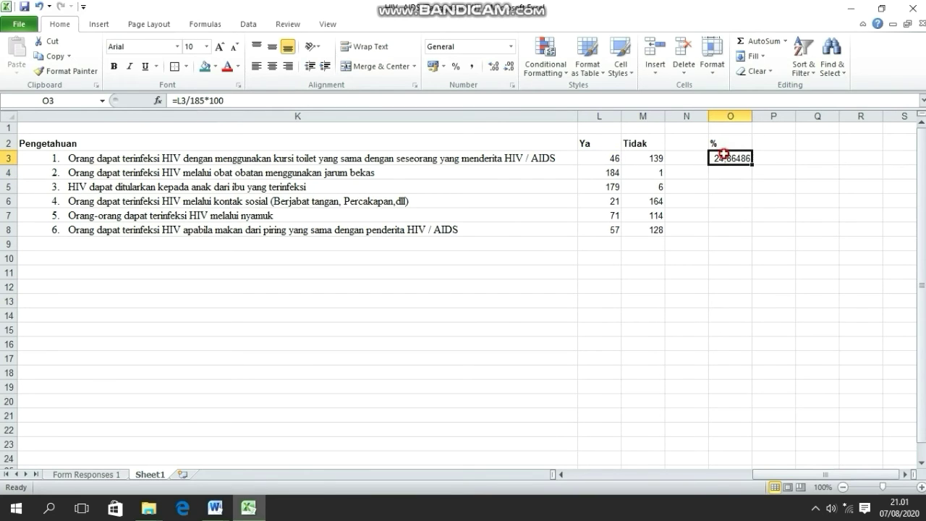
left_click(509, 67)
left_click(509, 67)
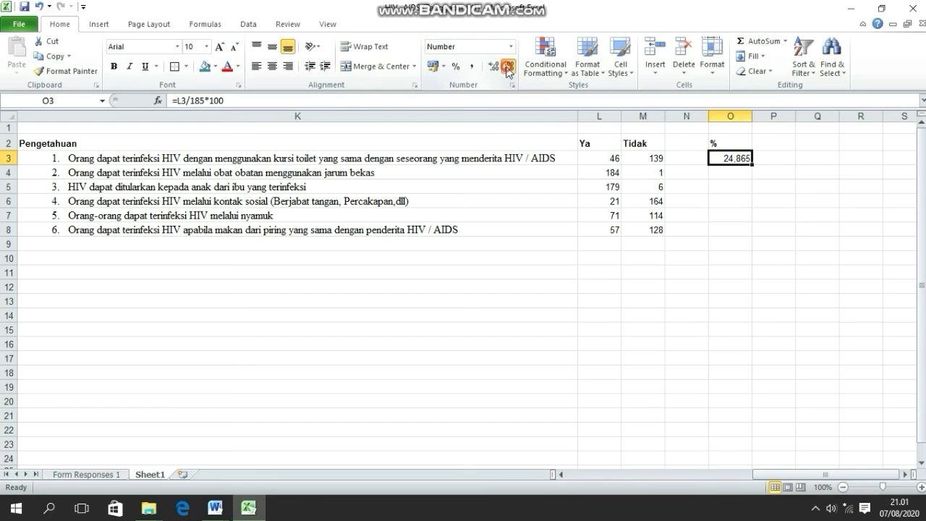
left_click(509, 68)
left_click(509, 67)
left_click(762, 187)
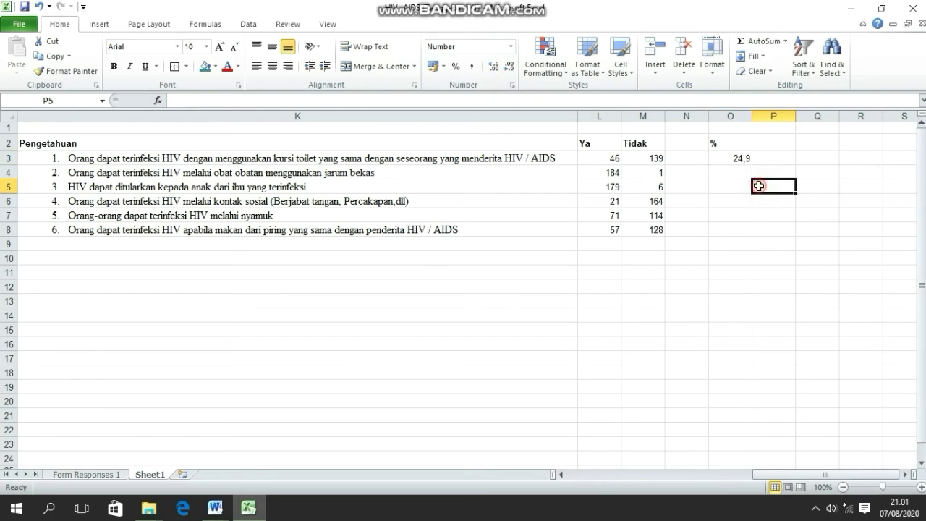
left_click(731, 157)
left_click_drag(751, 166, 741, 232)
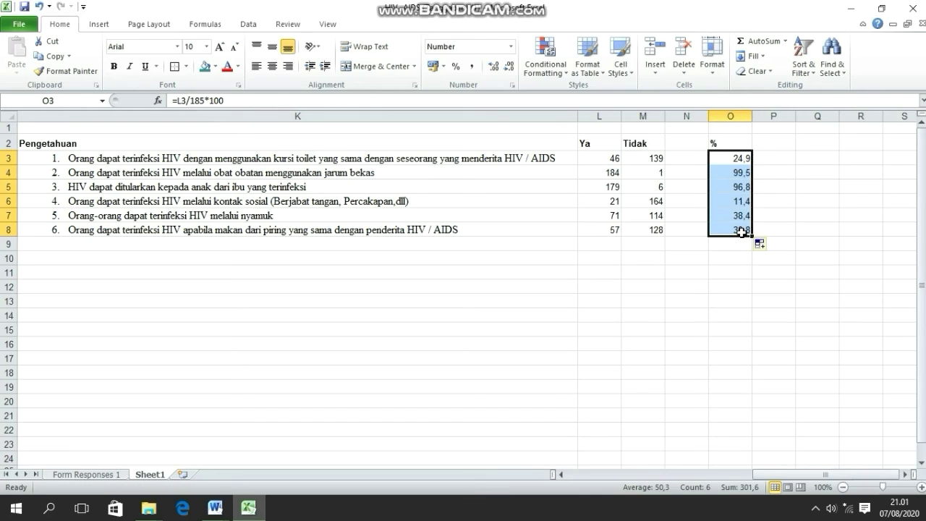
- Calculate the first question's "Tidak" percentage in P3 with the formula =M3/185*100
left_click(772, 159)
type("=")
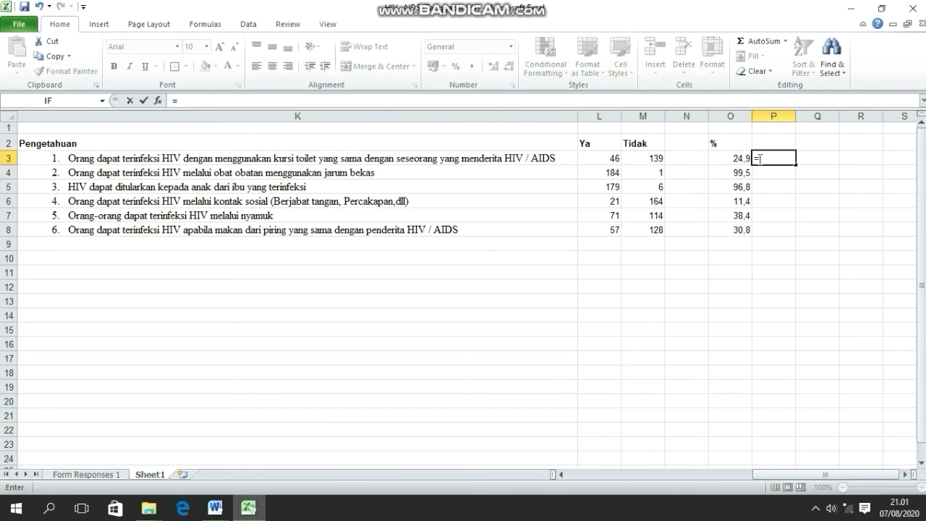
left_click(655, 158)
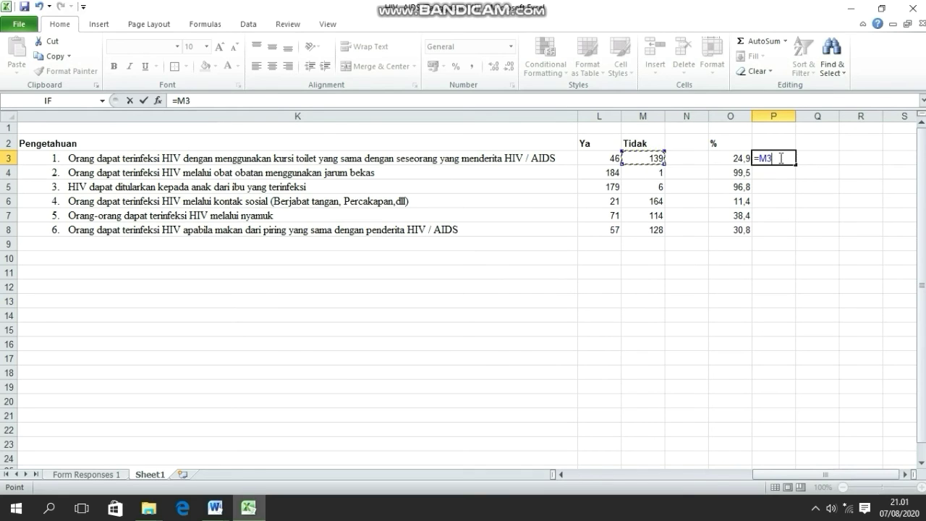
type("/185*100")
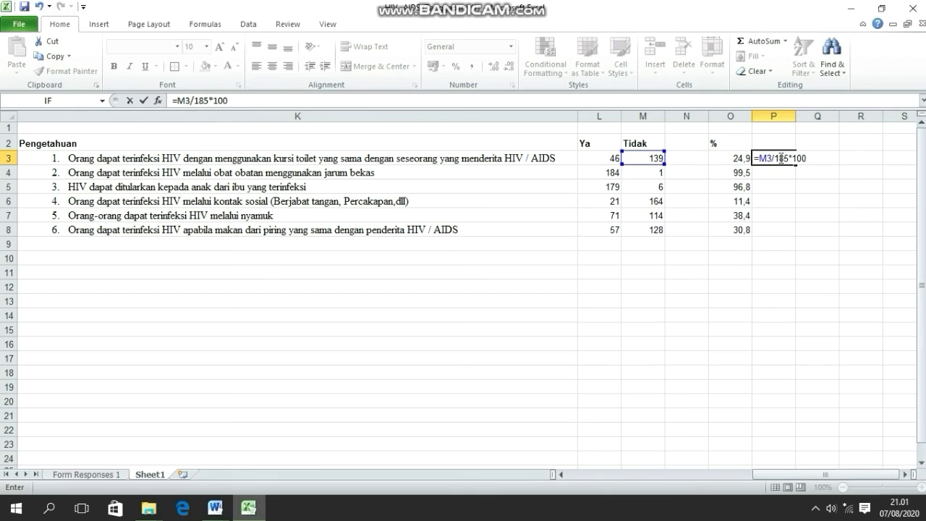
key("Return")
- Reduce the percentage in P3 to one decimal place and fill its formula down to P8
left_click(776, 157)
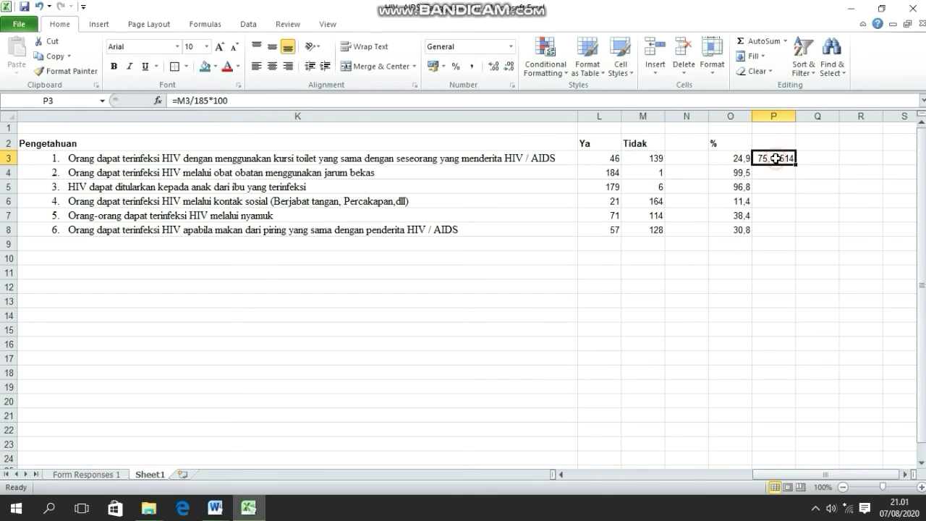
left_click(512, 67)
left_click(512, 68)
left_click(512, 67)
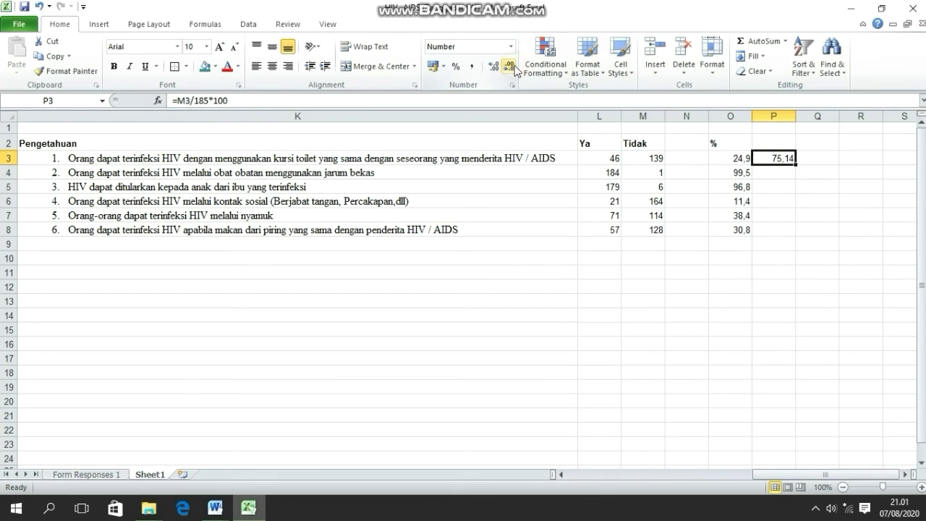
left_click(512, 68)
left_click(815, 174)
left_click(782, 162)
left_click_drag(795, 165, 787, 233)
left_click(842, 225)
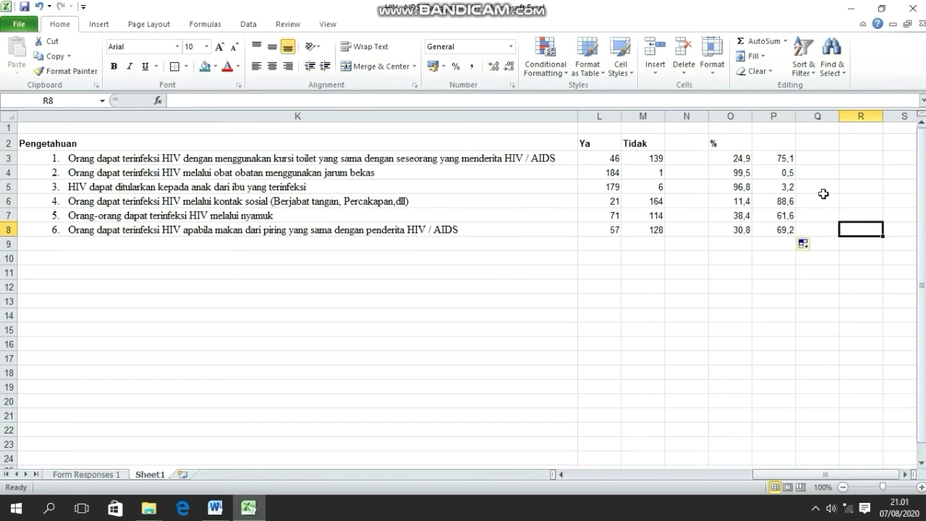
left_click(729, 163)
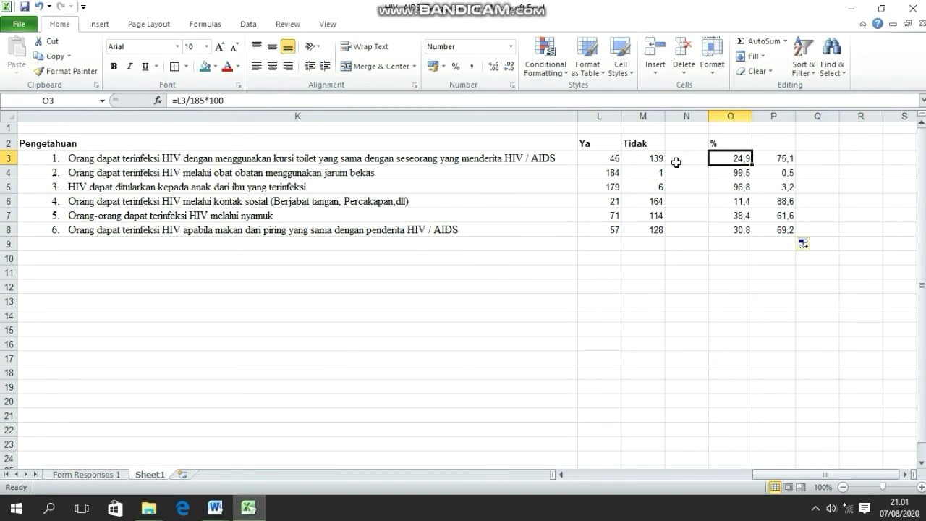
left_click(616, 161)
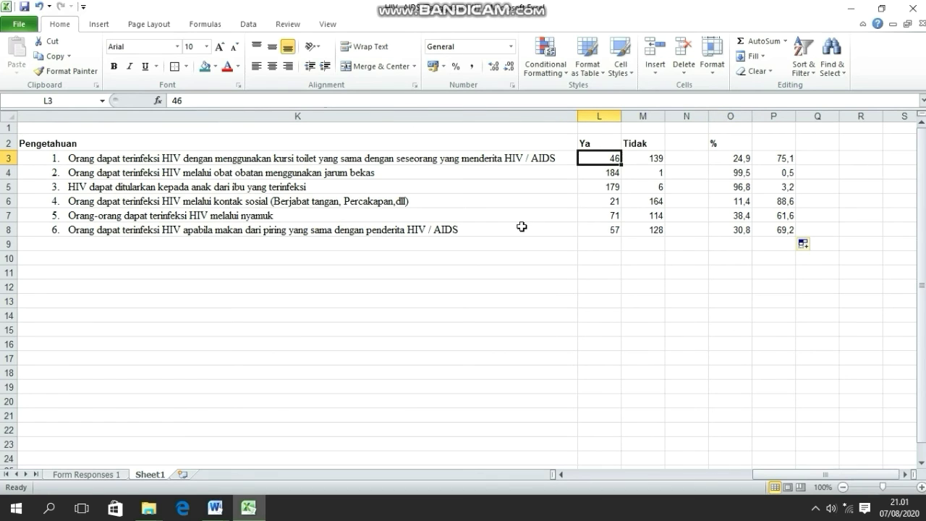
- Change the heading in O2 to "Ya (%)" and enter the bold heading "Tidak (%)" in P2
left_click(728, 142)
key("BackSpace")
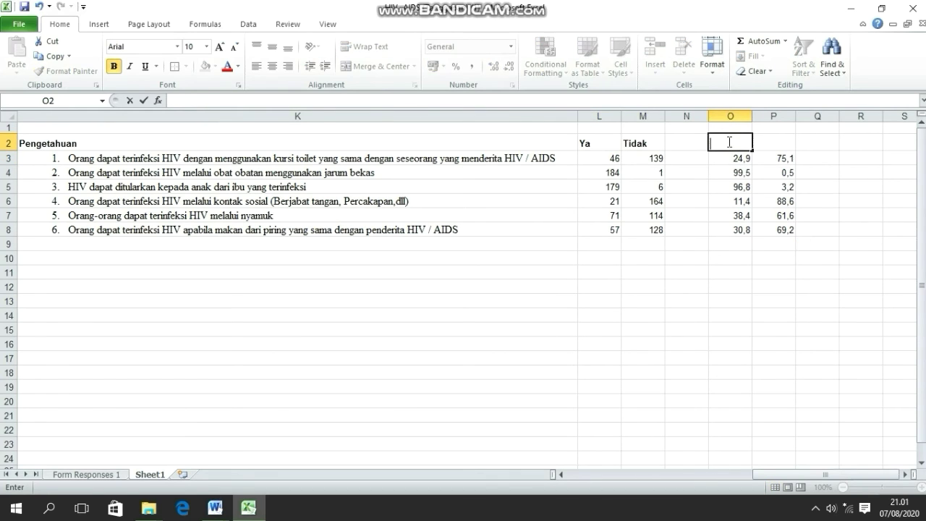
type("Ya (%)")
key("Tab")
type("Tidak")
key("BackSpace")
key("BackSpace")
key("BackSpace")
key("BackSpace")
key("BackSpace")
key("ctrl+b")
type("Tidak (%)")
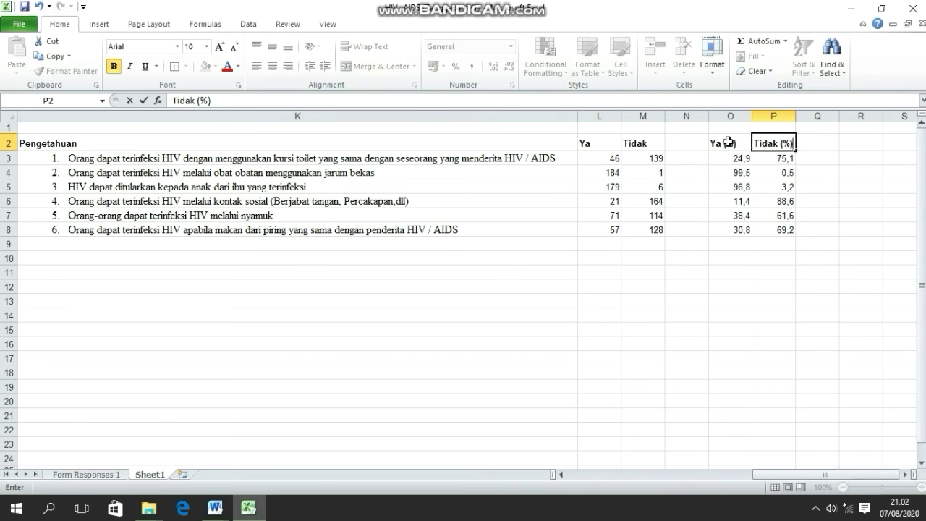
left_click(734, 274)
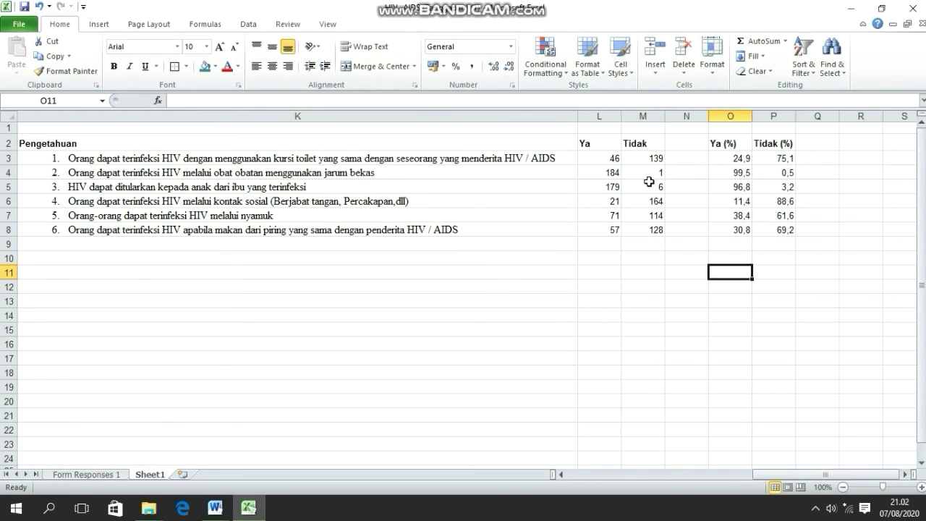
- Look through the Sikap and Persepsi questions in the Word questionnaire, then return to the Excel sheet
left_click_drag(811, 471, 746, 474)
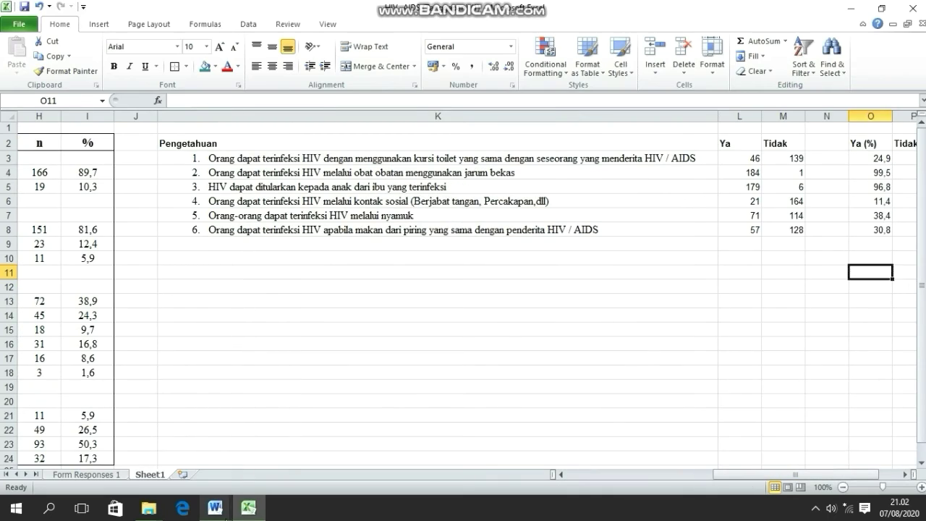
mouse_move(214, 507)
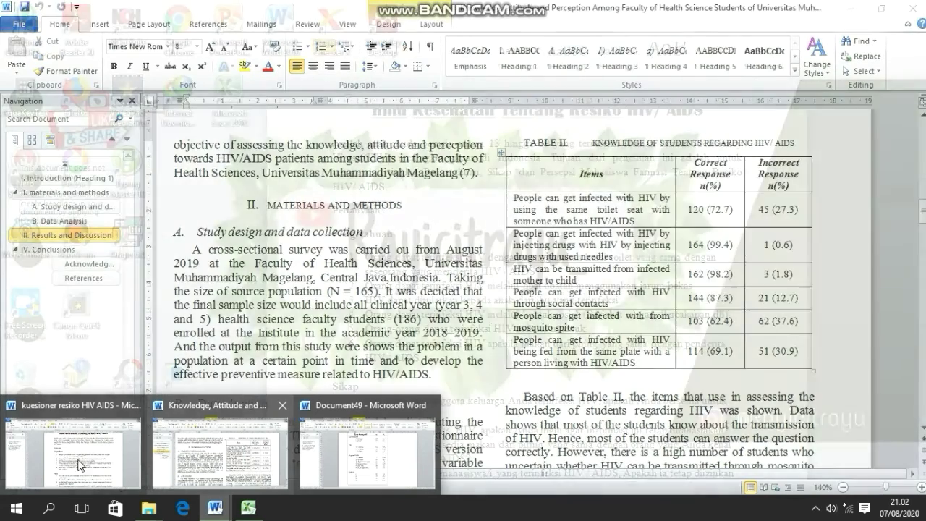
left_click(70, 458)
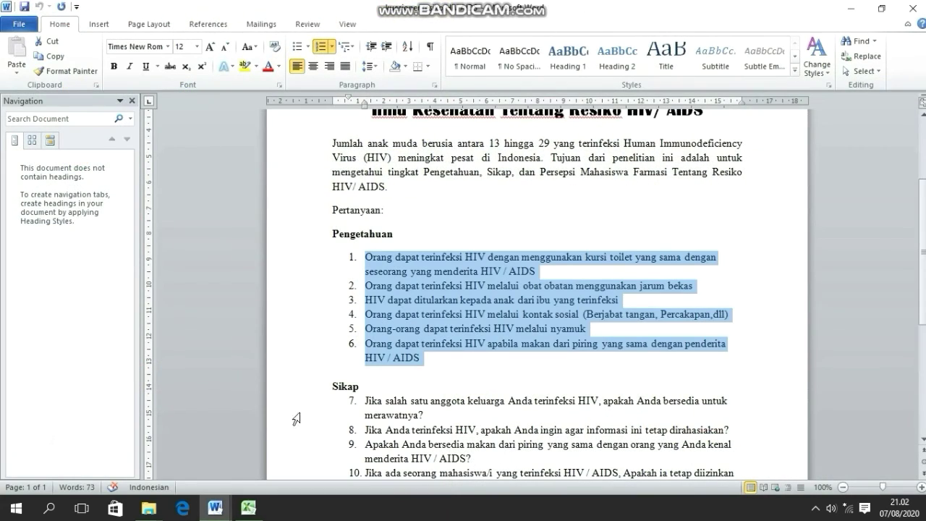
left_click(331, 388)
scroll(434, 361, "down", 5)
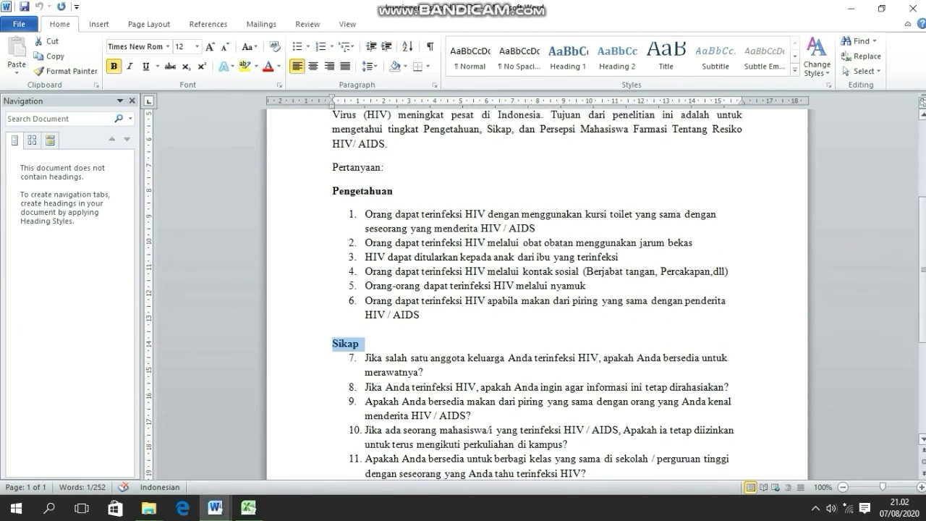
left_click_drag(332, 332, 382, 333)
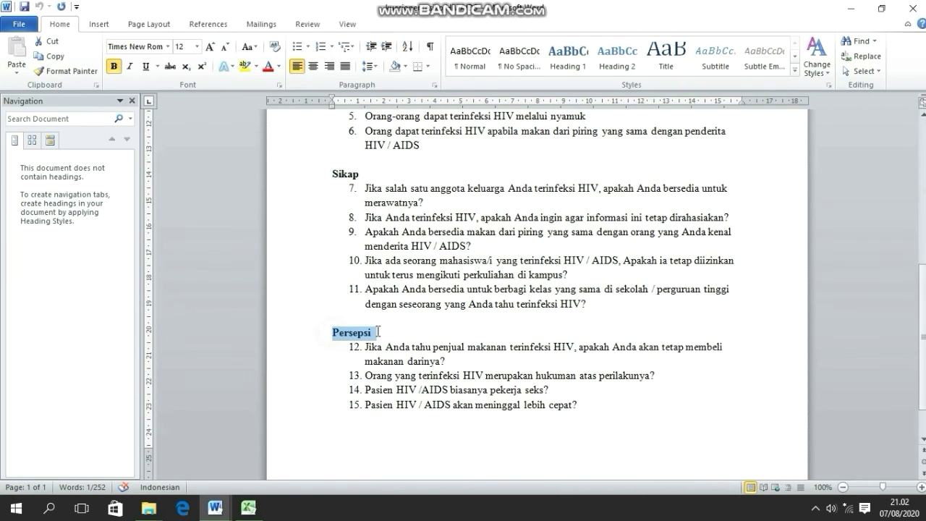
left_click(249, 507)
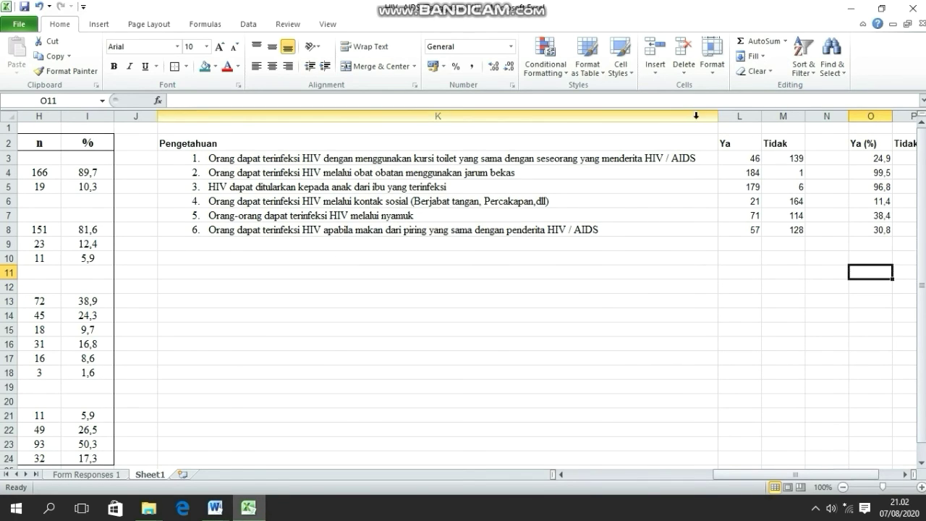
- Narrow column K to about half its width and wrap the text of the six questions in K3:K8
left_click_drag(718, 119, 431, 128)
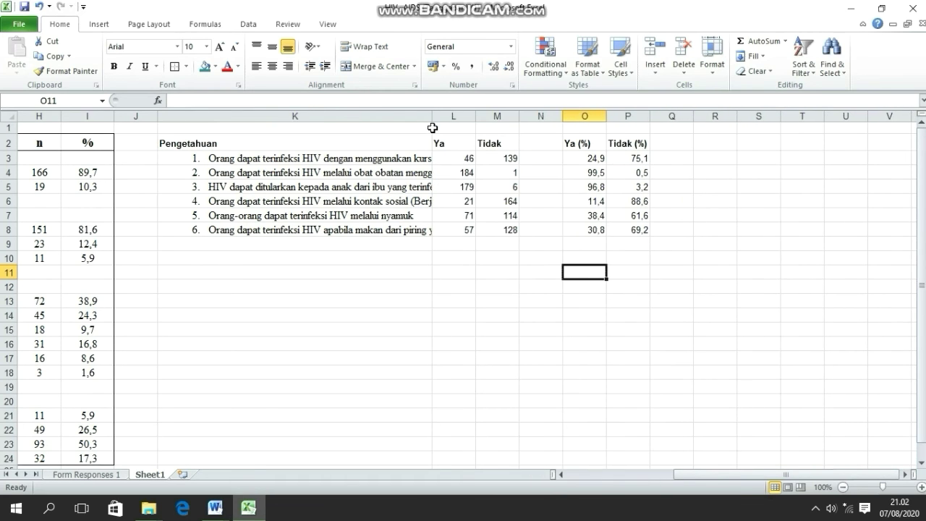
left_click(249, 158)
left_click(356, 46)
key("Down")
left_click(358, 45)
key("Down")
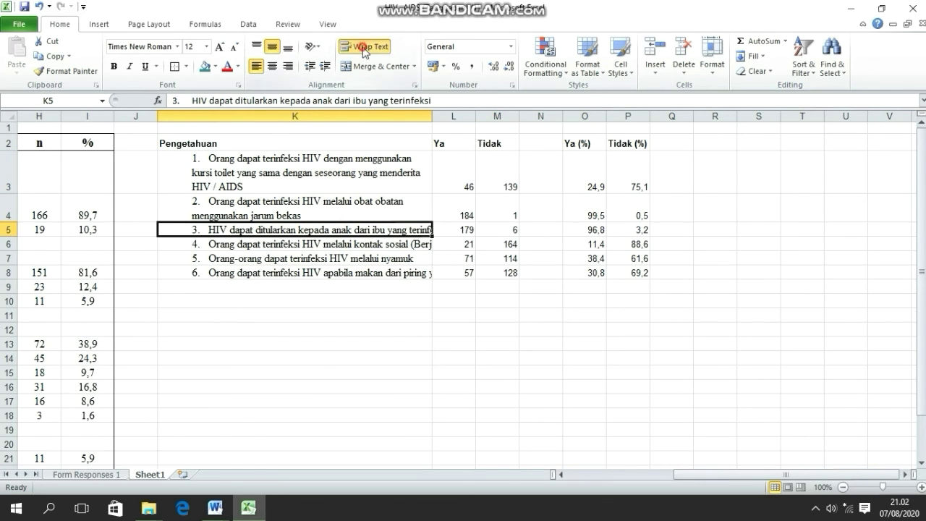
left_click(359, 45)
key("Down")
left_click(366, 48)
left_click(290, 283)
left_click(364, 48)
left_click(283, 299)
left_click(364, 48)
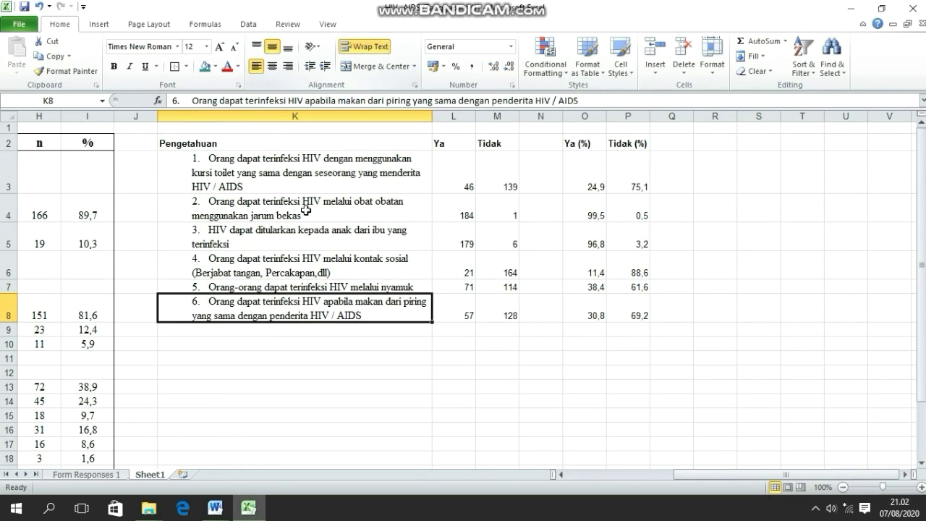
- Delete the leading numbers 1 to 6 from the question texts in K3:K8
left_click(292, 177)
left_click_drag(191, 102, 168, 103)
key("BackSpace")
left_click(200, 204)
key("BackSpace")
left_click(202, 235)
key("BackSpace")
left_click(206, 262)
key("BackSpace")
left_click(227, 287)
key("BackSpace")
left_click(208, 308)
key("BackSpace")
left_click(301, 379)
- Apply a border to the knowledge table in K2:P8
left_click_drag(201, 159, 304, 315)
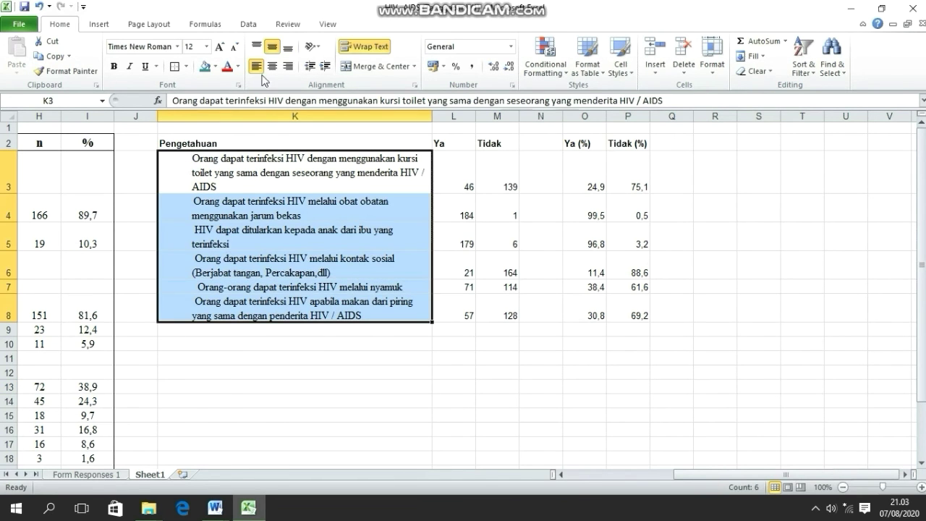
left_click(323, 342)
left_click_drag(192, 138, 635, 316)
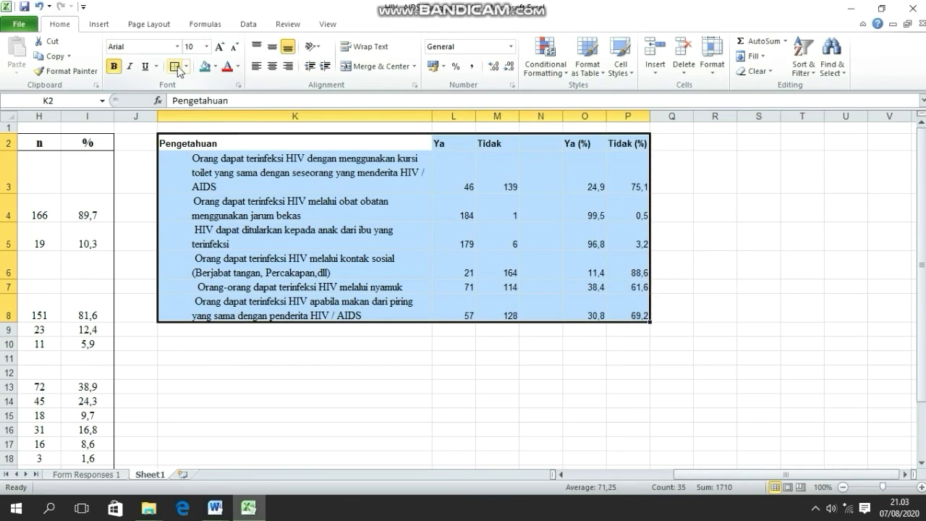
left_click(175, 67)
left_click(443, 376)
- Copy the knowledge table K1:P8 and paste it below the demographic table in the Word document Document49
left_click_drag(173, 143, 612, 301)
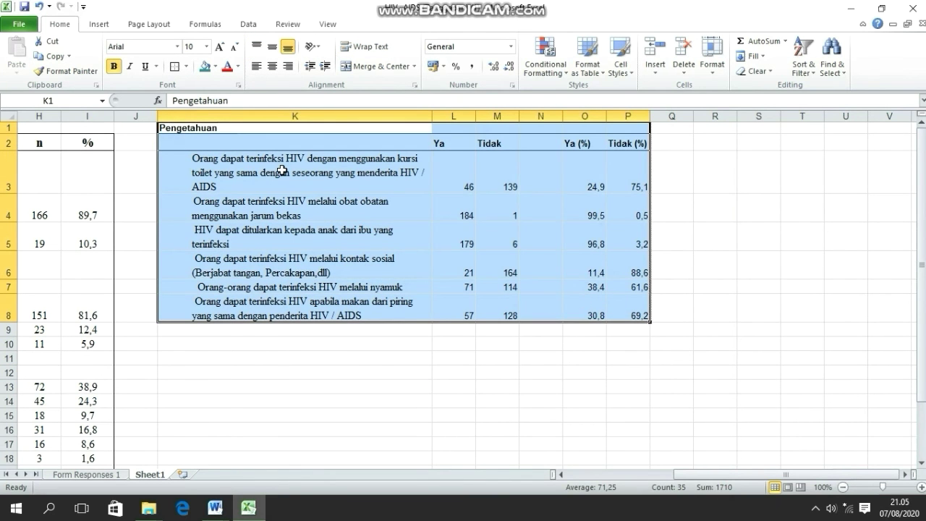
key("ctrl+c")
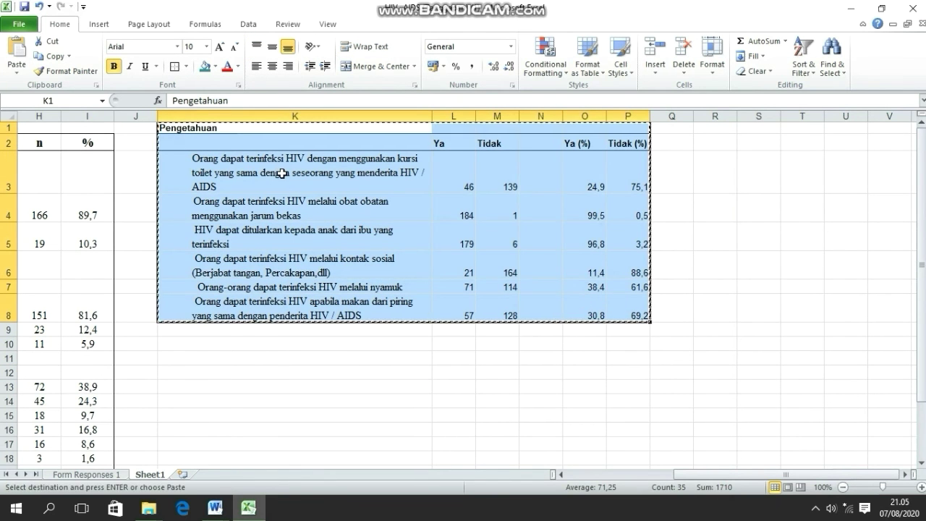
left_click(215, 508)
left_click(332, 451)
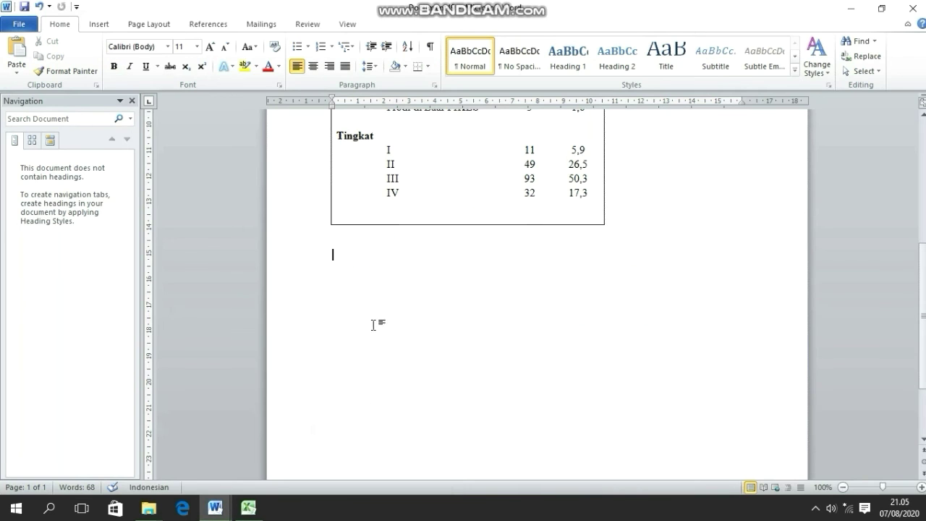
key("ctrl+v")
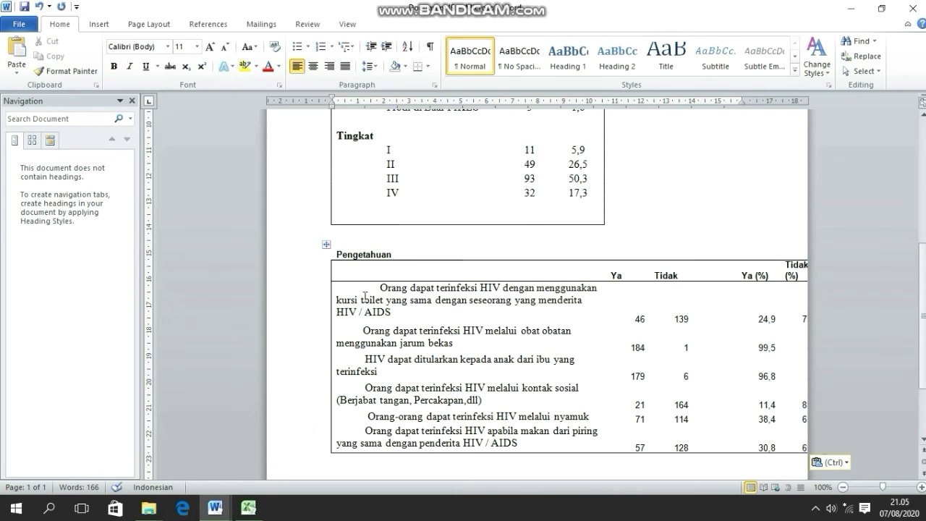
- AutoFit the whole pasted Pengetahuan table to the window width
left_click(326, 244)
left_click(389, 24)
left_click(431, 24)
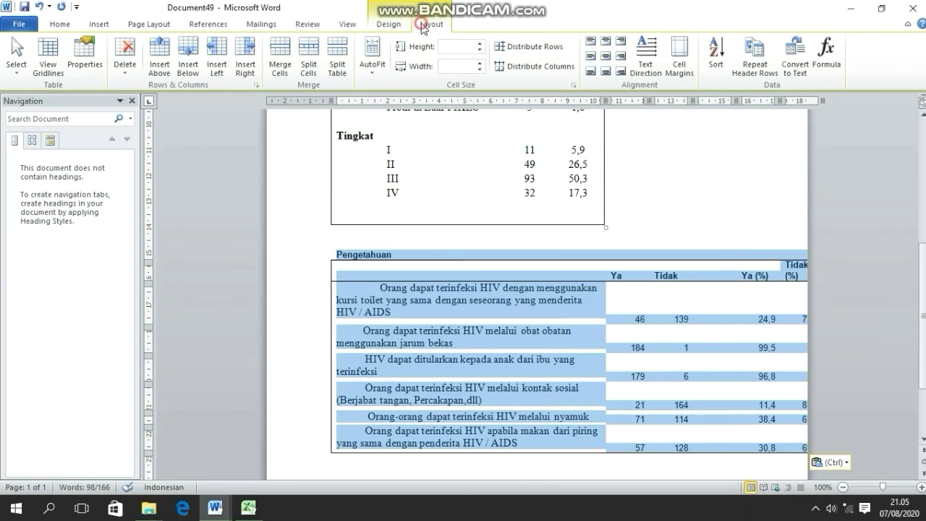
left_click(373, 56)
left_click(395, 103)
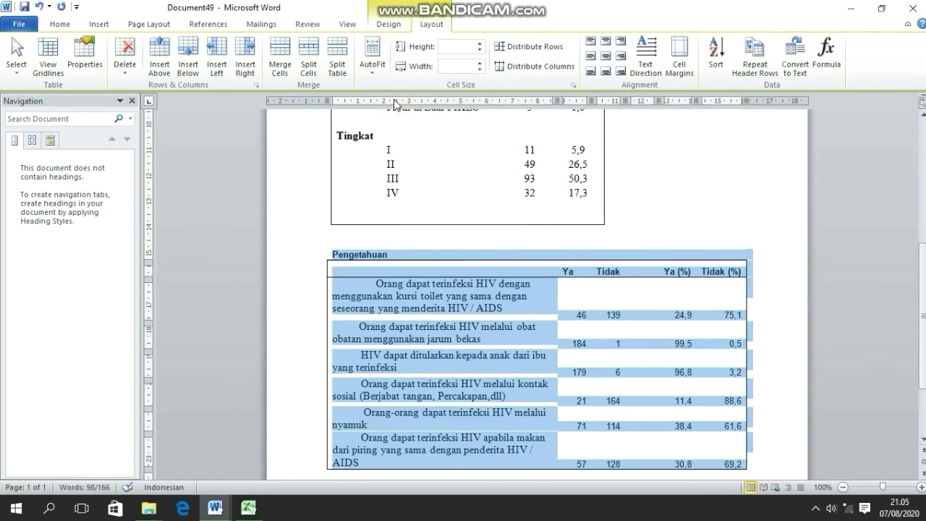
left_click(772, 312)
scroll(395, 311, "down", 1)
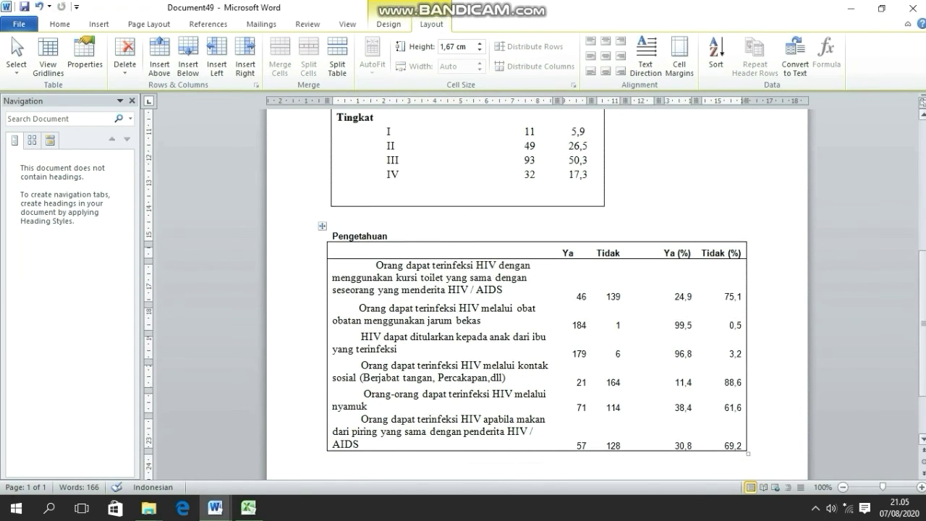
- Remove the indent before each of the six questions in the Pengetahuan table
left_click(372, 266)
key("BackSpace")
left_click(359, 303)
key("BackSpace")
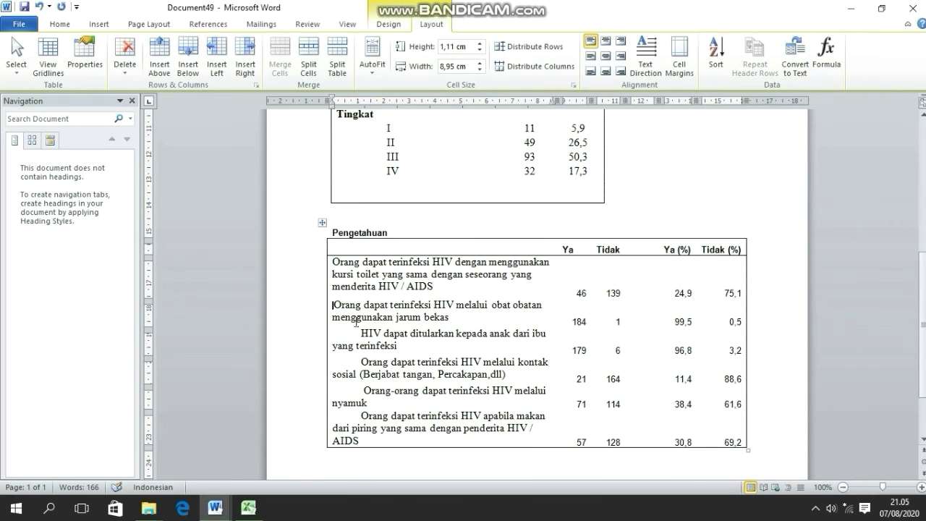
left_click(359, 332)
key("BackSpace")
key("BackSpace")
left_click(360, 360)
key("BackSpace")
left_click(361, 390)
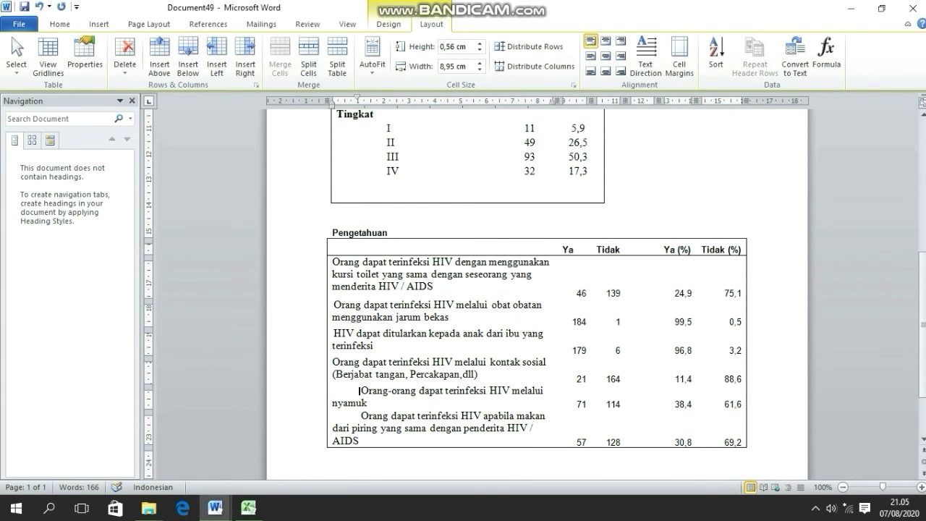
key("BackSpace")
left_click(360, 416)
key("BackSpace")
- Review the finished demographic and Pengetahuan tables in the Word document
scroll(375, 422, "up", 2)
scroll(375, 422, "down", 3)
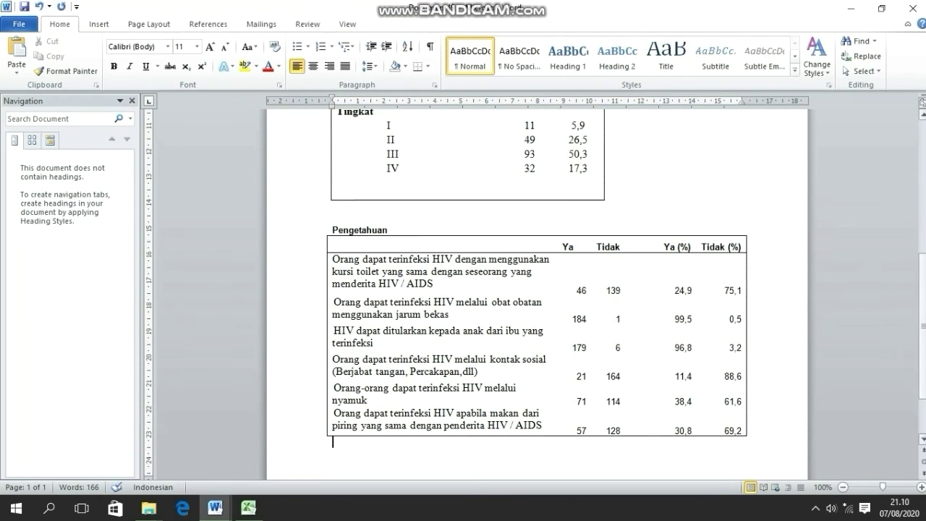
scroll(537, 296, "up", 7)
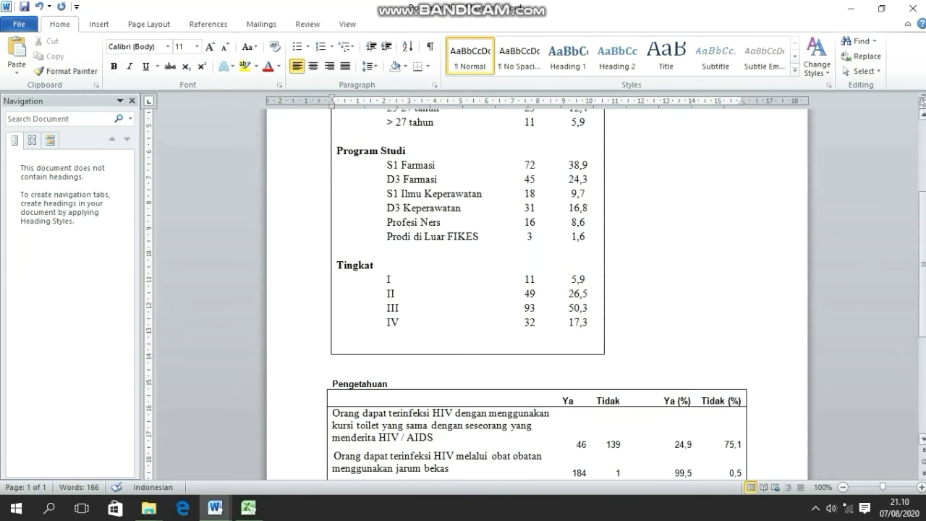
scroll(537, 295, "up", 1)
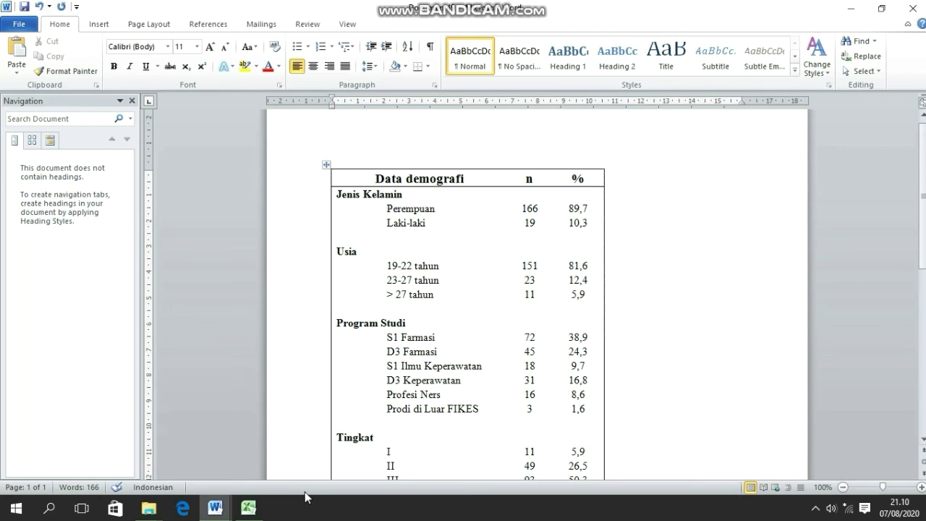
scroll(920, 437, "down", 7)
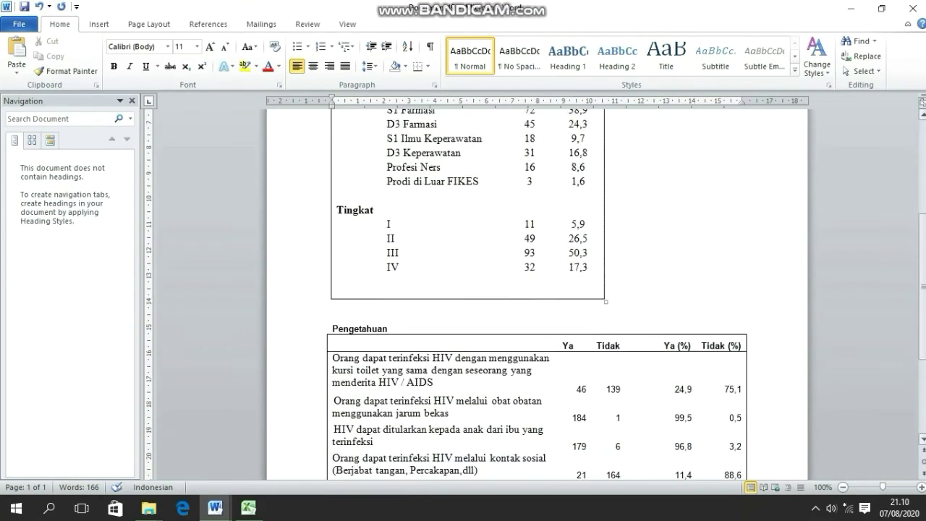
scroll(920, 437, "down", 1)
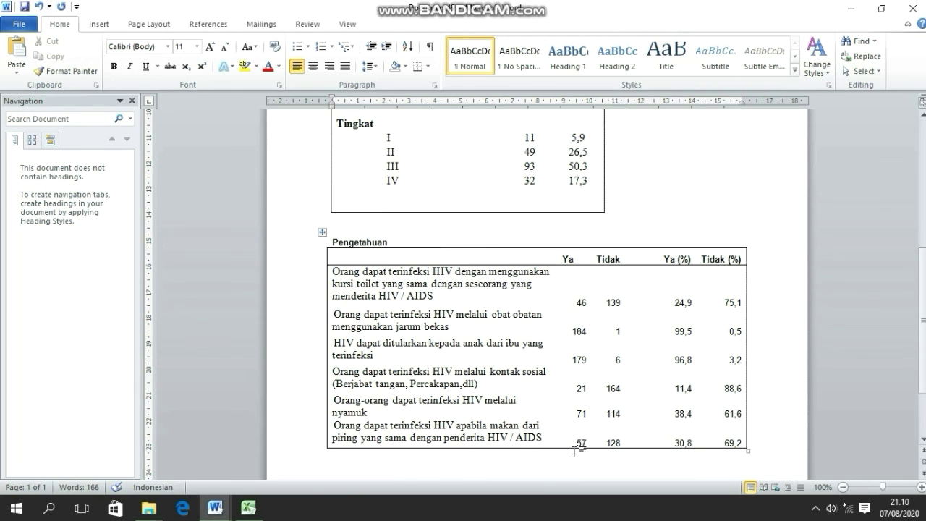
- Switch to Excel and examine the "19-22 tahun" count formula in E187 of the Form Responses 1 sheet
left_click(248, 507)
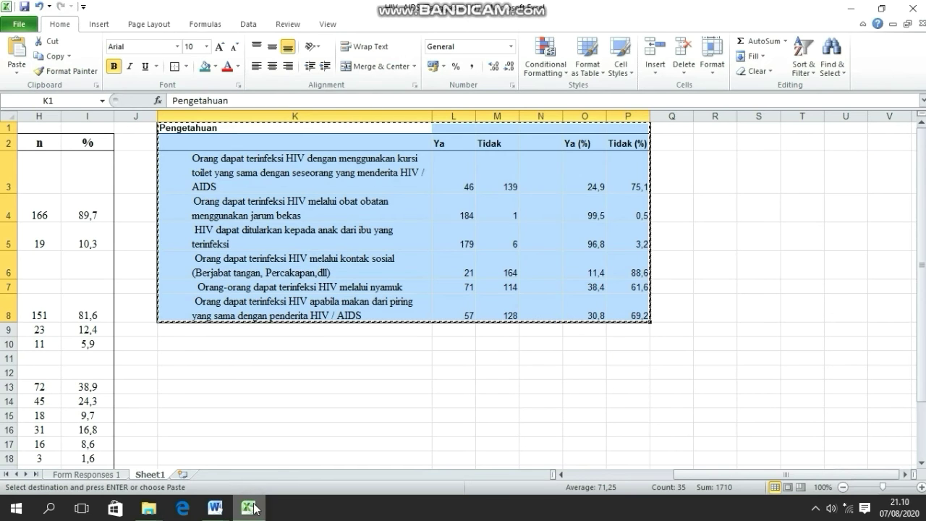
left_click(109, 474)
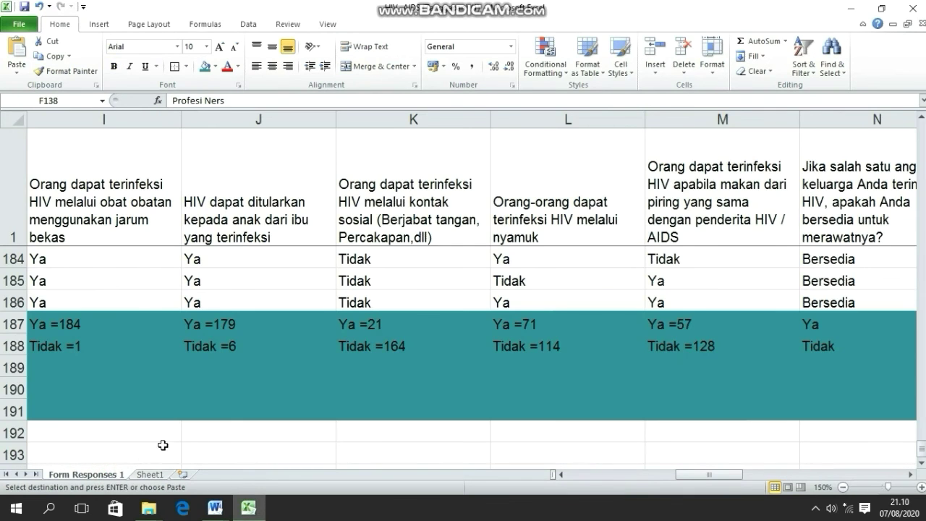
left_click_drag(693, 476, 607, 474)
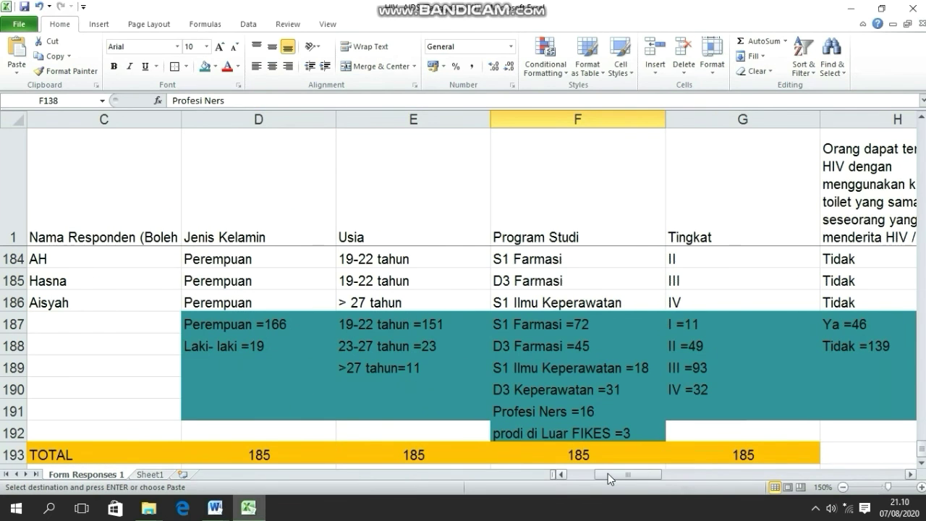
left_click(430, 316)
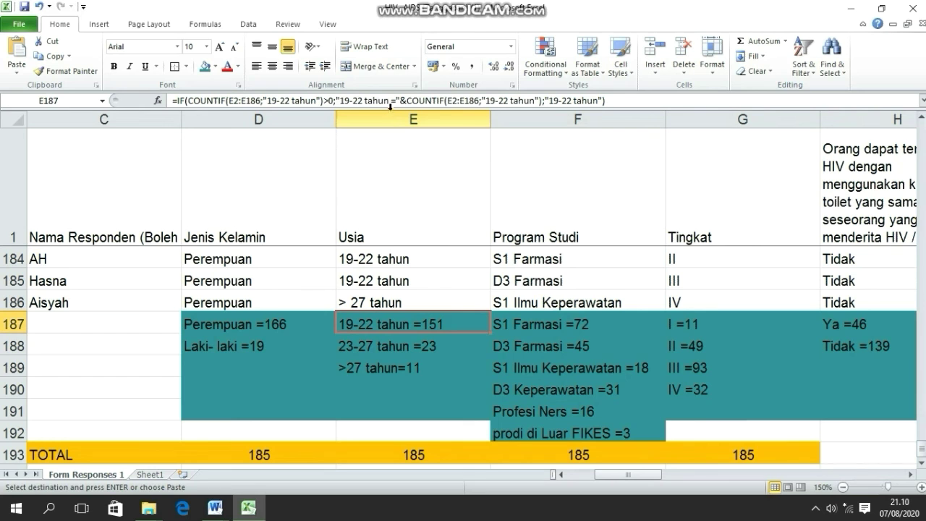
- Return to Document49 in Word to view both tables once more, and show the desktop
left_click(222, 511)
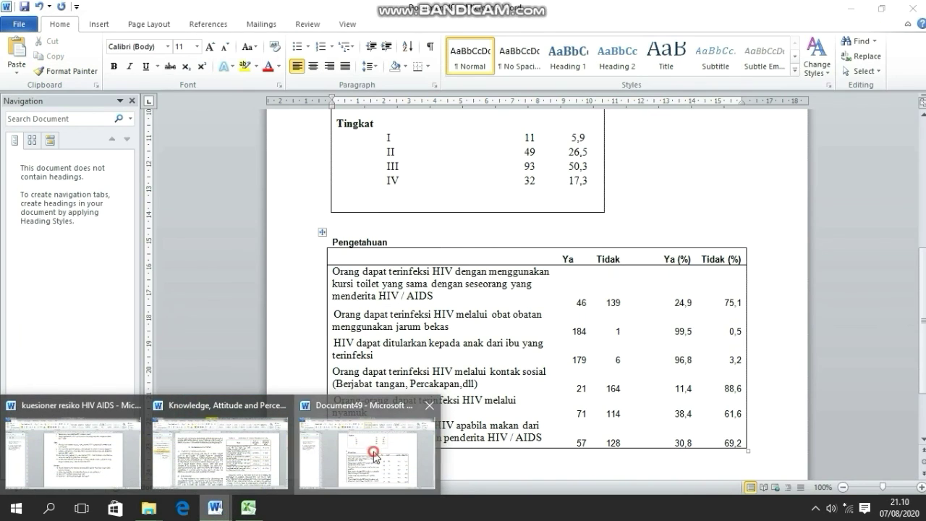
left_click(373, 451)
scroll(822, 437, "up", 1)
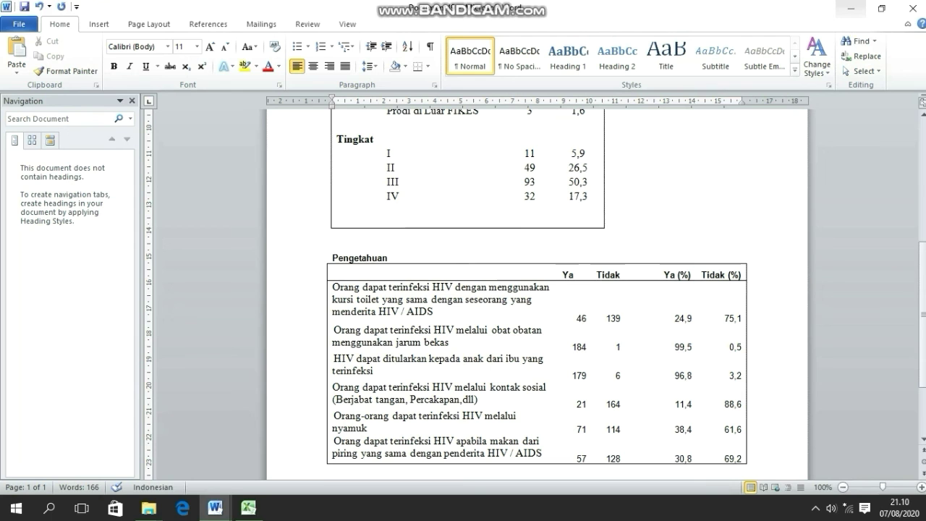
left_click(924, 515)
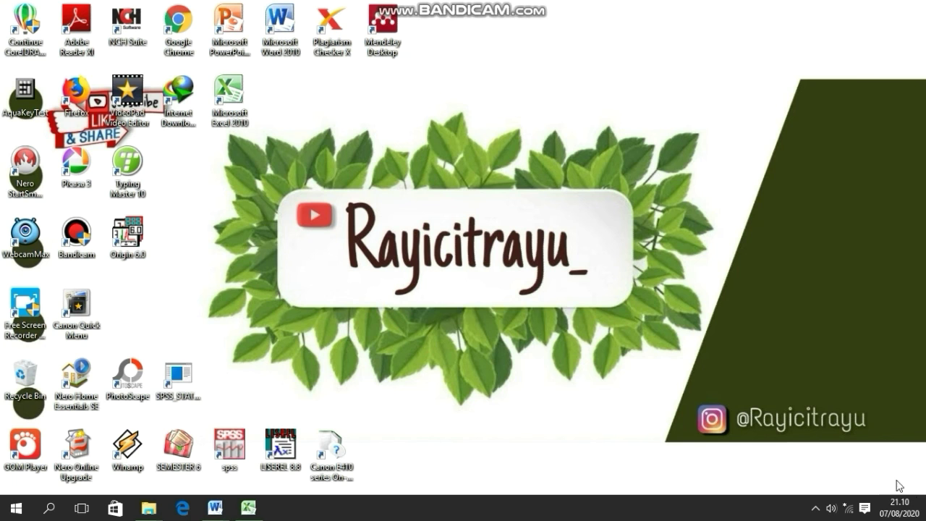